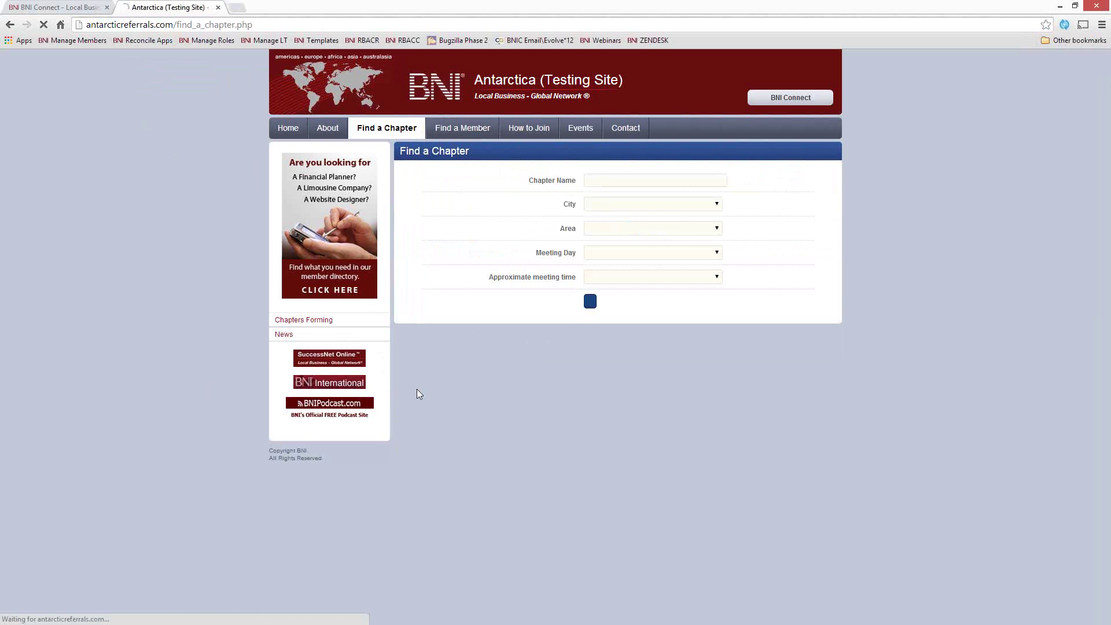
View the BNI - Brrrr Chapter page and a Cold Storage member's details.
{"action": "left_click", "coordinate": [441, 235]}
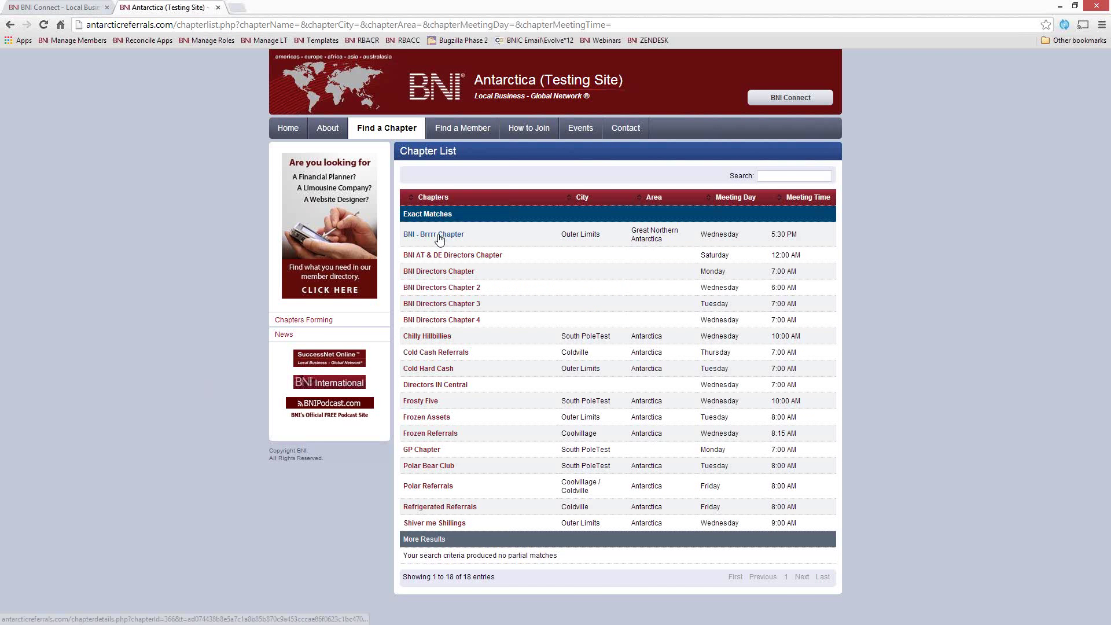
{"action": "scroll", "coordinate": [549, 369], "scroll_direction": "down", "scroll_amount": 5}
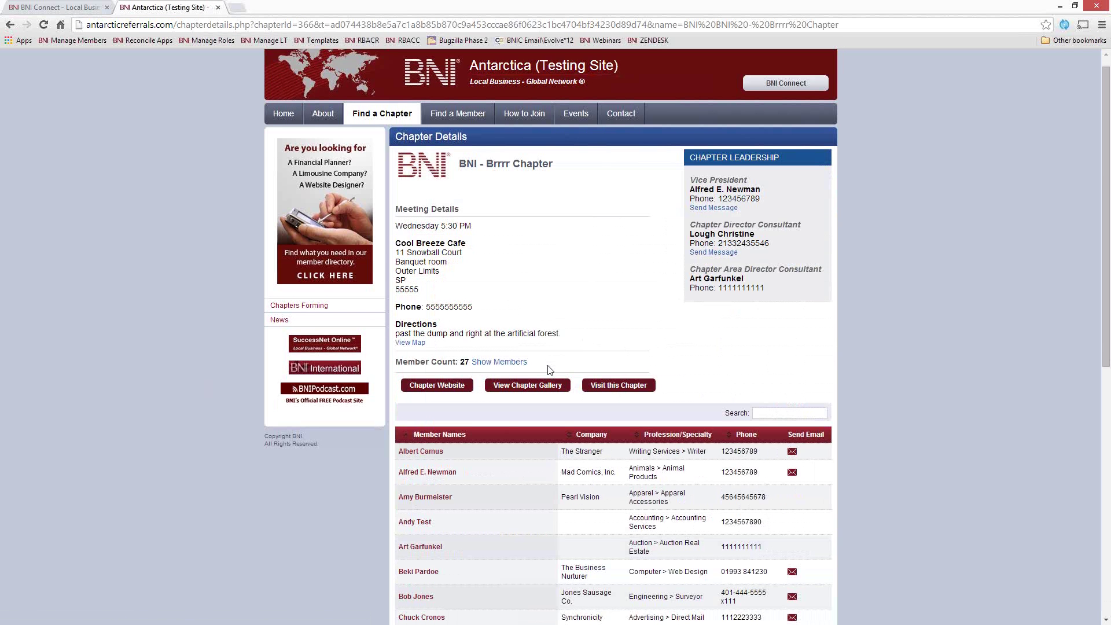
{"action": "left_click", "coordinate": [420, 433]}
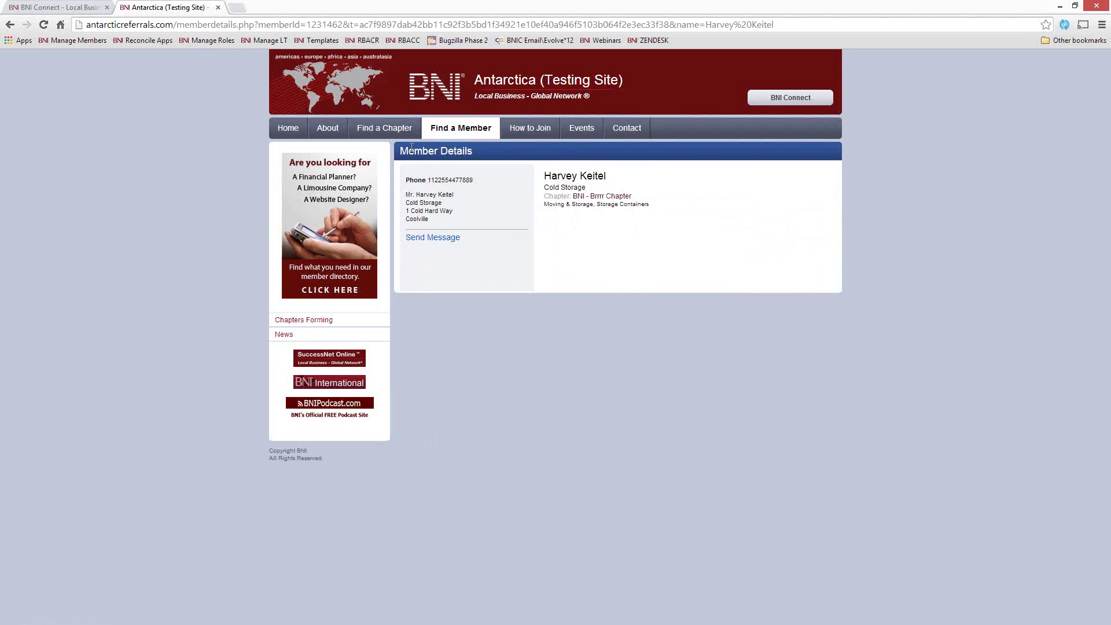
Go to the bniri.com regional site by entering bni in the address bar.
{"action": "left_click", "coordinate": [246, 26]}
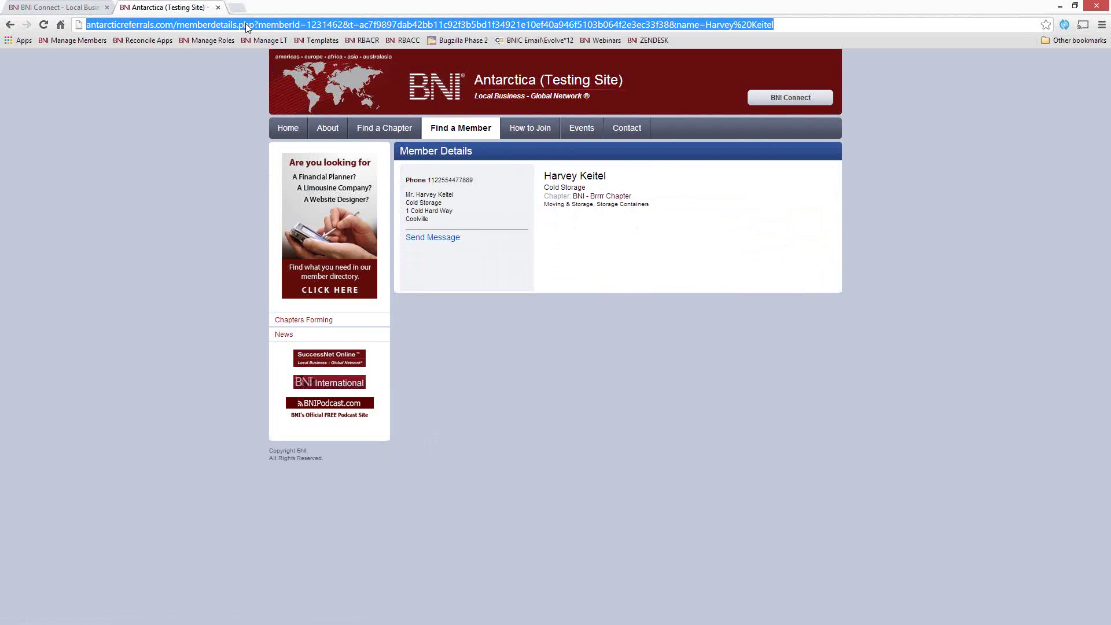
{"action": "type", "text": "bniri"}
{"action": "key", "text": "Return"}
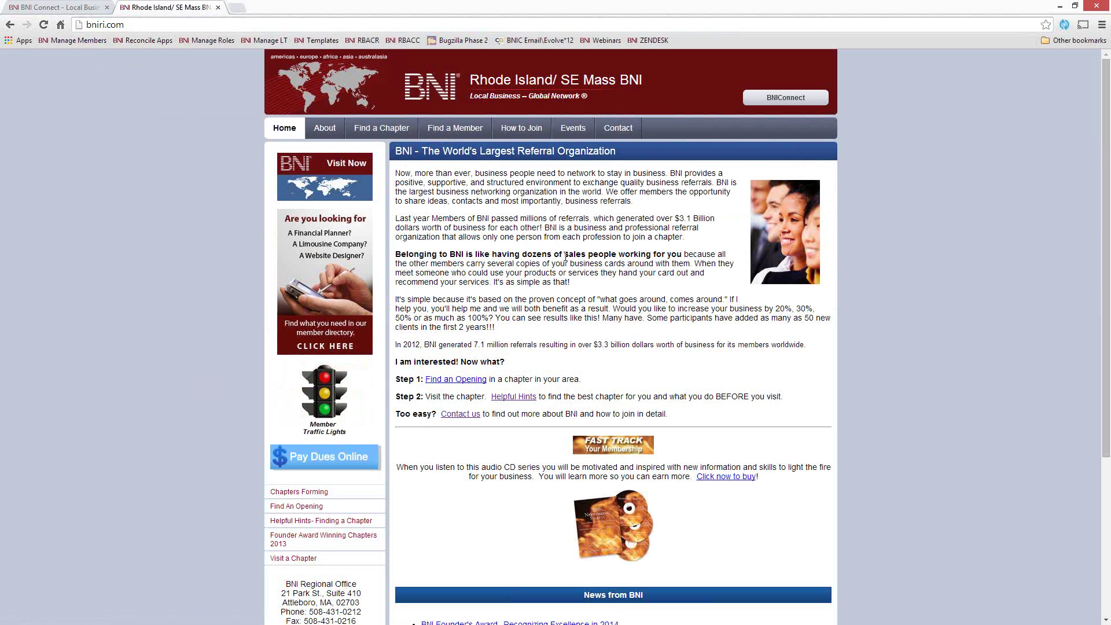
Search members by first name and open the BNI Wakefield member's details page.
{"action": "left_click", "coordinate": [465, 137]}
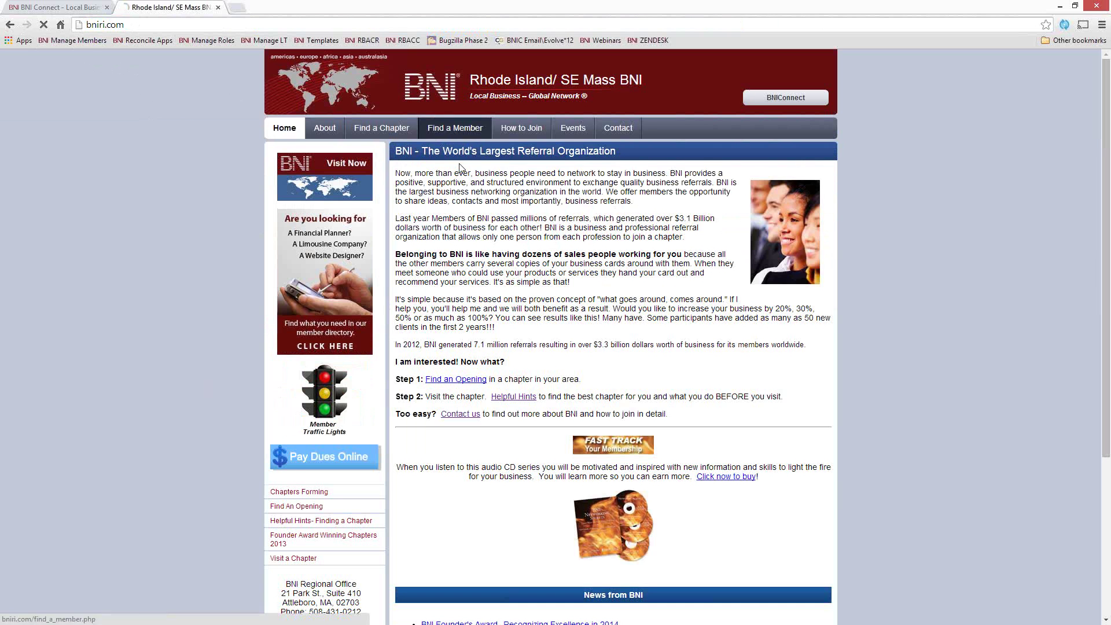
{"action": "type", "text": "jeremy"}
{"action": "key", "text": "Return"}
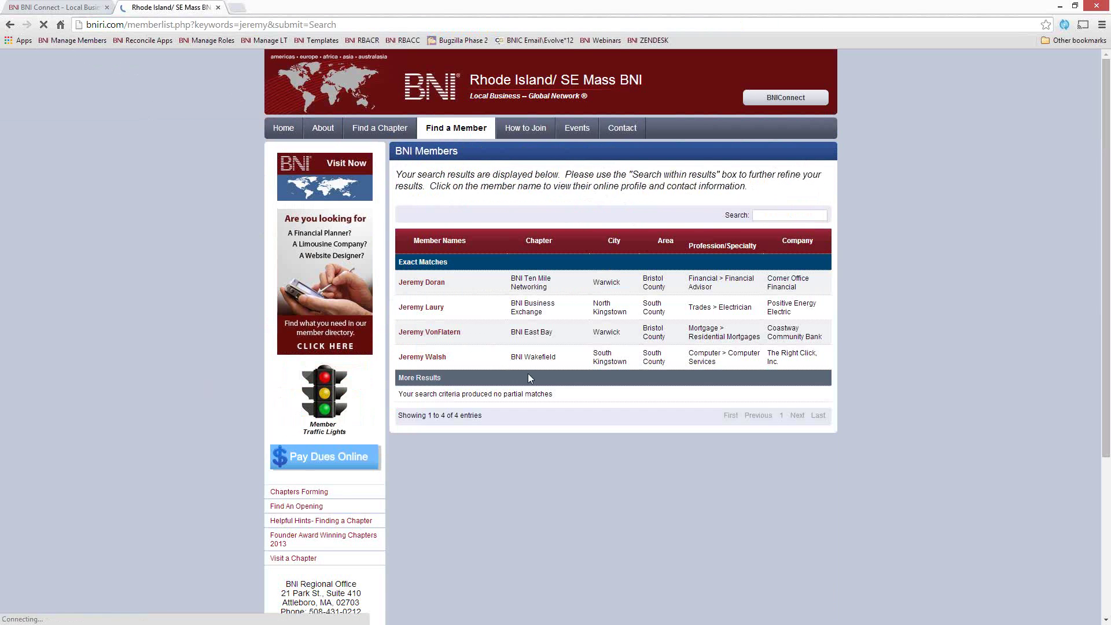
{"action": "left_click", "coordinate": [428, 359]}
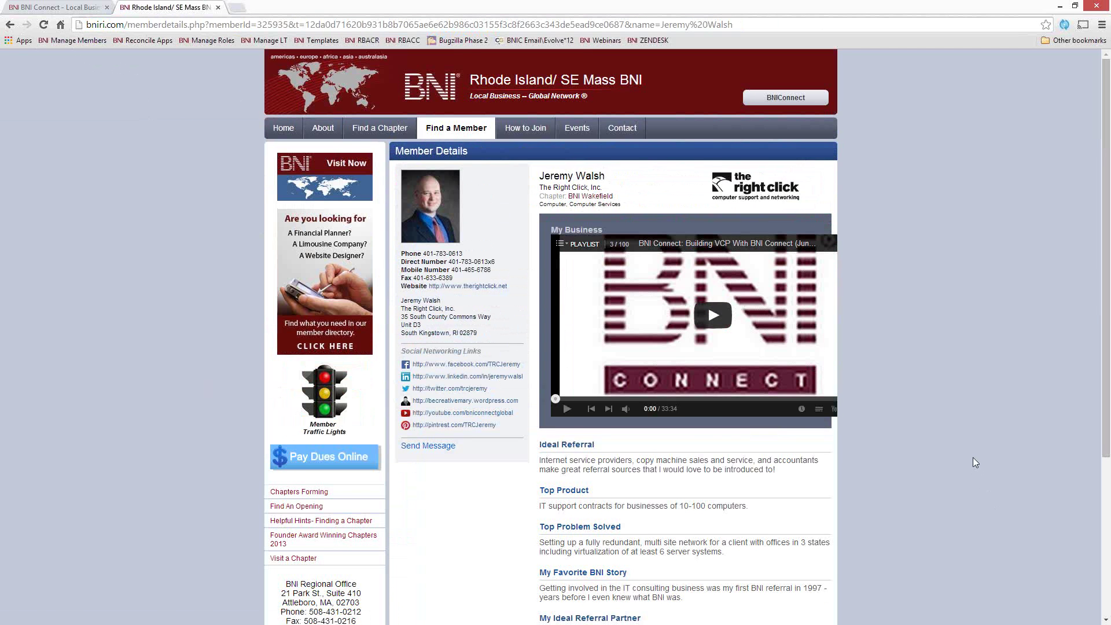
{"action": "scroll", "coordinate": [974, 460], "scroll_direction": "down", "scroll_amount": 3}
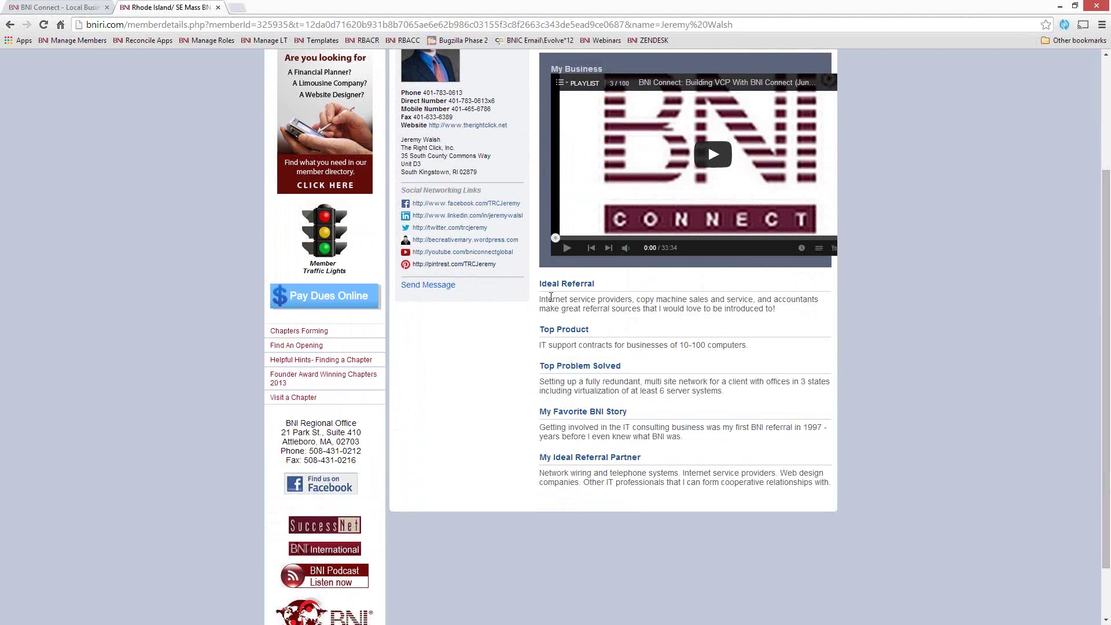
{"action": "scroll", "coordinate": [492, 264], "scroll_direction": "up", "scroll_amount": 2}
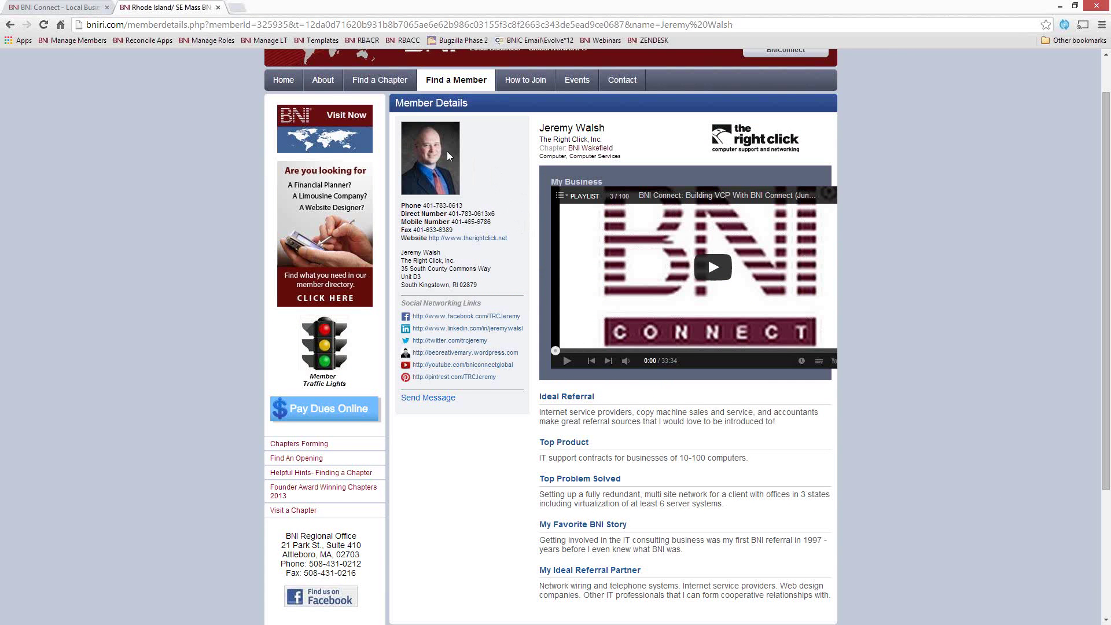
Go to the Google home page by entering google in the address bar.
{"action": "left_click", "coordinate": [223, 26]}
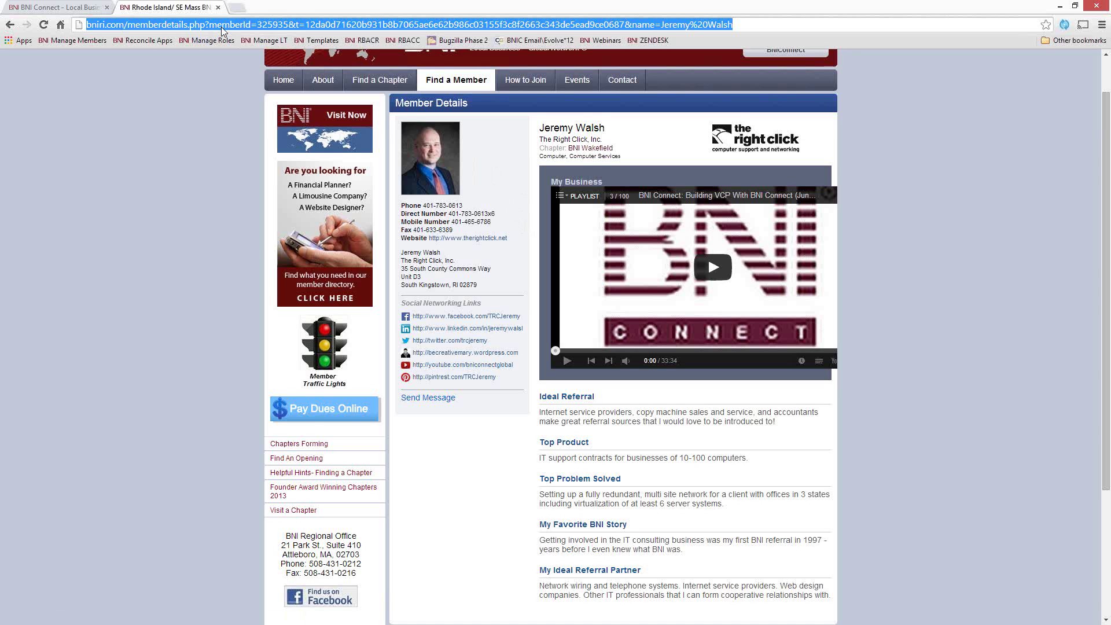
{"action": "type", "text": "google"}
{"action": "key", "text": "Return"}
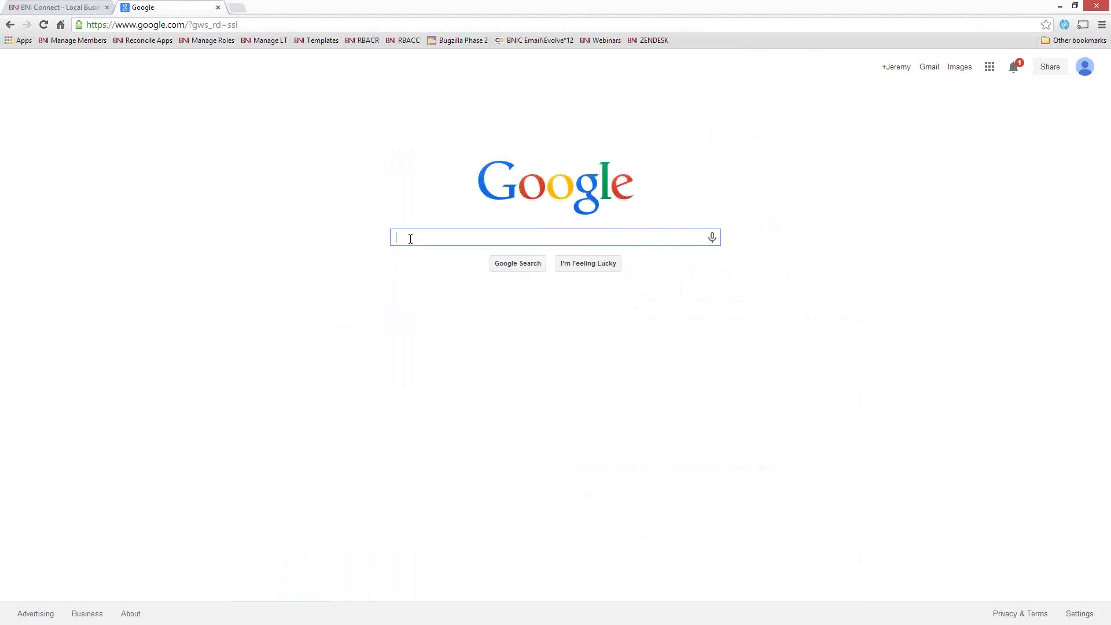
Google the member's full name and open the BNI Wakefield - MemberDetails result.
{"action": "key", "text": "Return"}
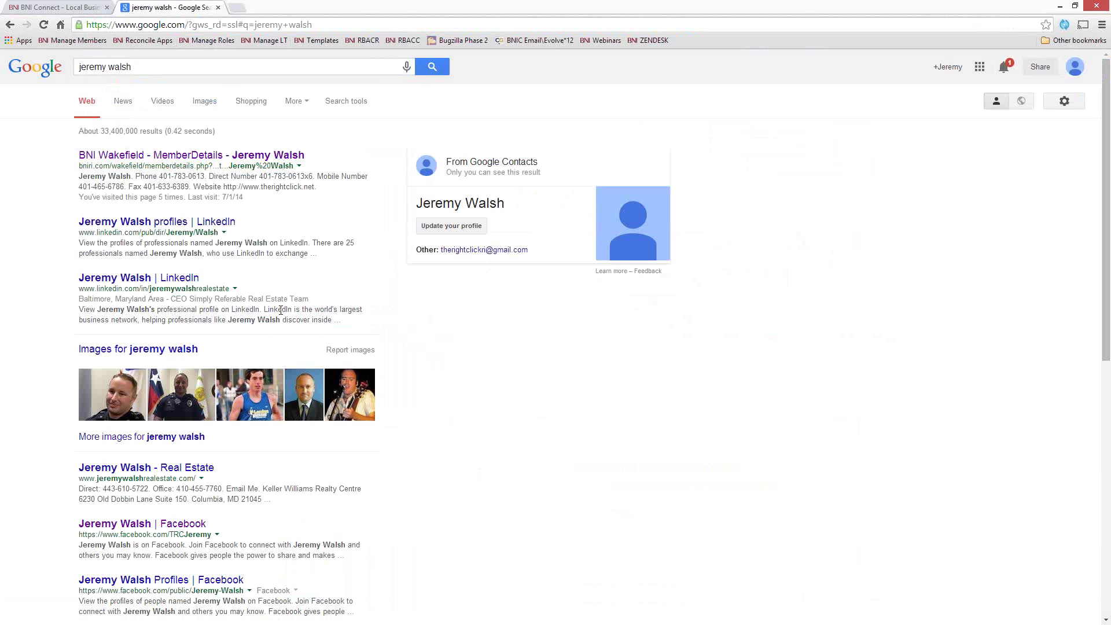
{"action": "left_click", "coordinate": [210, 158]}
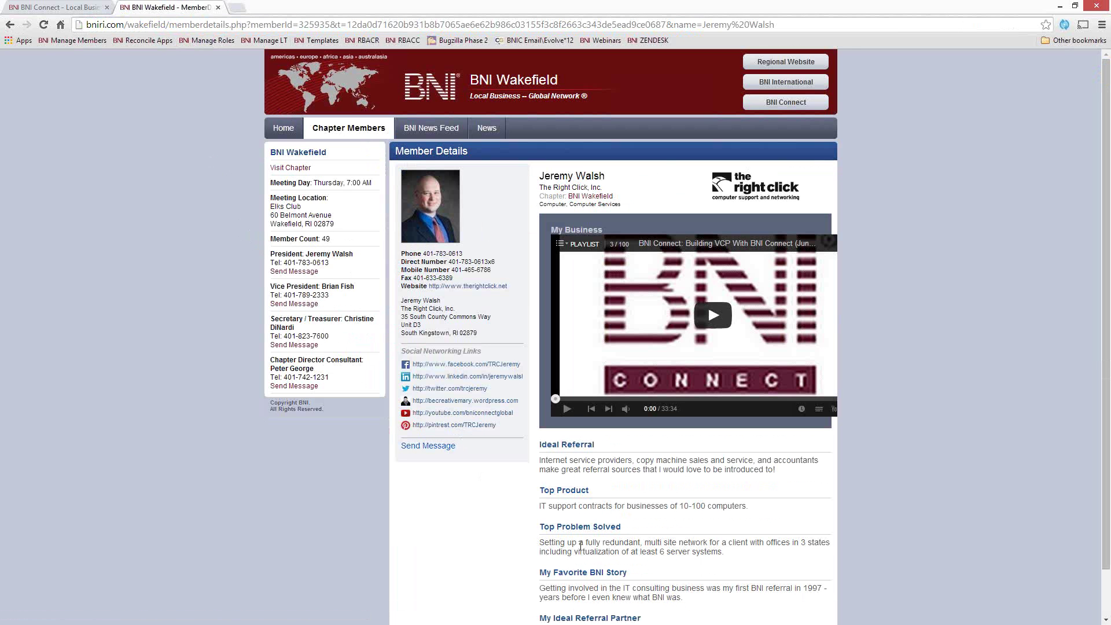
Close the BNI Wakefield tab to return to the BNI Connect home page.
{"action": "left_click", "coordinate": [217, 7]}
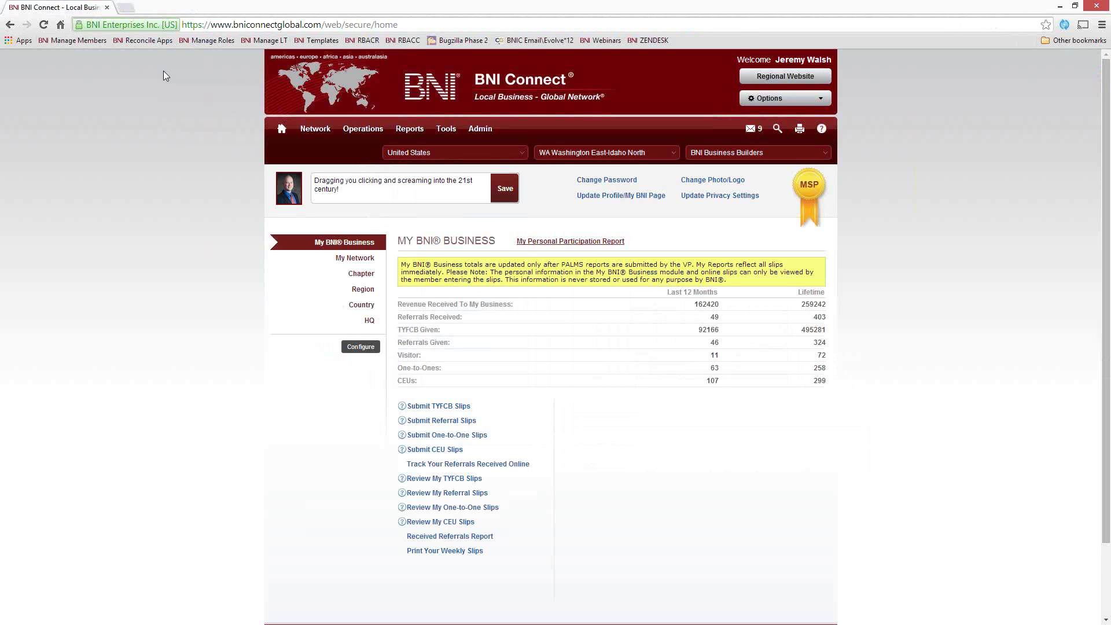
Search the Global Directory for the Cold Storage member's name and open the top profile.
{"action": "left_click", "coordinate": [777, 130]}
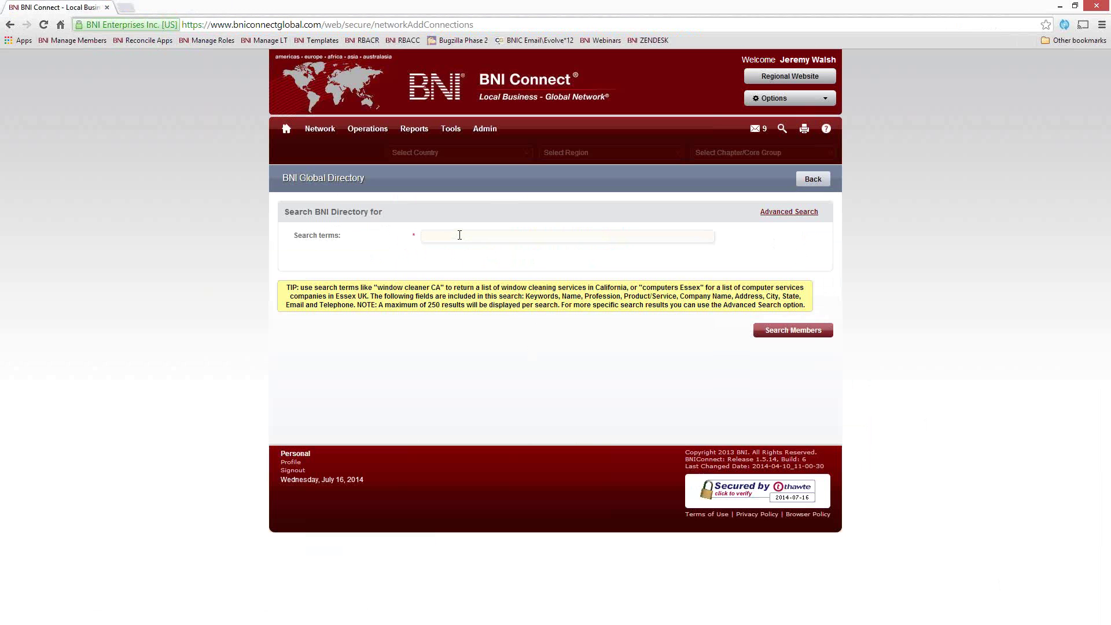
{"action": "key", "text": "Return"}
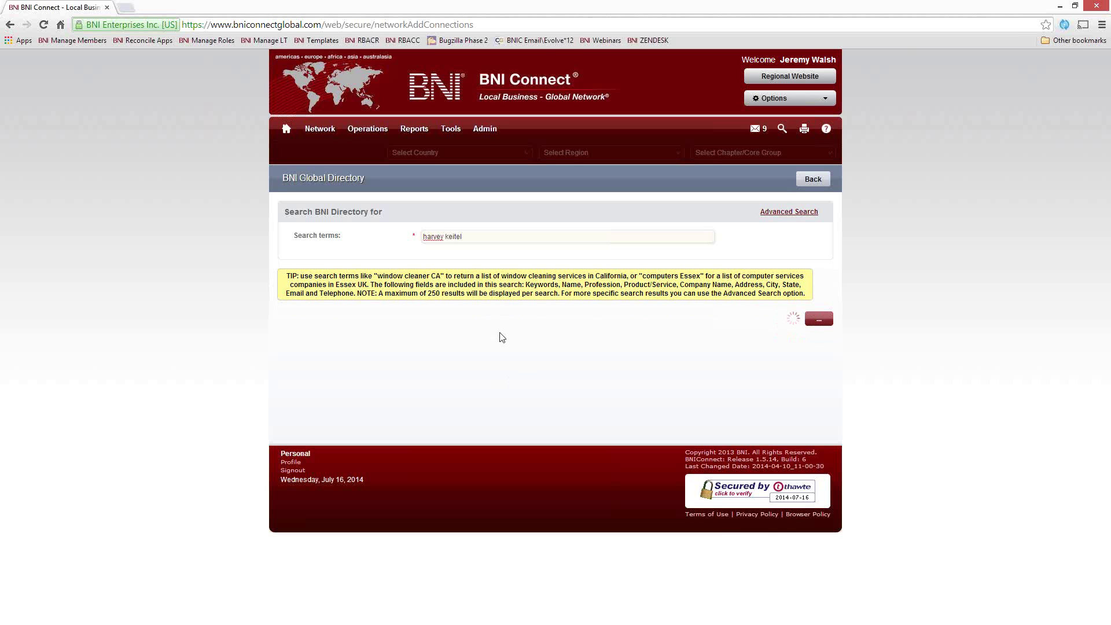
{"action": "left_click", "coordinate": [301, 410]}
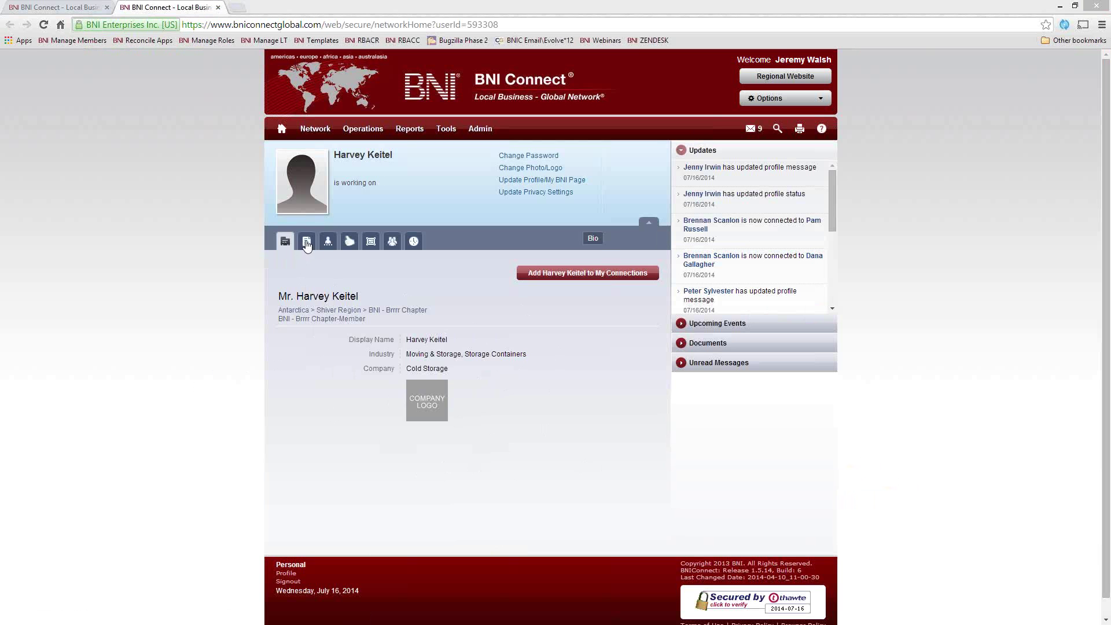
Browse the member's Bio, Connections, Testimonials, Photos and Groups tabs, then open your own profile.
{"action": "left_click", "coordinate": [307, 242]}
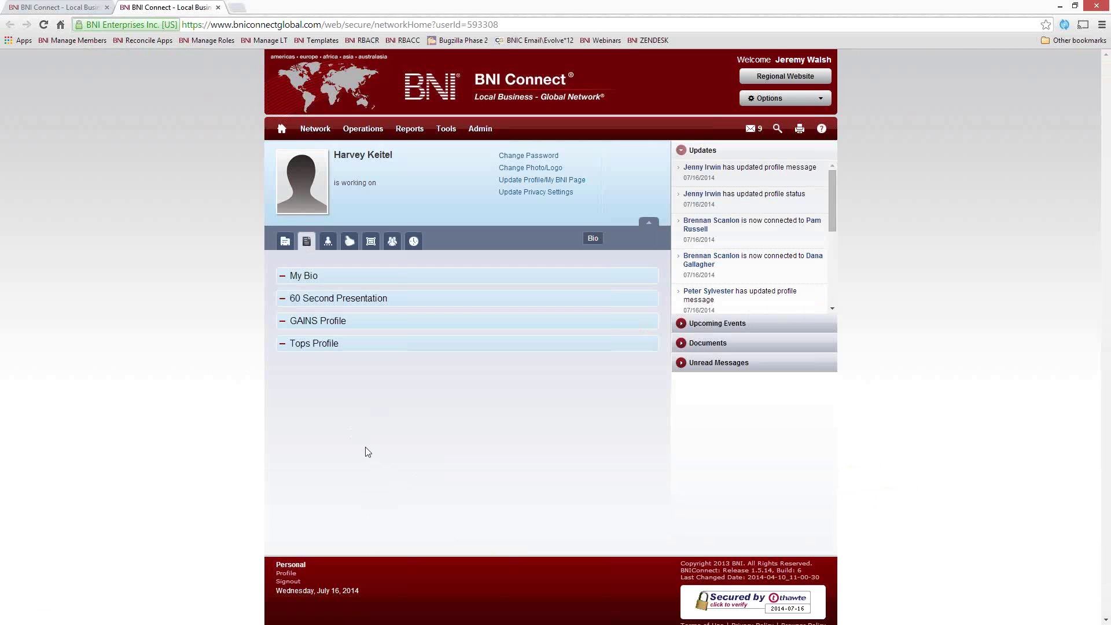
{"action": "left_click", "coordinate": [328, 241]}
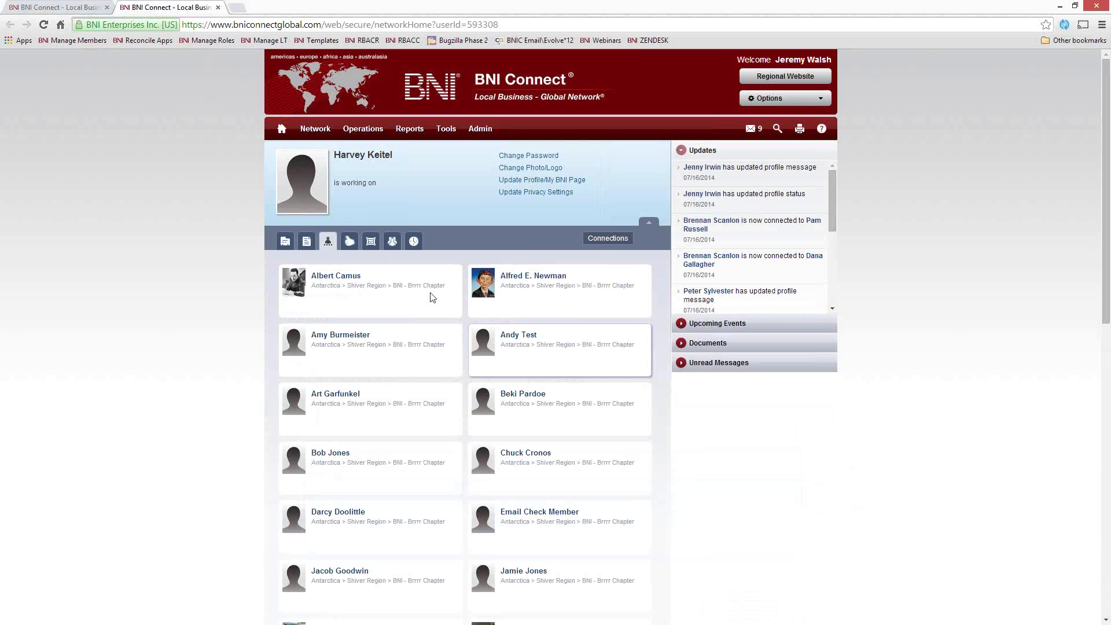
{"action": "left_click", "coordinate": [349, 242]}
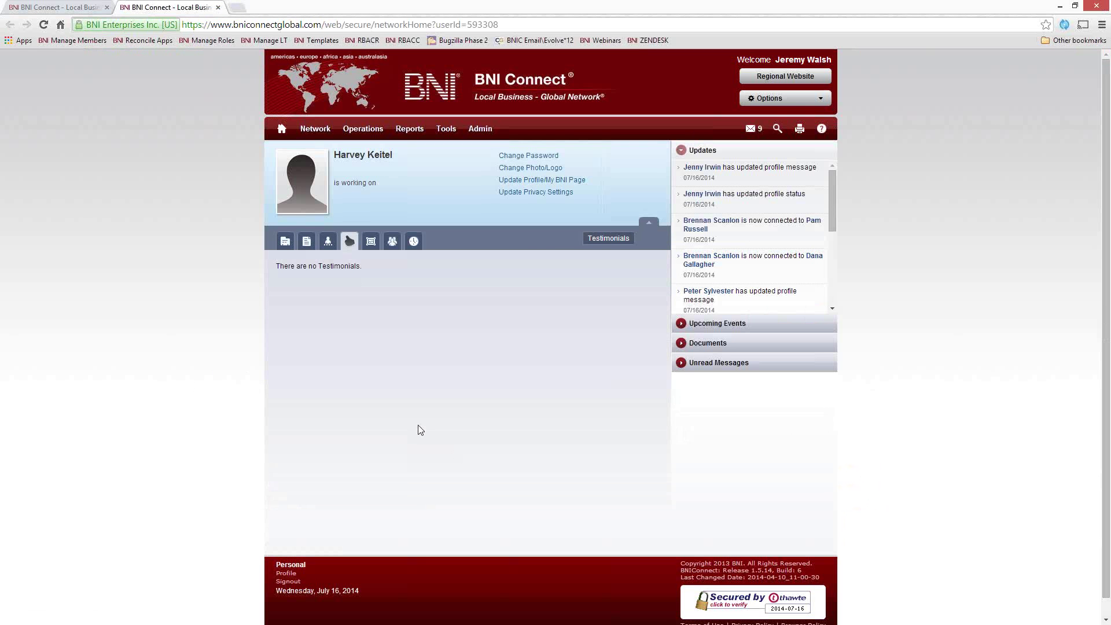
{"action": "left_click", "coordinate": [372, 243]}
{"action": "left_click", "coordinate": [392, 242]}
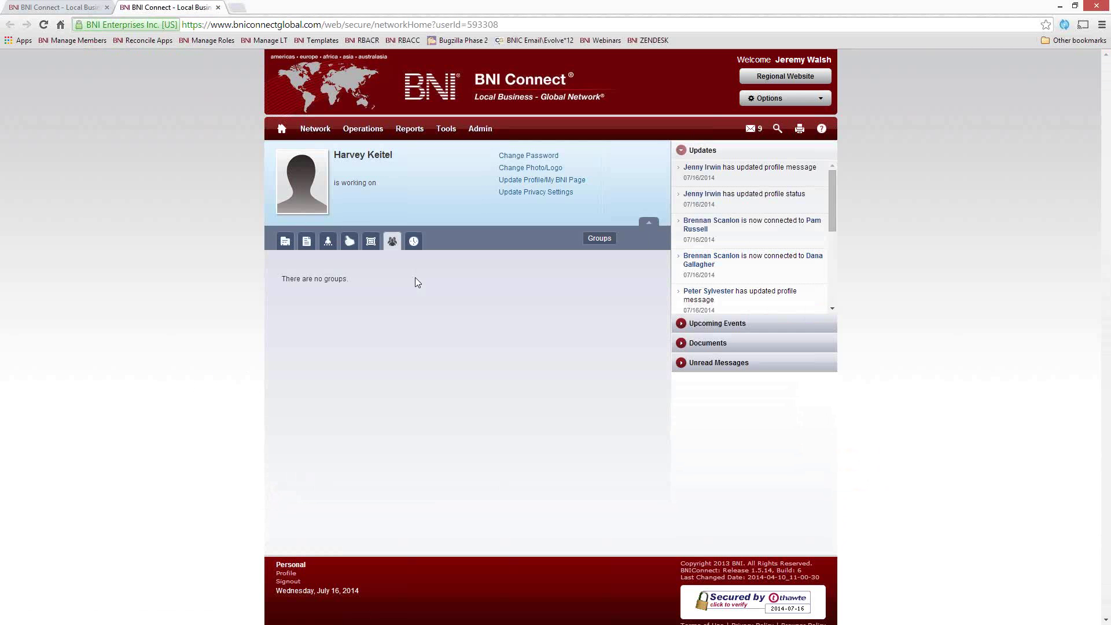
{"action": "left_click", "coordinate": [287, 244]}
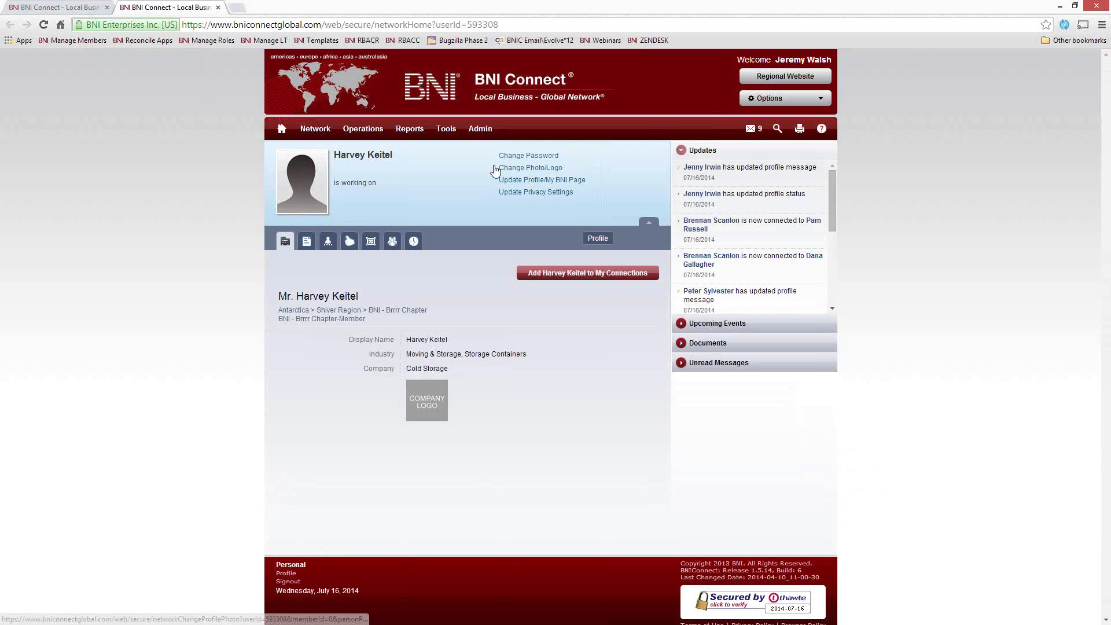
{"action": "left_click", "coordinate": [287, 574]}
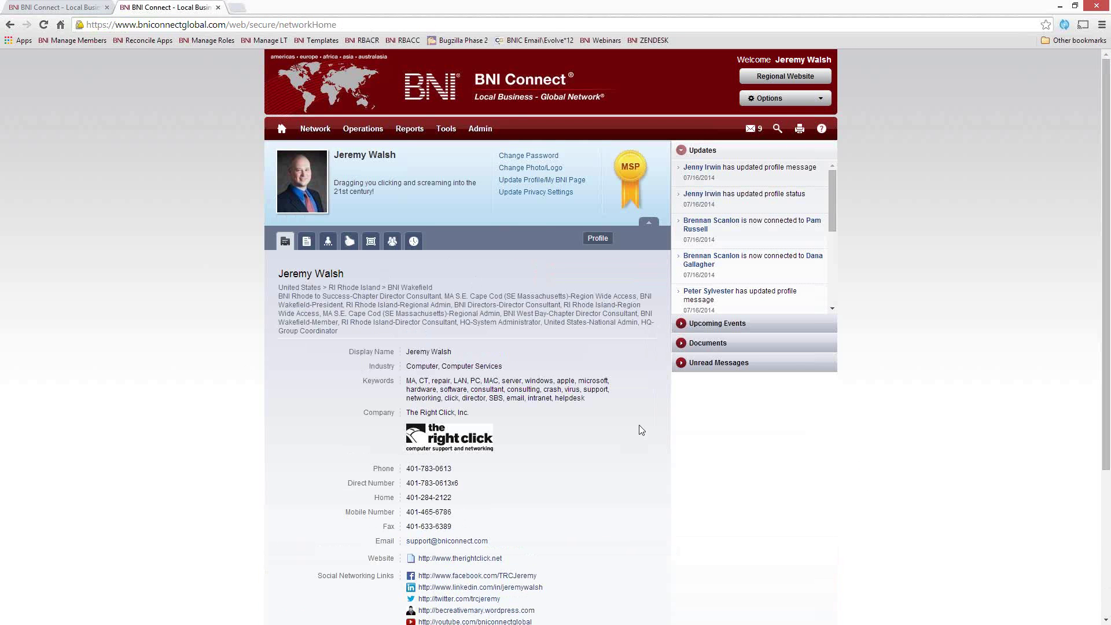
Scroll through the profile, then show the Bio section and read through it.
{"action": "scroll", "coordinate": [640, 428], "scroll_direction": "down", "scroll_amount": 1}
{"action": "scroll", "coordinate": [640, 430], "scroll_direction": "down", "scroll_amount": 3}
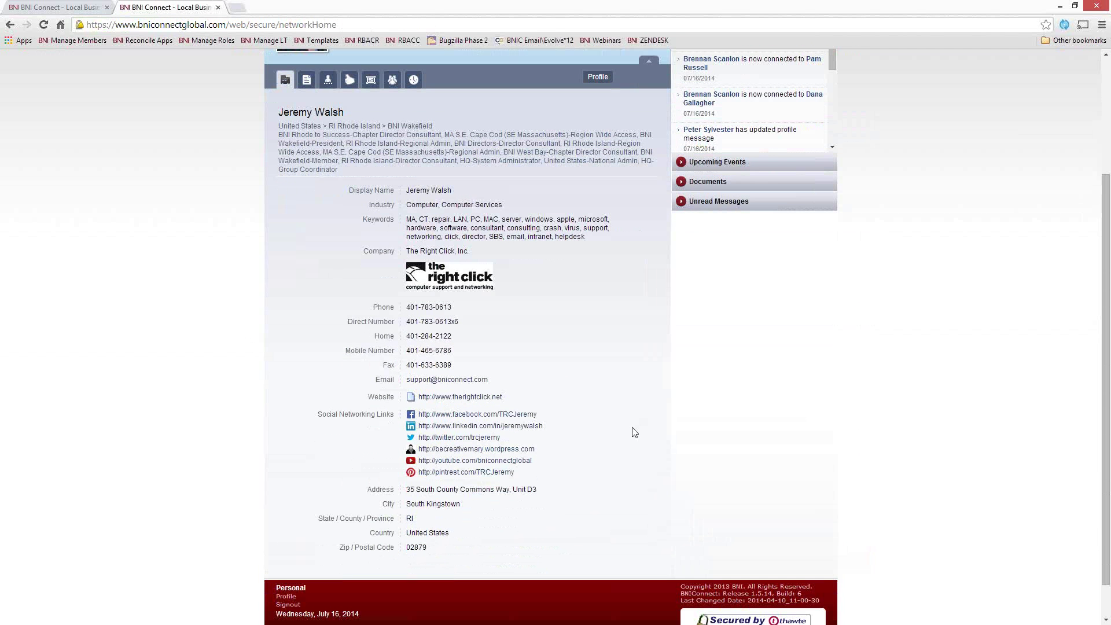
{"action": "scroll", "coordinate": [631, 434], "scroll_direction": "up", "scroll_amount": 3}
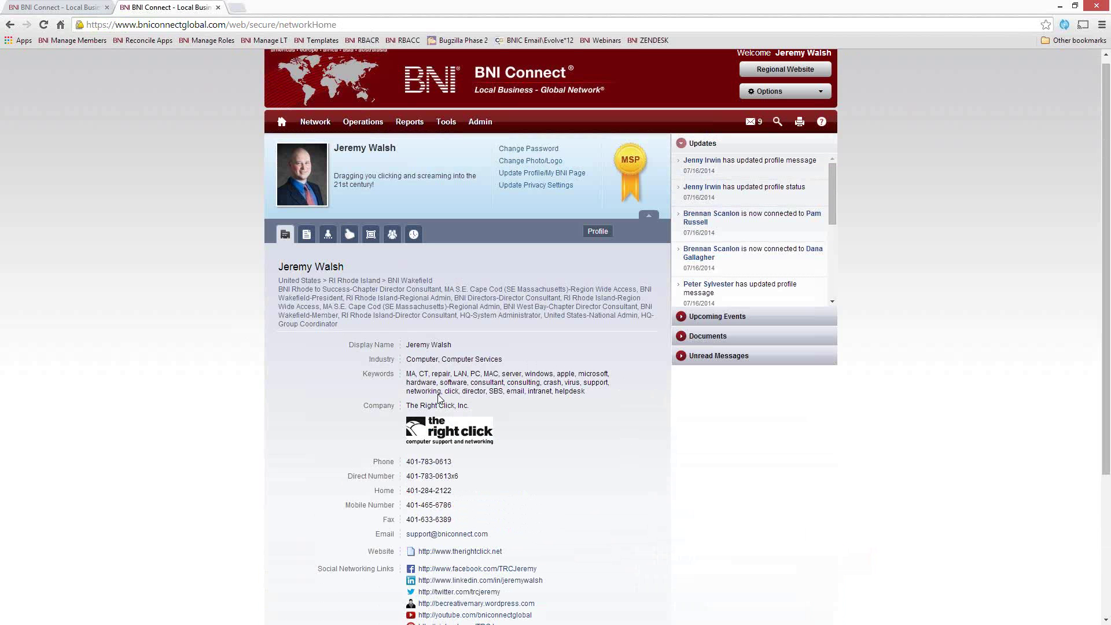
{"action": "scroll", "coordinate": [457, 463], "scroll_direction": "down", "scroll_amount": 2}
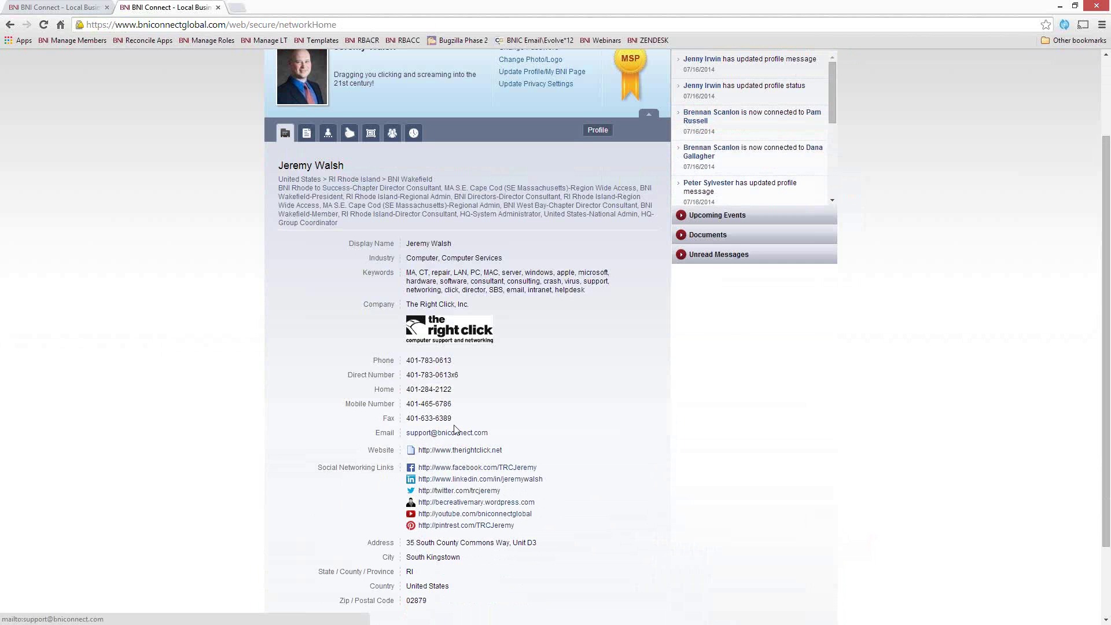
{"action": "scroll", "coordinate": [455, 428], "scroll_direction": "down", "scroll_amount": 1}
{"action": "scroll", "coordinate": [456, 428], "scroll_direction": "up", "scroll_amount": 1}
{"action": "scroll", "coordinate": [455, 425], "scroll_direction": "up", "scroll_amount": 2}
{"action": "left_click", "coordinate": [307, 237]}
{"action": "scroll", "coordinate": [559, 453], "scroll_direction": "down", "scroll_amount": 1}
{"action": "scroll", "coordinate": [558, 453], "scroll_direction": "down", "scroll_amount": 5}
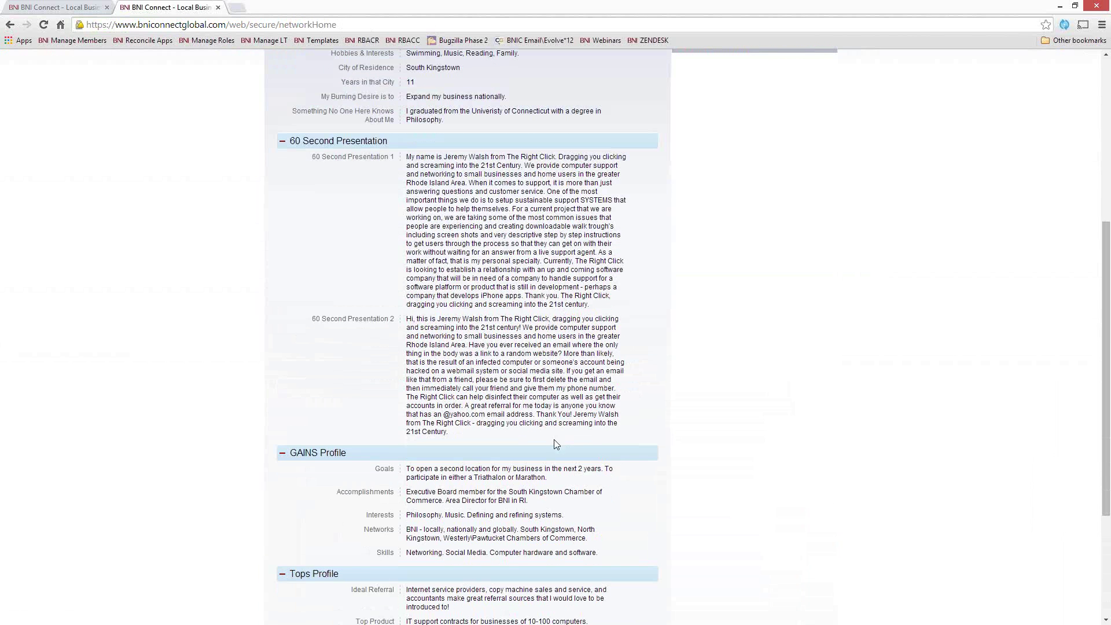
{"action": "scroll", "coordinate": [485, 386], "scroll_direction": "down", "scroll_amount": 2}
{"action": "scroll", "coordinate": [485, 386], "scroll_direction": "down", "scroll_amount": 1}
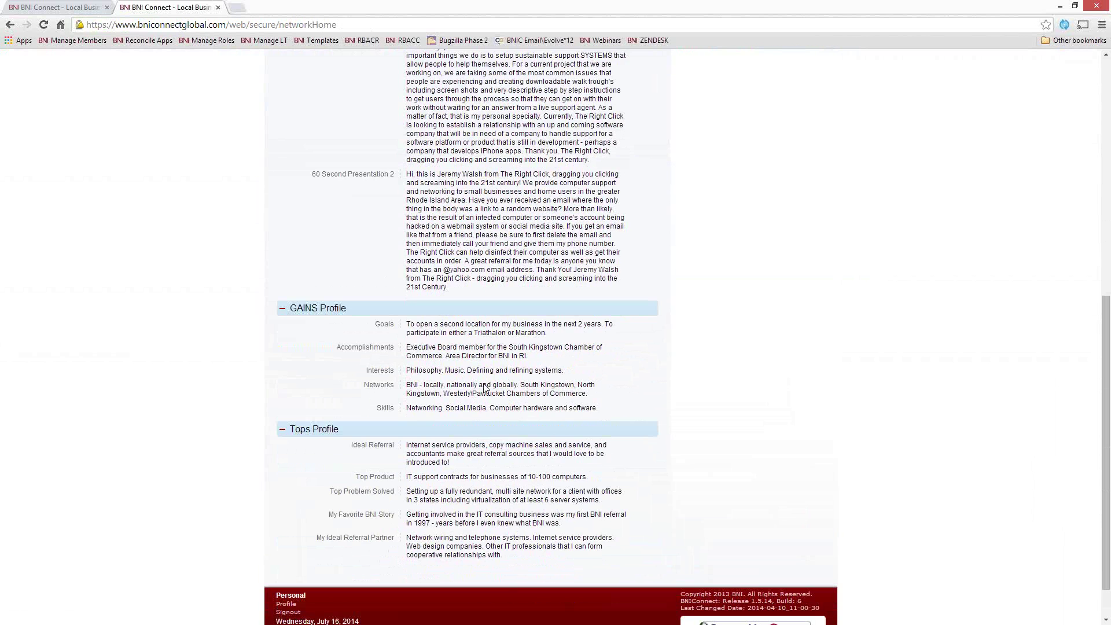
{"action": "scroll", "coordinate": [485, 389], "scroll_direction": "up", "scroll_amount": 8}
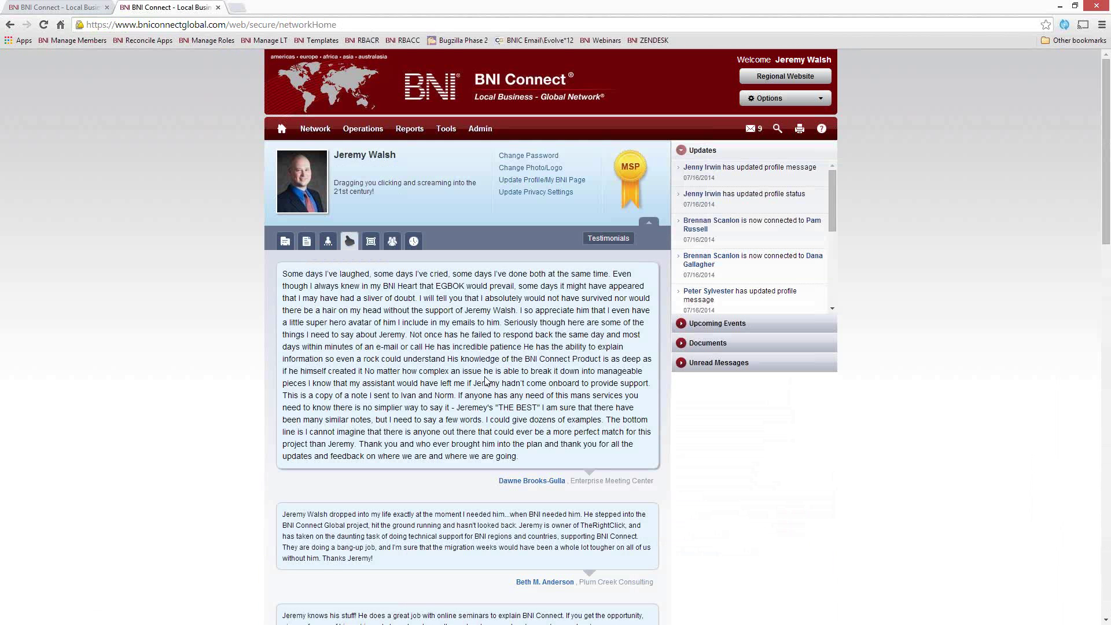
{"action": "scroll", "coordinate": [488, 383], "scroll_direction": "down", "scroll_amount": 7}
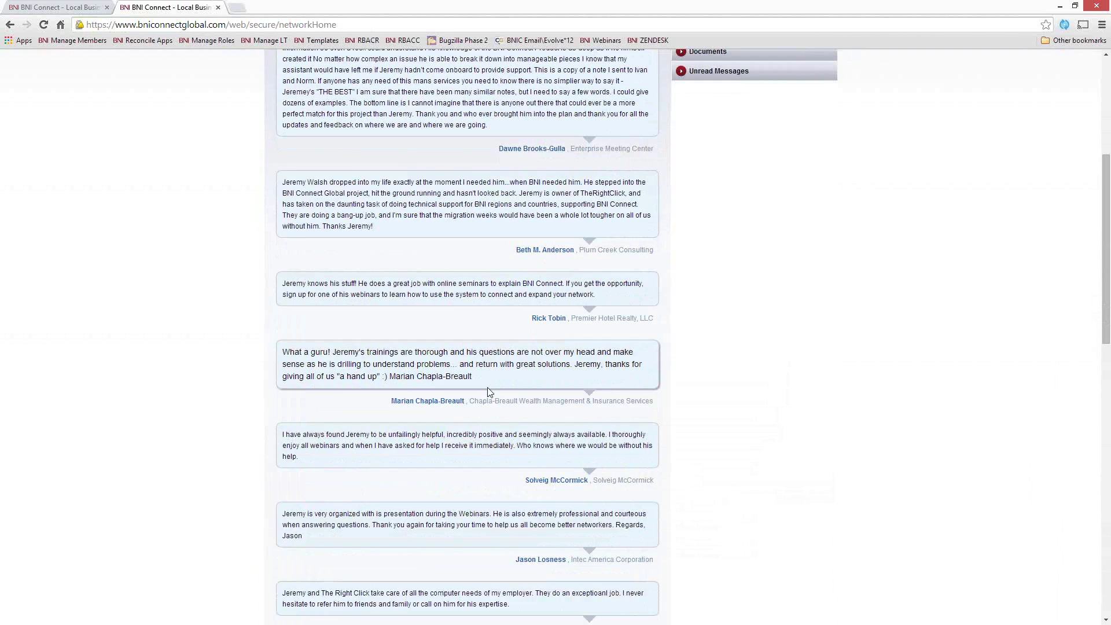
{"action": "scroll", "coordinate": [484, 404], "scroll_direction": "up", "scroll_amount": 6}
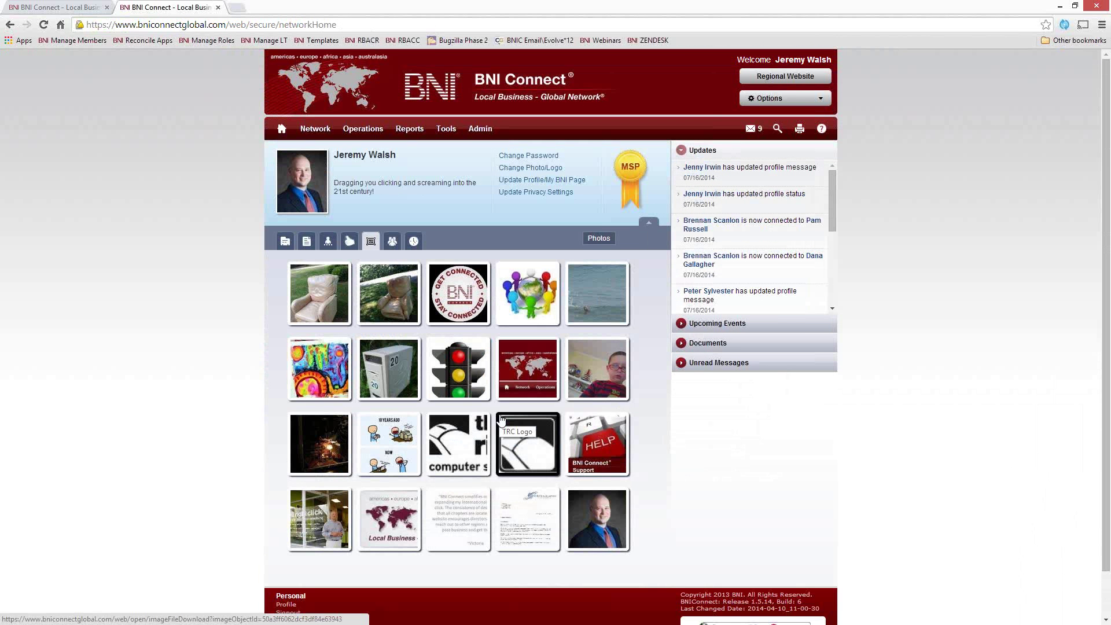
Enlarge and close a quote photo, view Groups and Training History, then return home.
{"action": "left_click", "coordinate": [466, 528]}
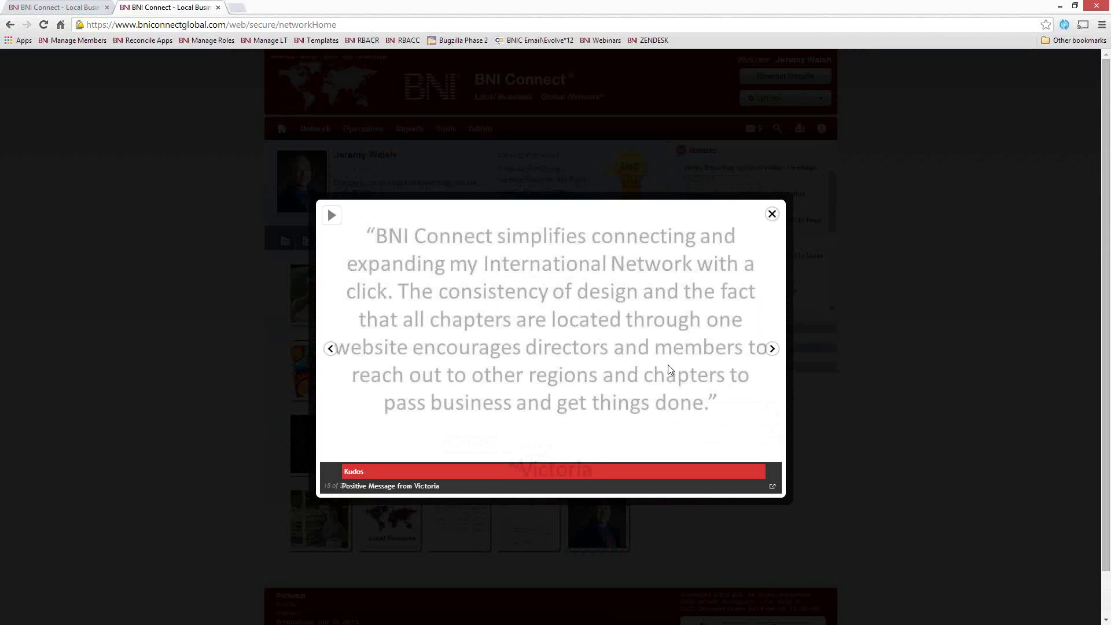
{"action": "left_click", "coordinate": [774, 220]}
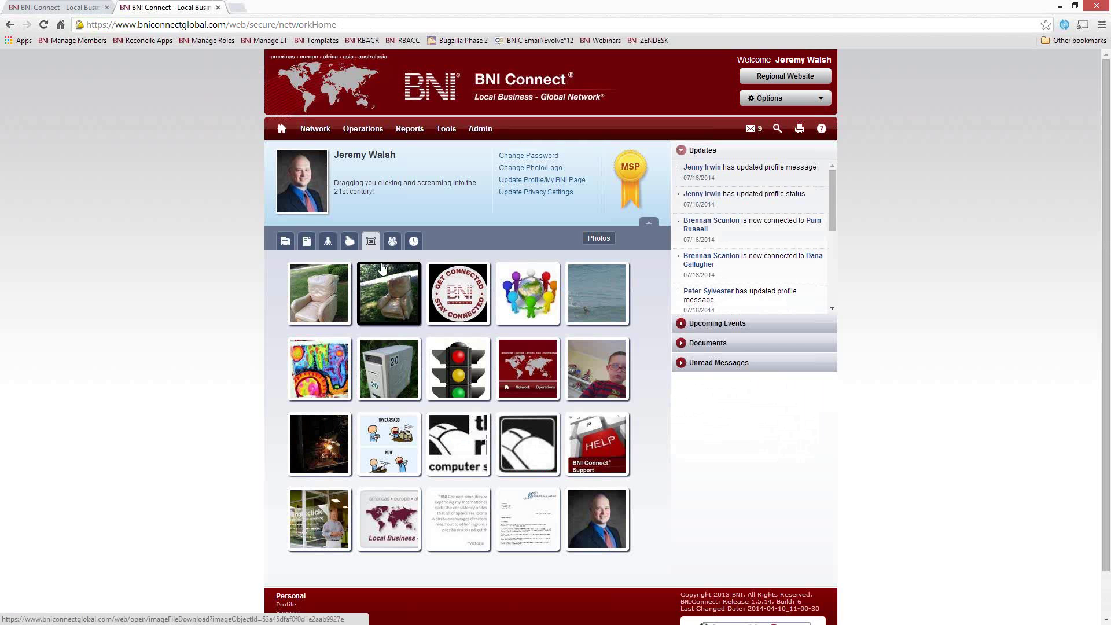
{"action": "left_click", "coordinate": [392, 243]}
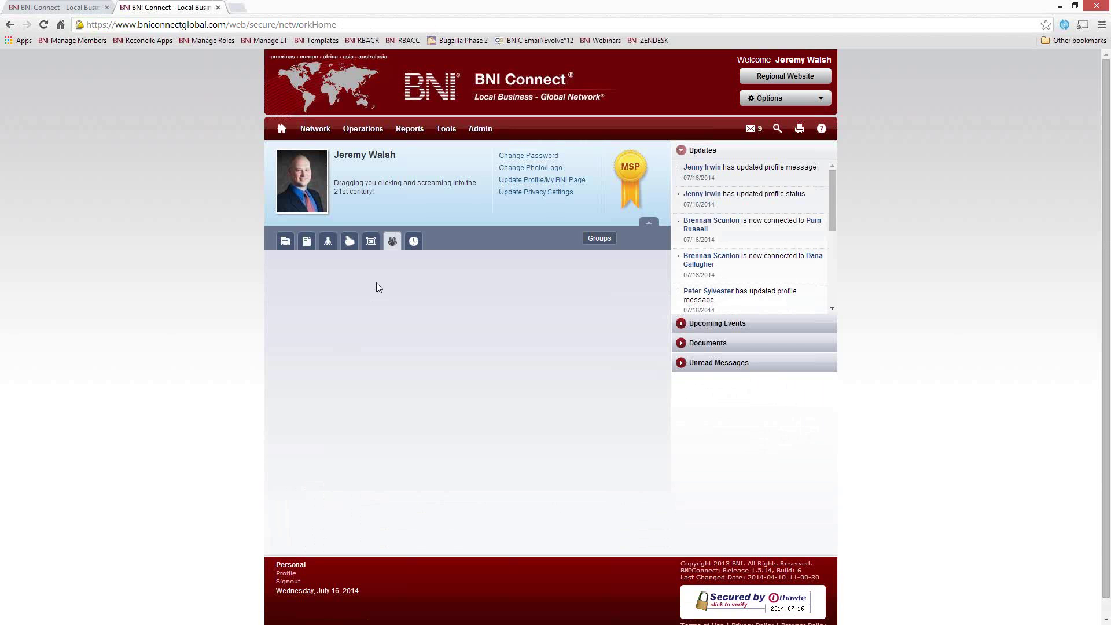
{"action": "left_click", "coordinate": [414, 241]}
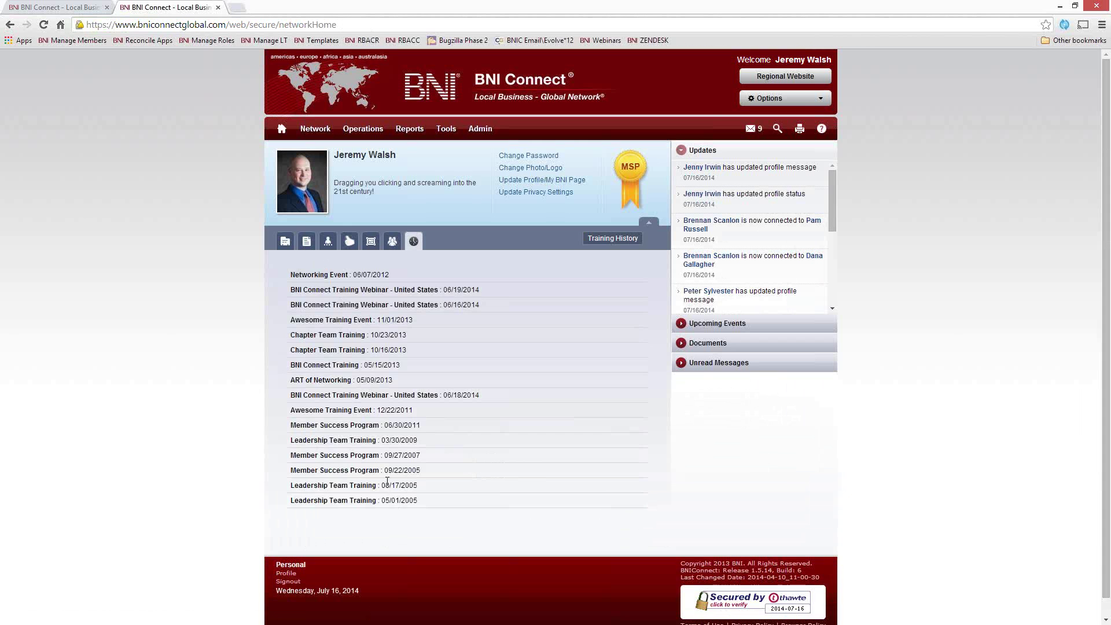
{"action": "left_click", "coordinate": [285, 243]}
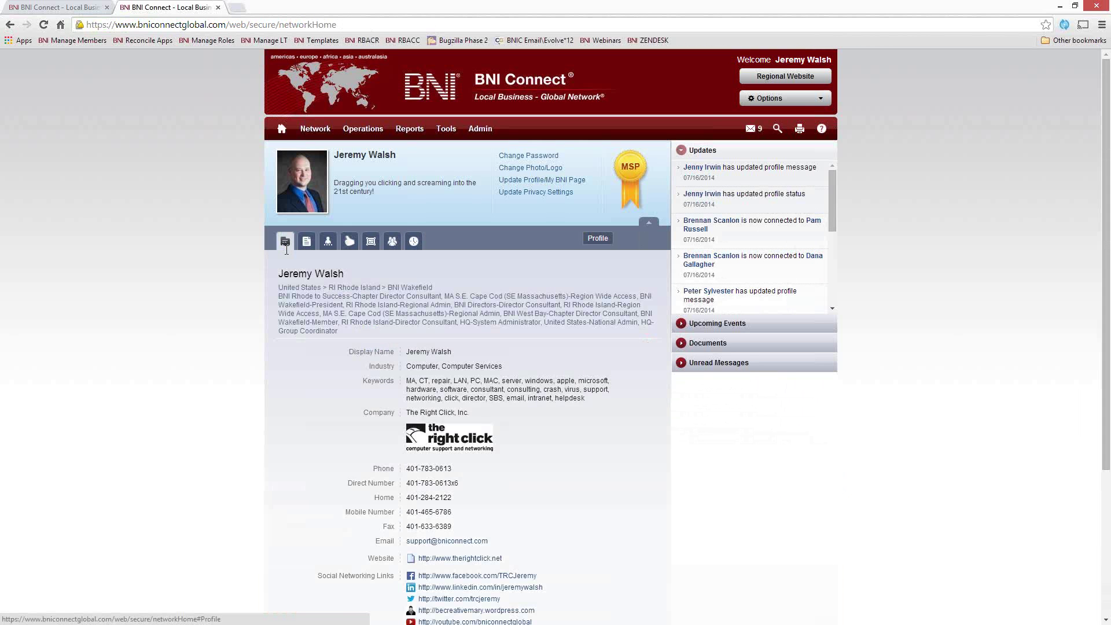
{"action": "left_click", "coordinate": [282, 128]}
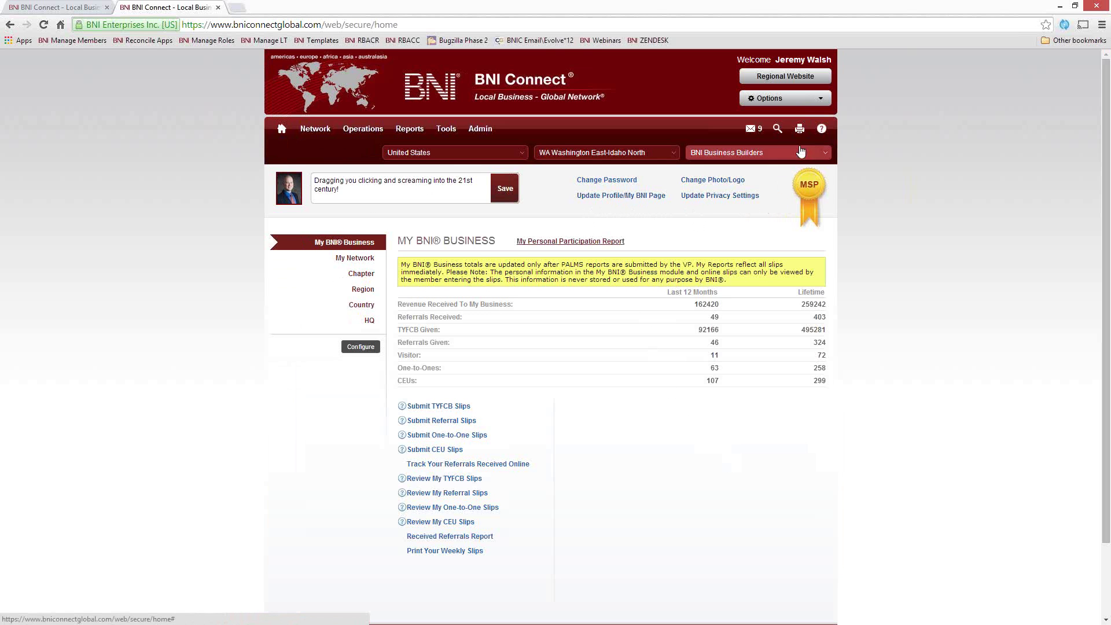
Choose My Account from the Options menu to edit your own profile.
{"action": "left_click", "coordinate": [797, 101]}
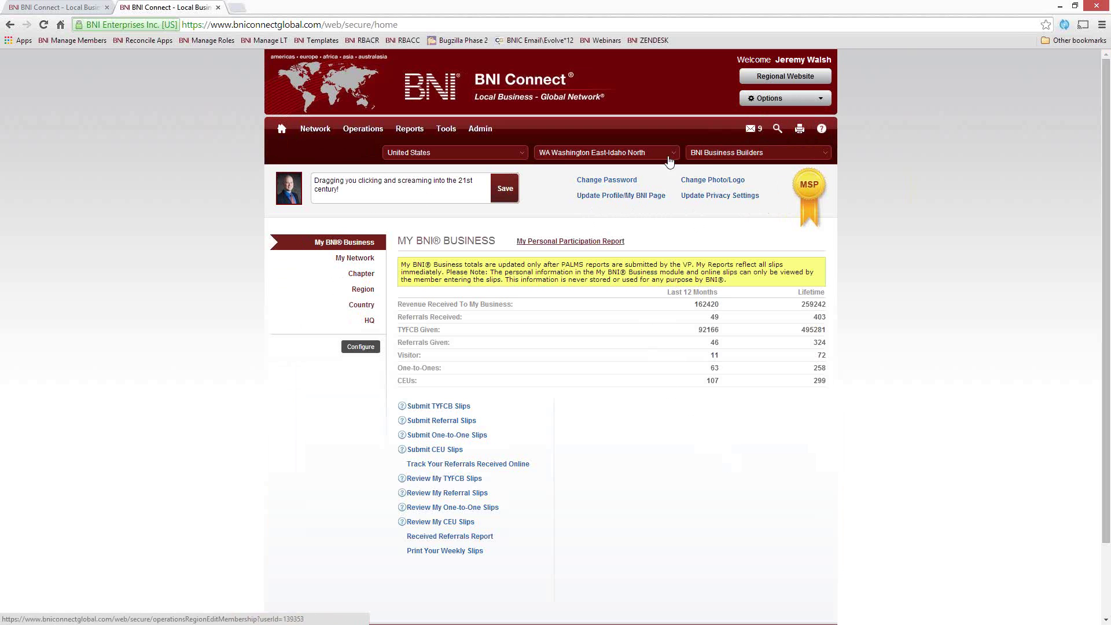
{"action": "left_click", "coordinate": [751, 115]}
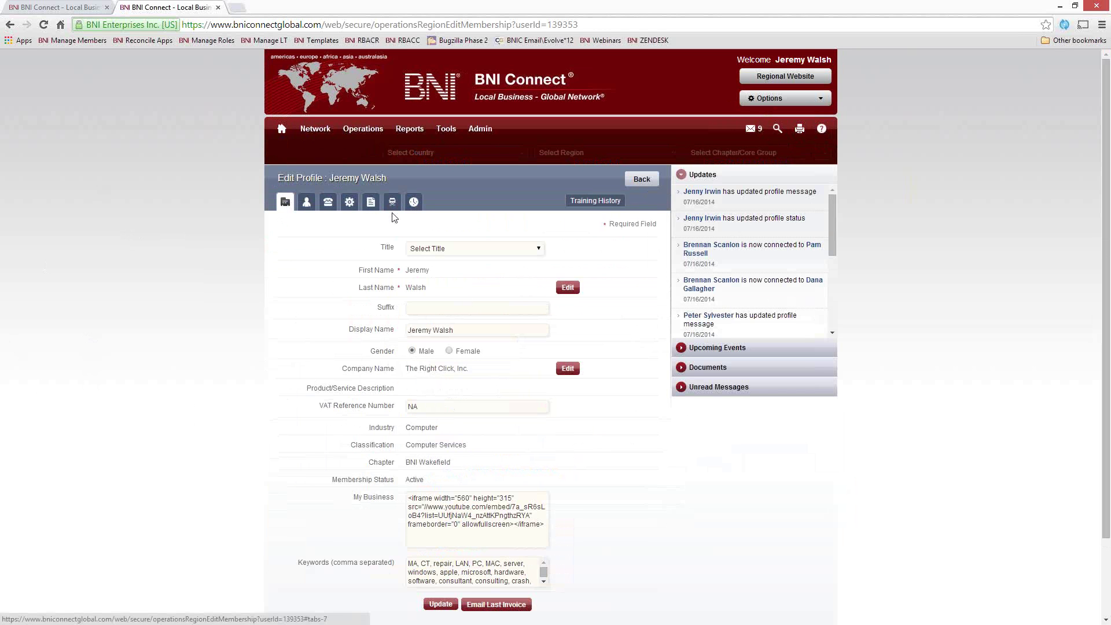
{"action": "left_click", "coordinate": [307, 201]}
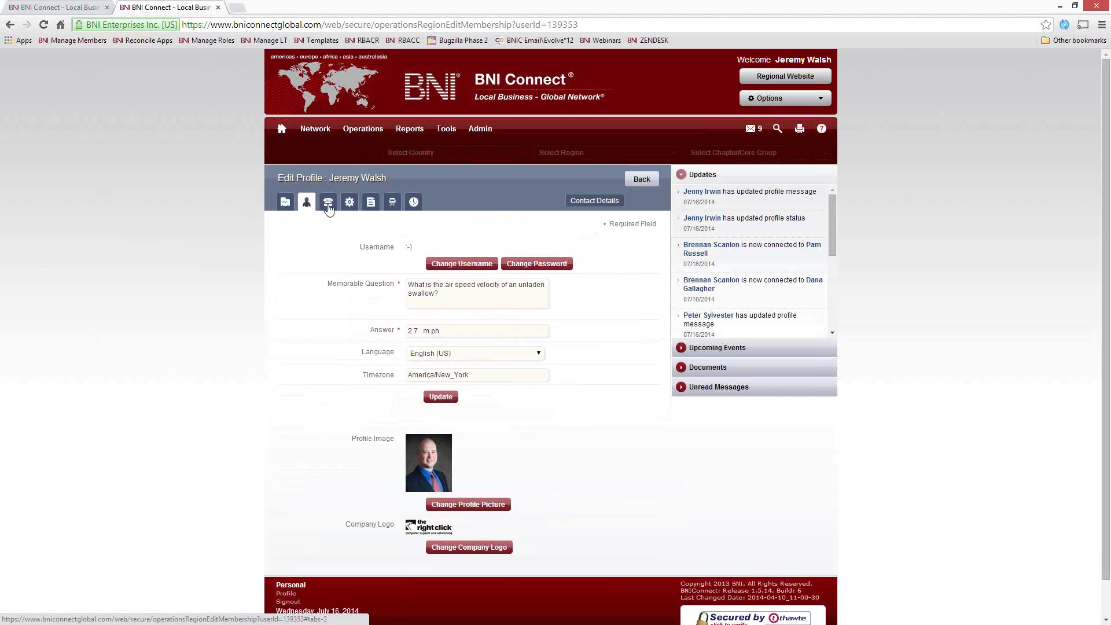
{"action": "left_click", "coordinate": [328, 201]}
{"action": "left_click", "coordinate": [350, 201]}
{"action": "left_click", "coordinate": [371, 201]}
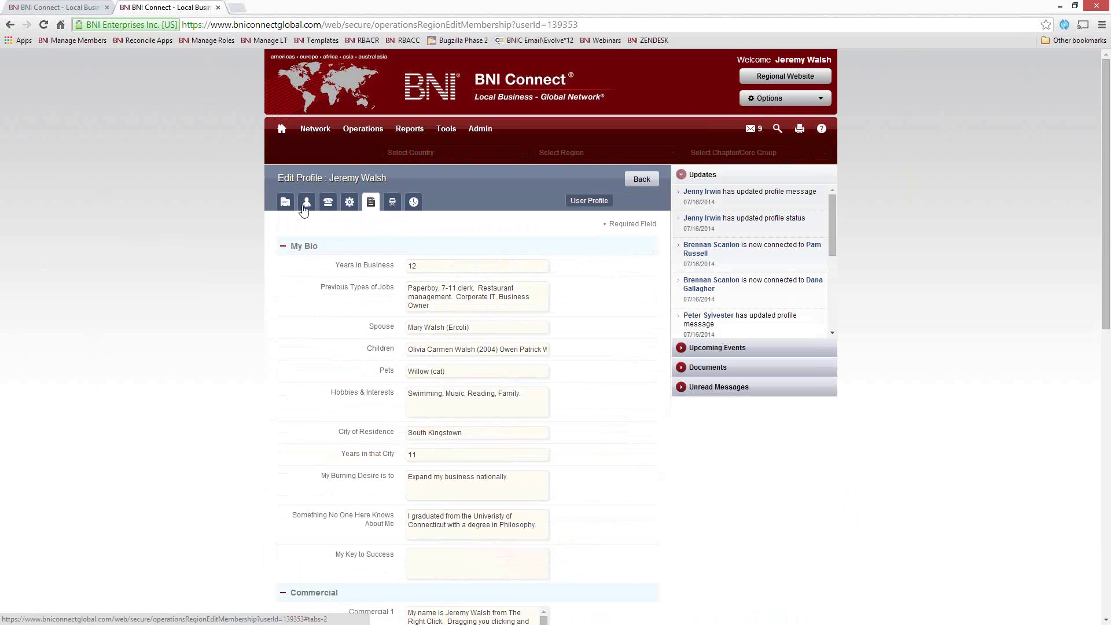
{"action": "left_click", "coordinate": [286, 201]}
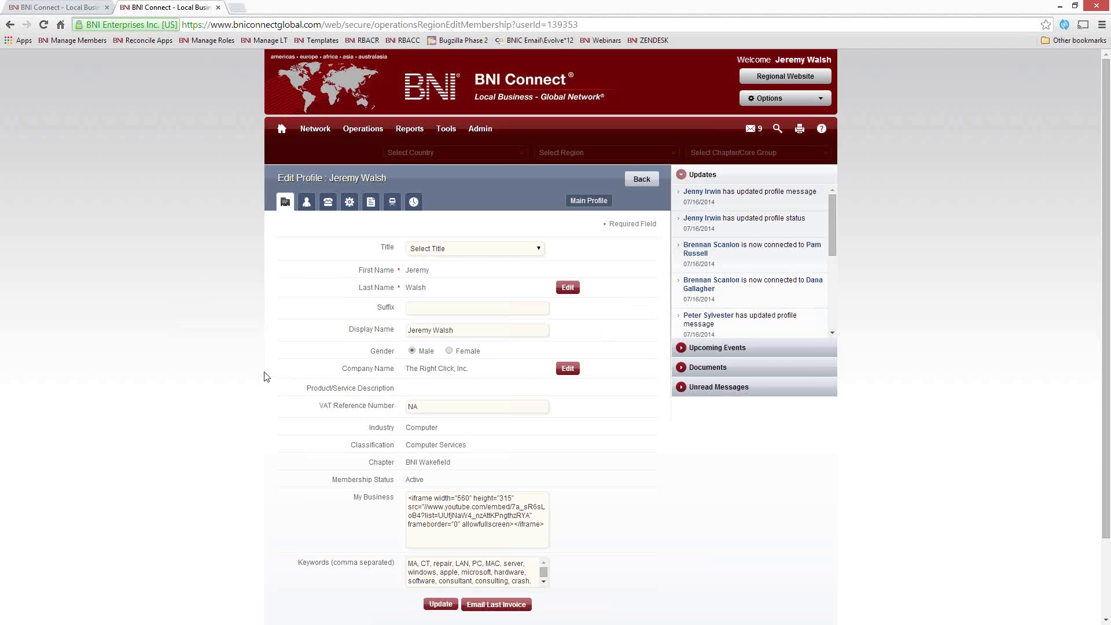
{"action": "scroll", "coordinate": [271, 379], "scroll_direction": "down", "scroll_amount": 2}
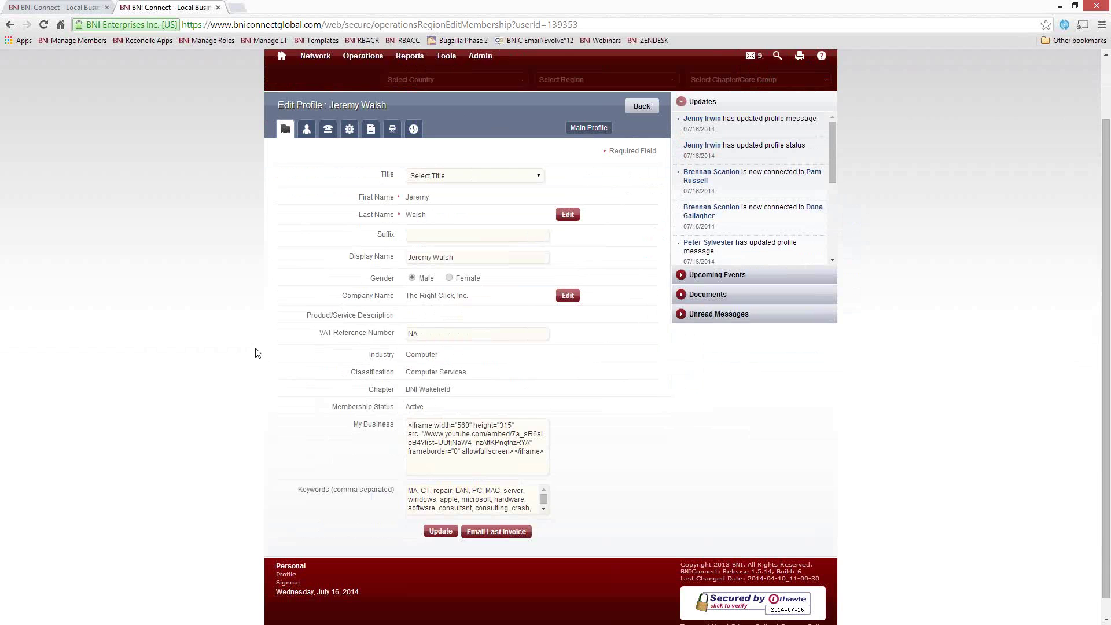
{"action": "scroll", "coordinate": [256, 353], "scroll_direction": "down", "scroll_amount": 1}
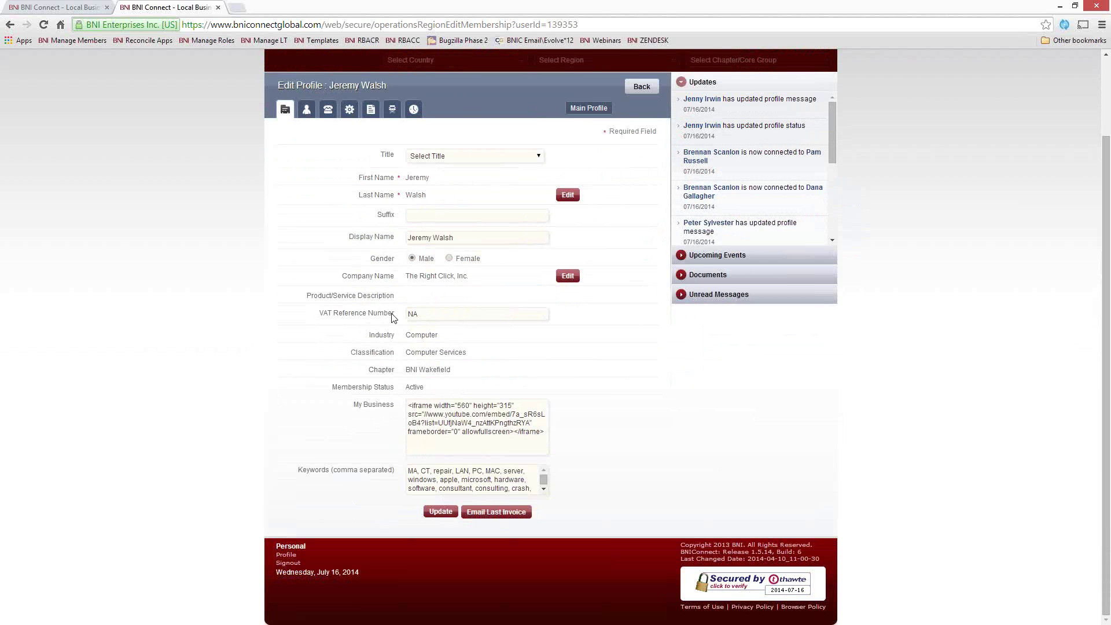
{"action": "left_click_drag", "start_coordinate": [396, 317], "coordinate": [321, 316]}
{"action": "left_click", "coordinate": [433, 314]}
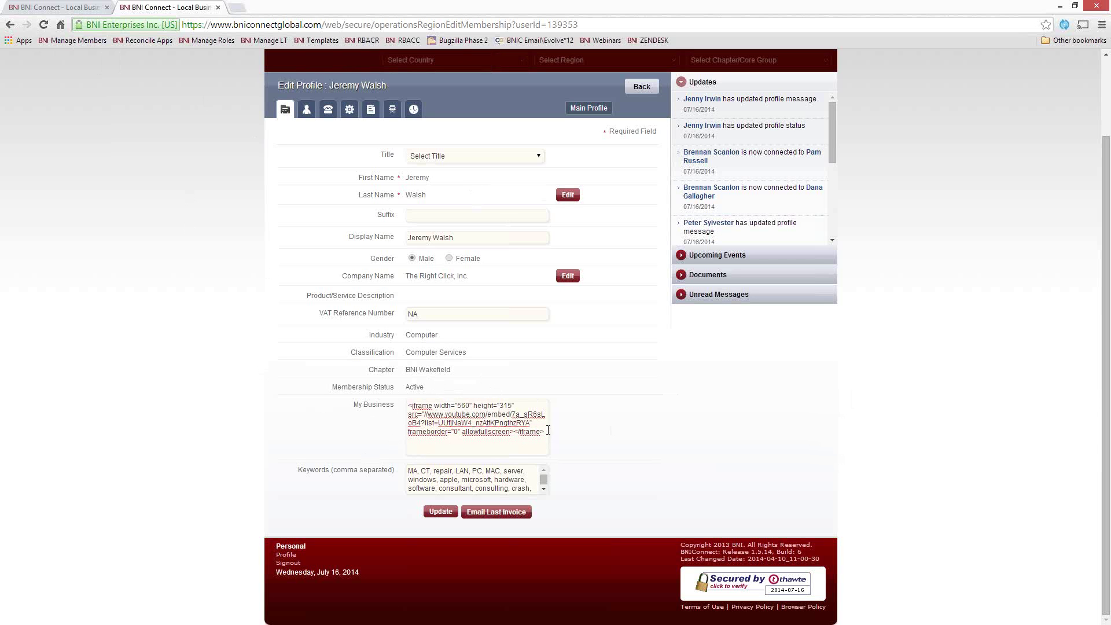
Select the whole YouTube iframe embed code (560×315) in the My Business field.
{"action": "left_click_drag", "start_coordinate": [545, 432], "coordinate": [408, 403]}
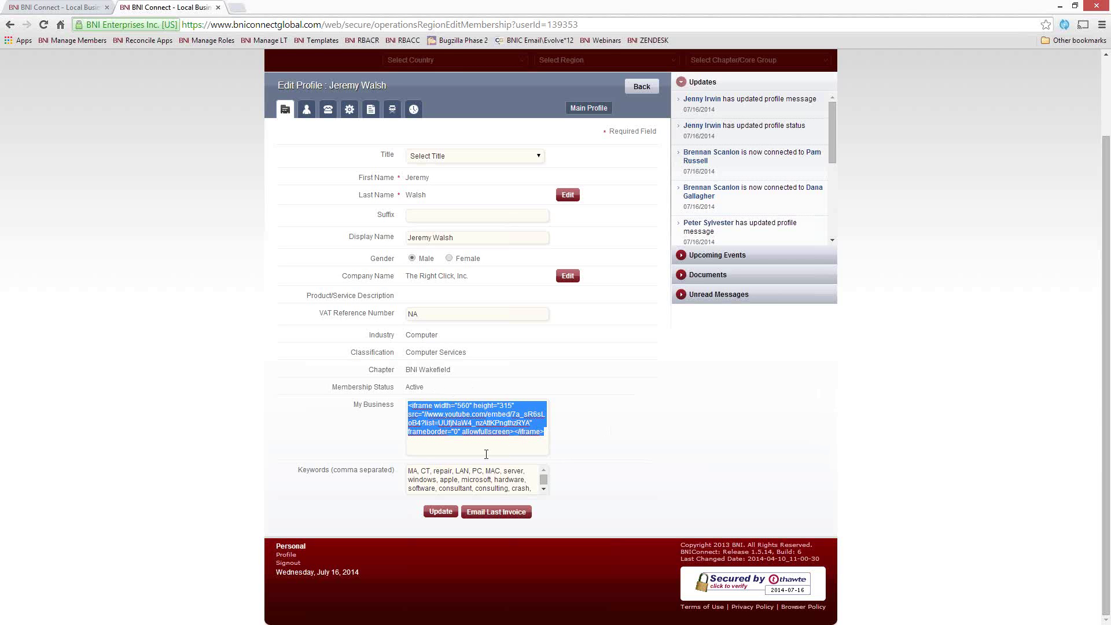
{"action": "left_click", "coordinate": [236, 8]}
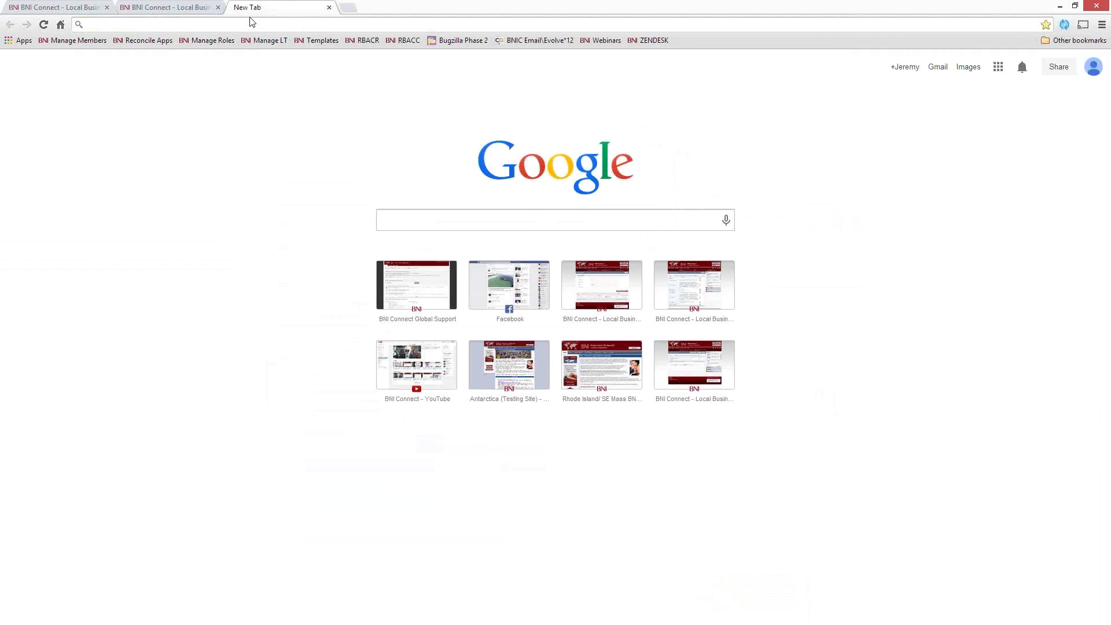
{"action": "type", "text": "bniri.com"}
{"action": "key", "text": "Return"}
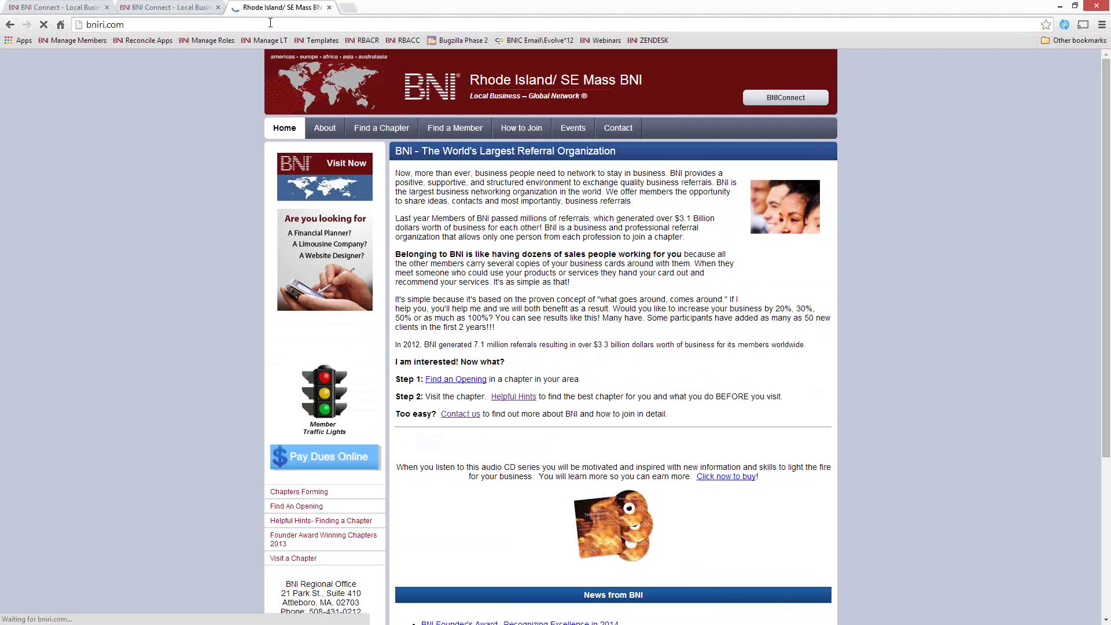
{"action": "left_click", "coordinate": [150, 27]}
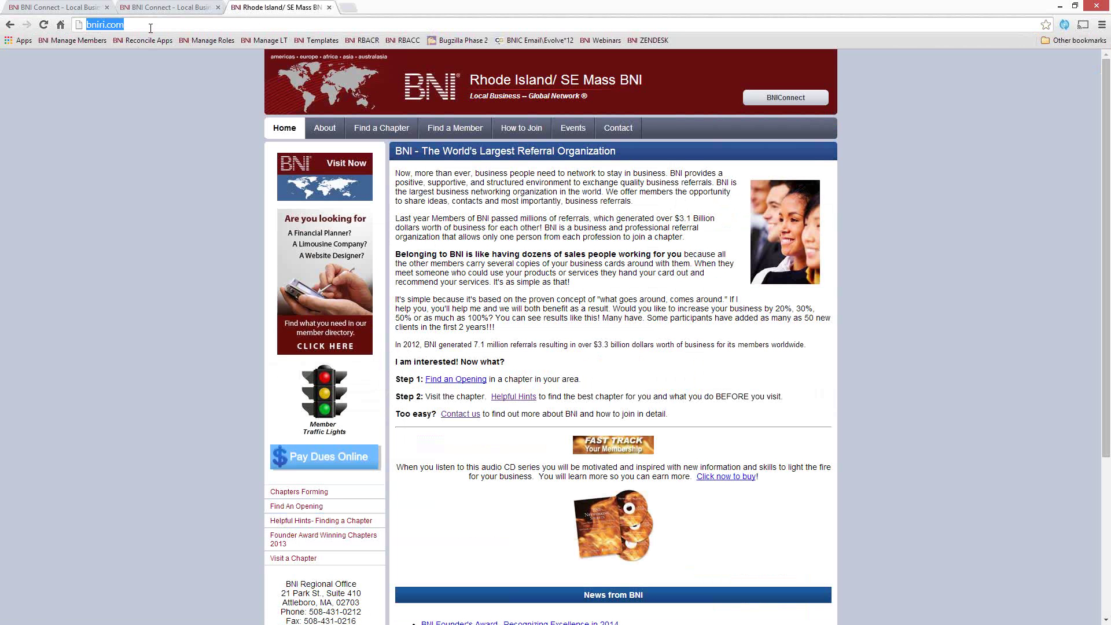
{"action": "left_click", "coordinate": [455, 128]}
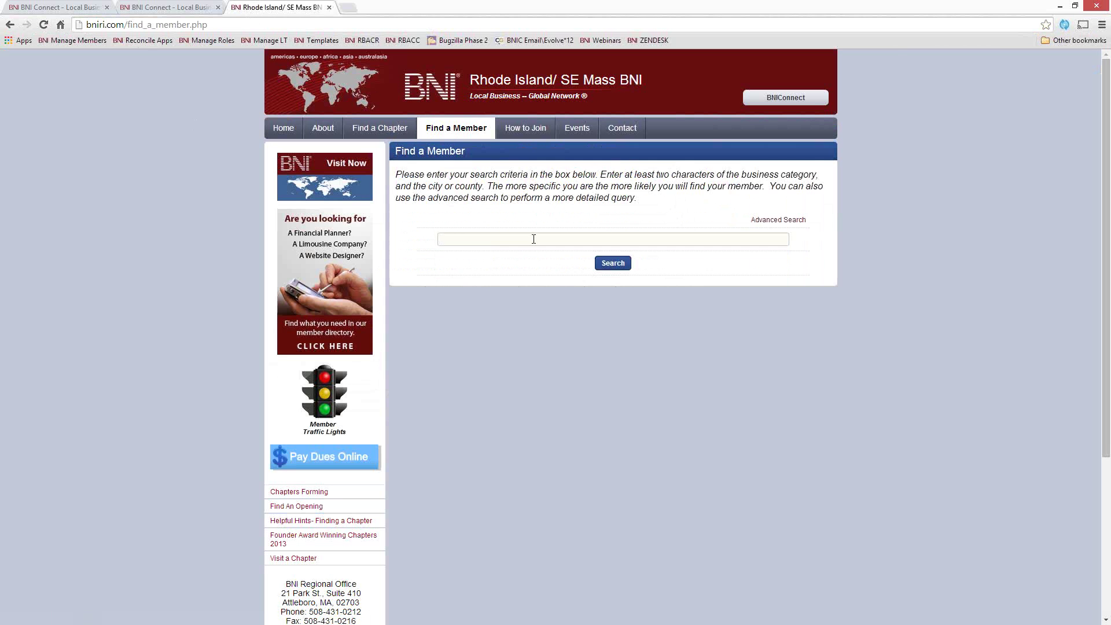
{"action": "left_click", "coordinate": [533, 239]}
{"action": "type", "text": "jeremy"}
{"action": "key", "text": "Return"}
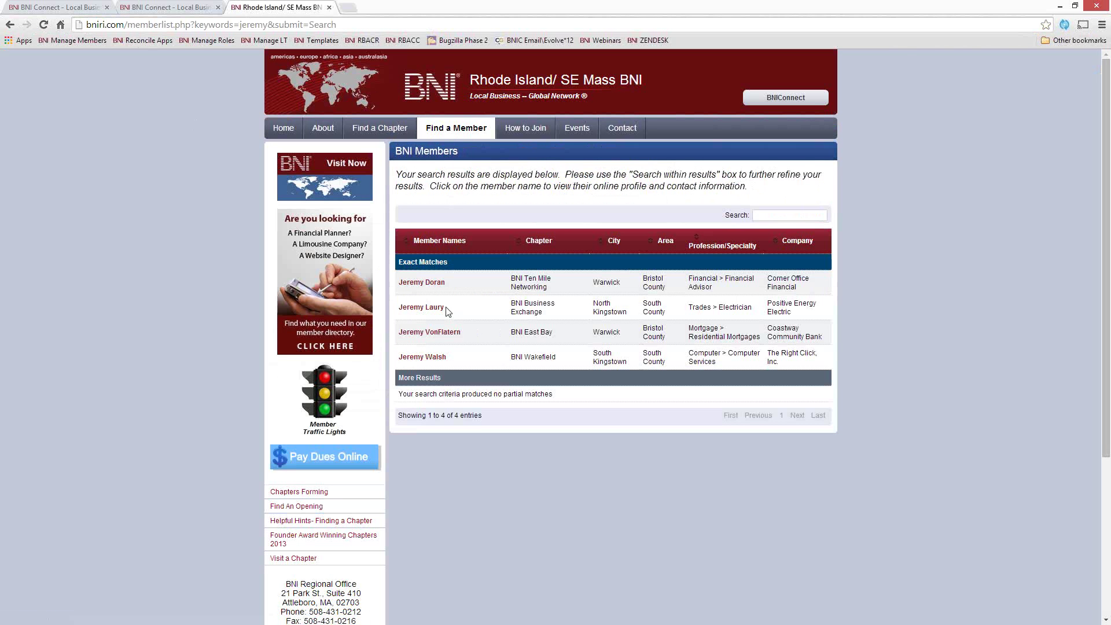
{"action": "left_click", "coordinate": [407, 358]}
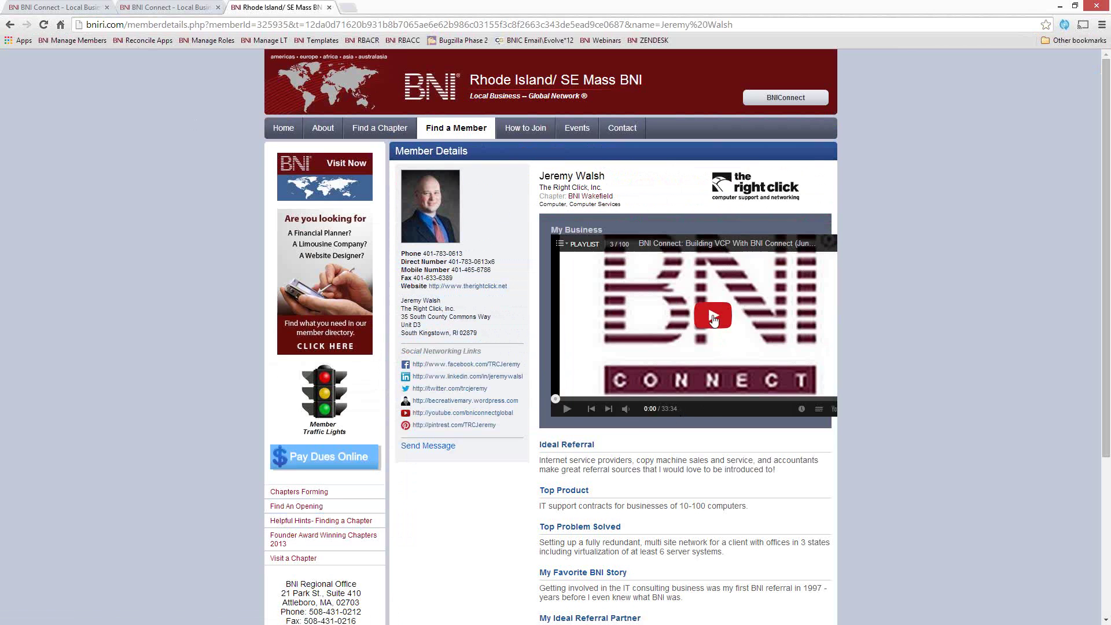
{"action": "left_click", "coordinate": [713, 318]}
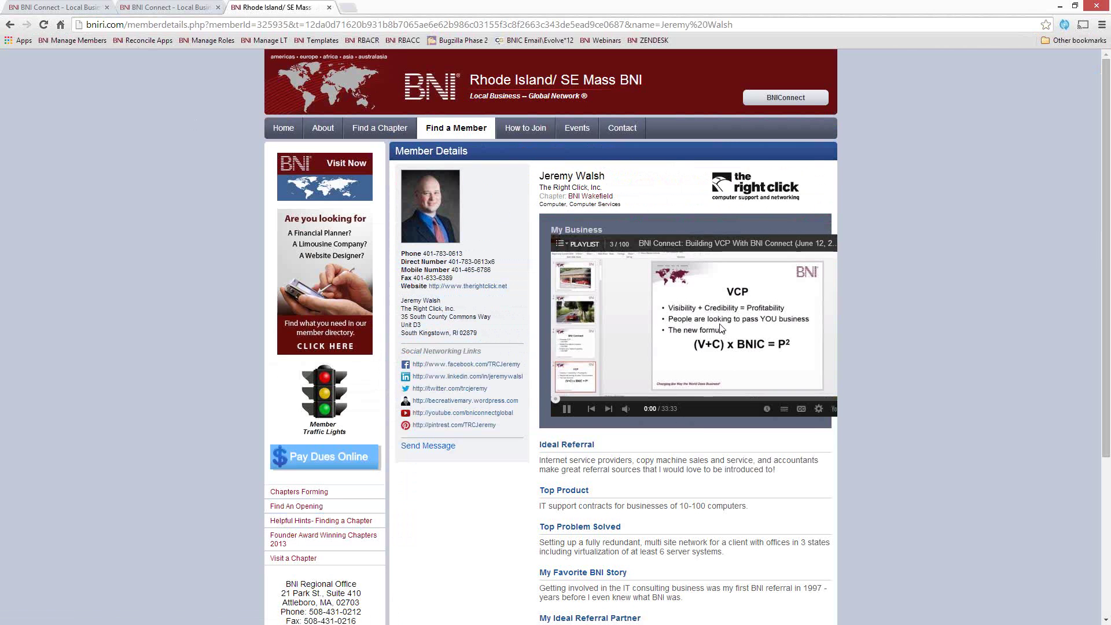
{"action": "left_click", "coordinate": [567, 408]}
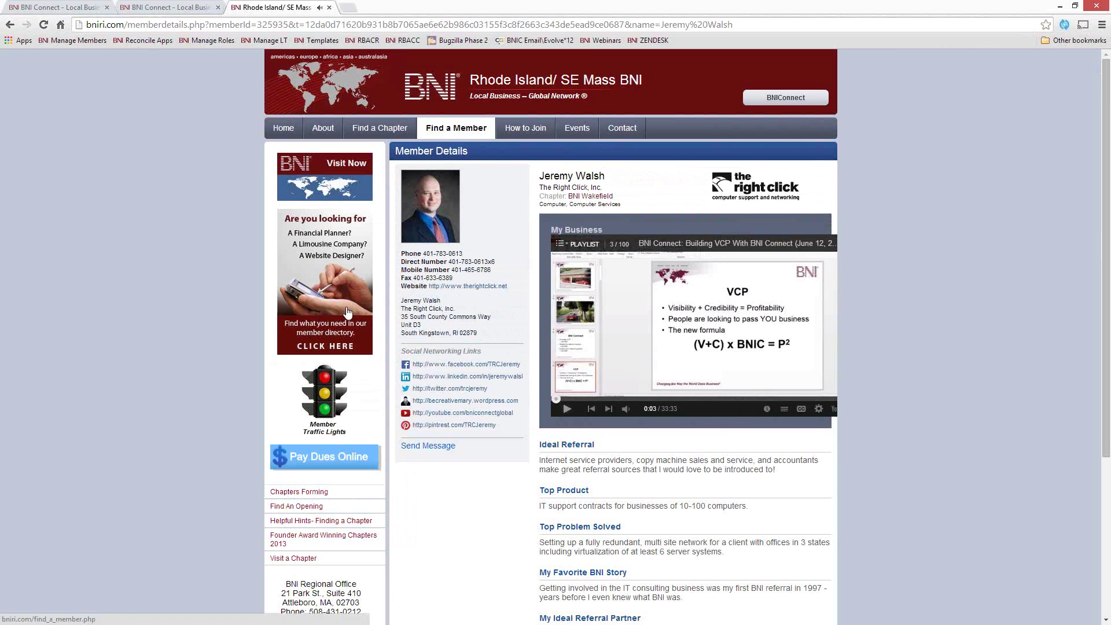
{"action": "left_click", "coordinate": [329, 7]}
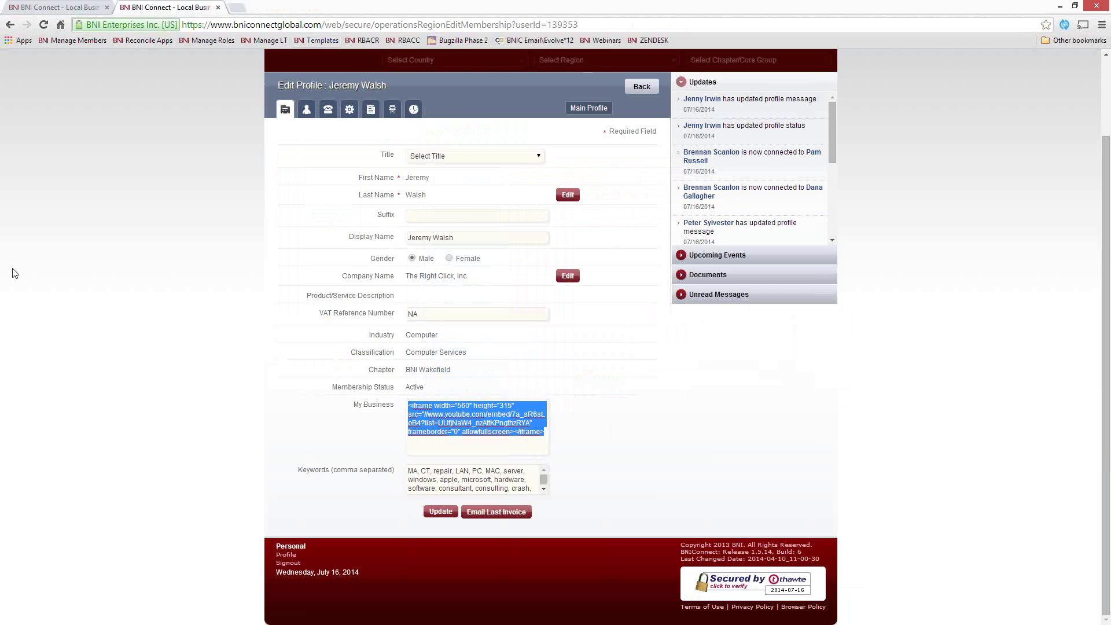
{"action": "left_click", "coordinate": [450, 479]}
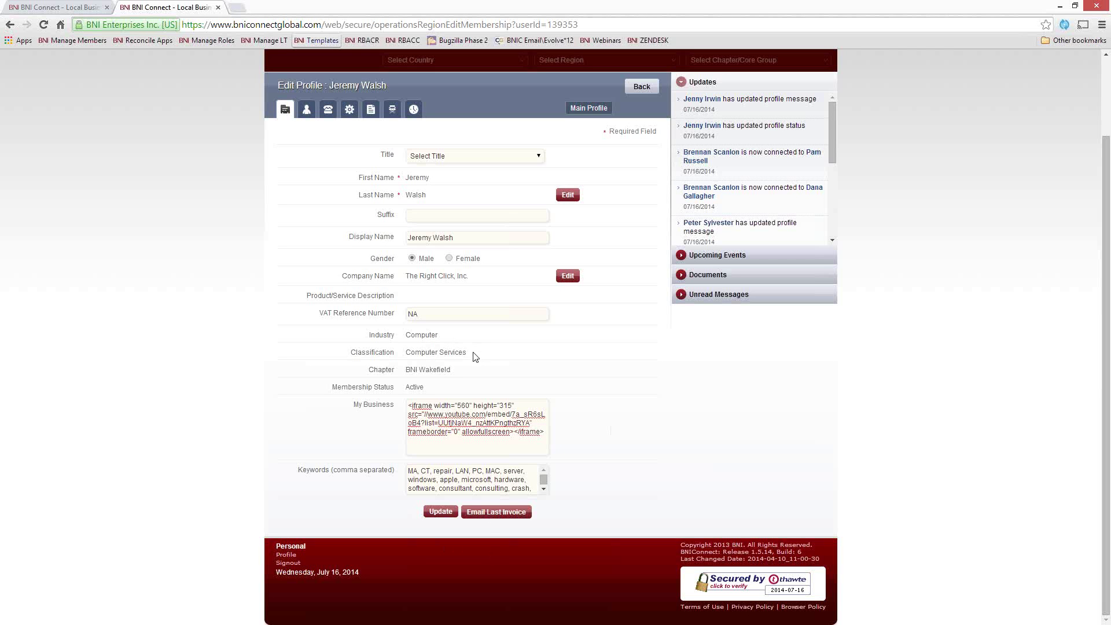
{"action": "left_click_drag", "start_coordinate": [473, 354], "coordinate": [408, 354]}
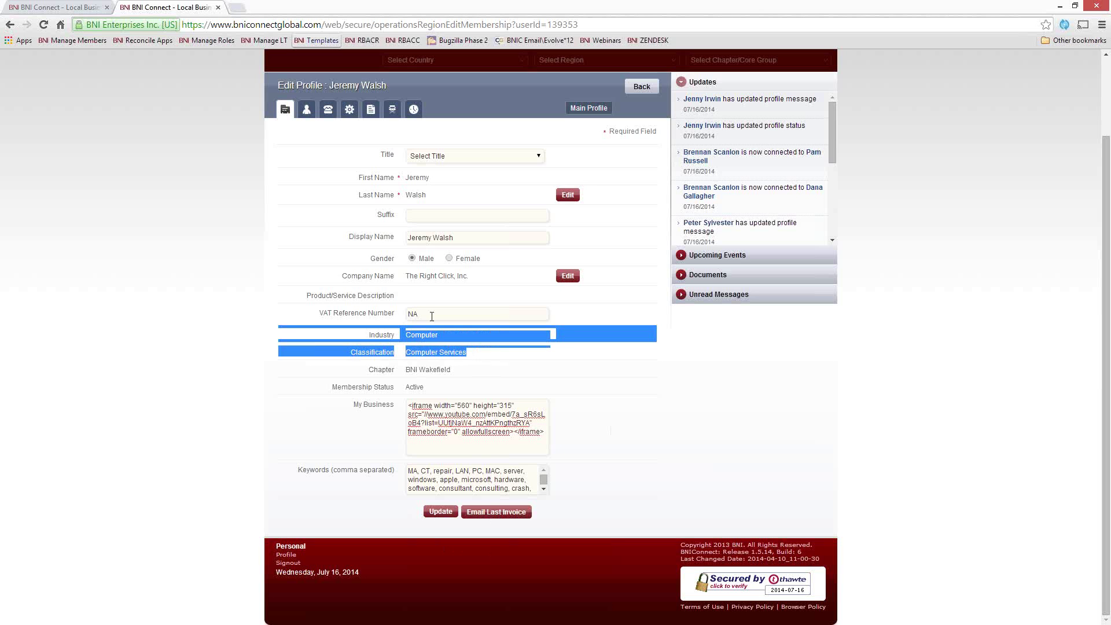
{"action": "left_click", "coordinate": [414, 335]}
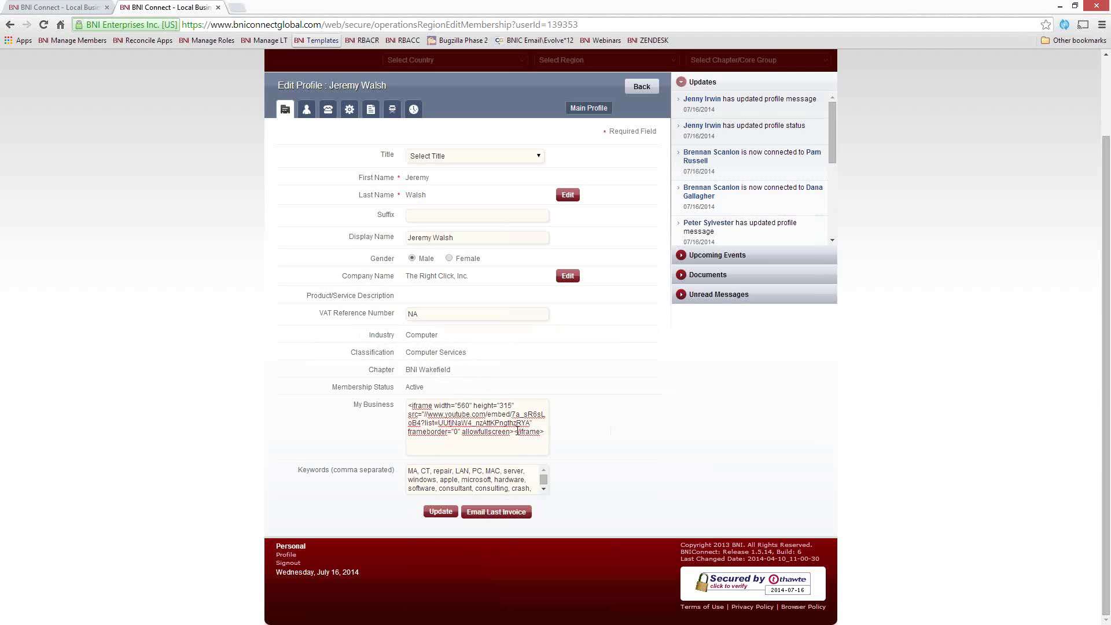
Select the MA, CT entries in the Keywords box, then switch away from the browser.
{"action": "left_click", "coordinate": [546, 488]}
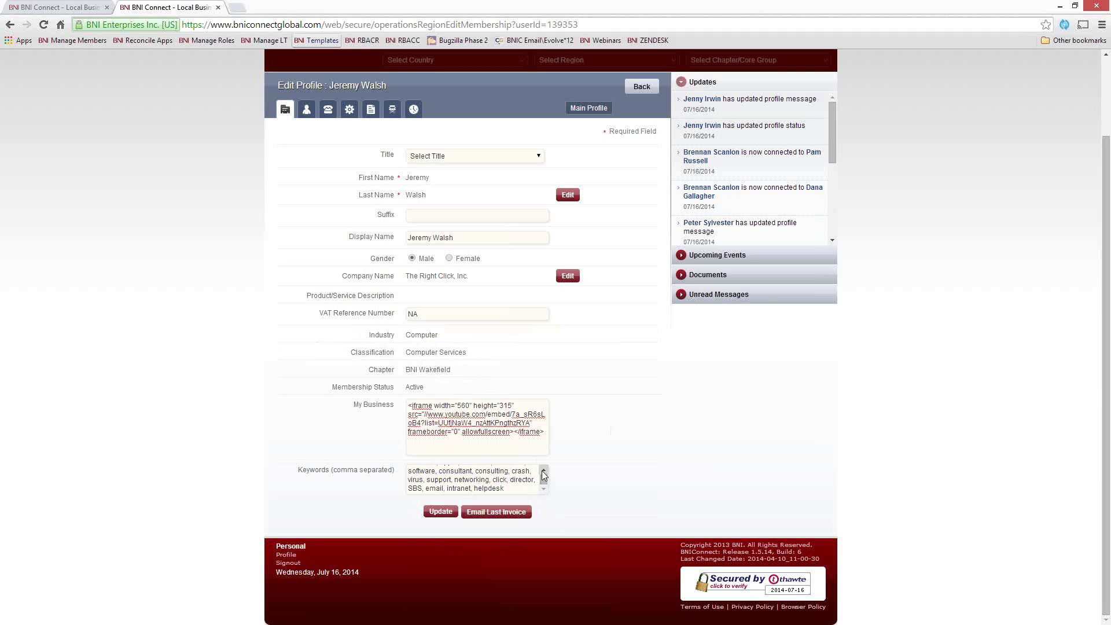
{"action": "left_click", "coordinate": [544, 469]}
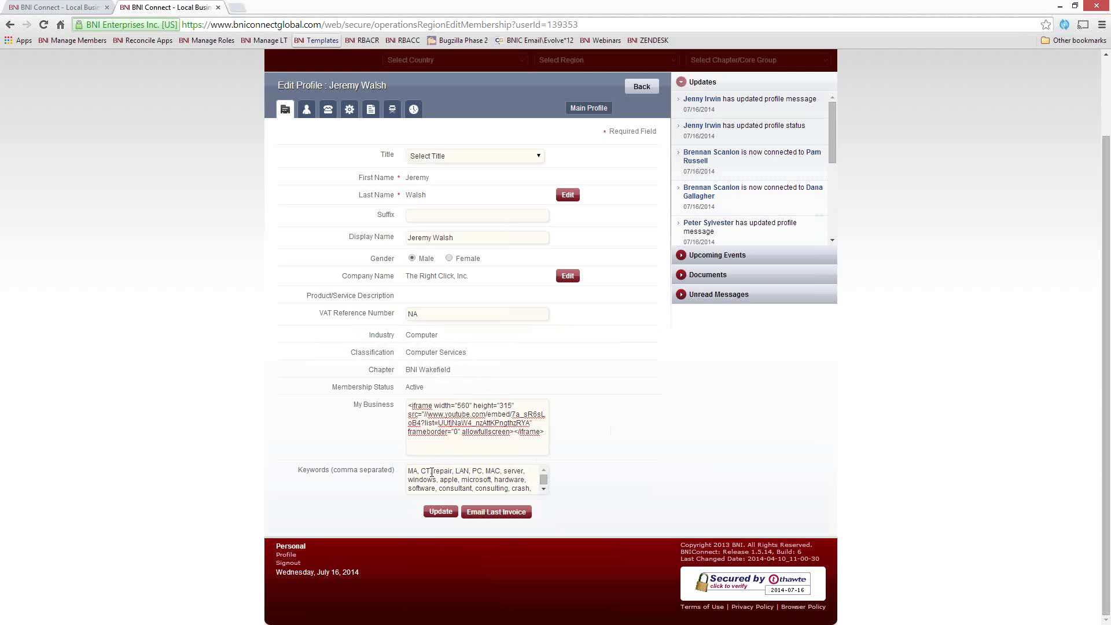
{"action": "left_click_drag", "start_coordinate": [431, 470], "coordinate": [409, 470]}
{"action": "key", "text": "alt+Tab"}
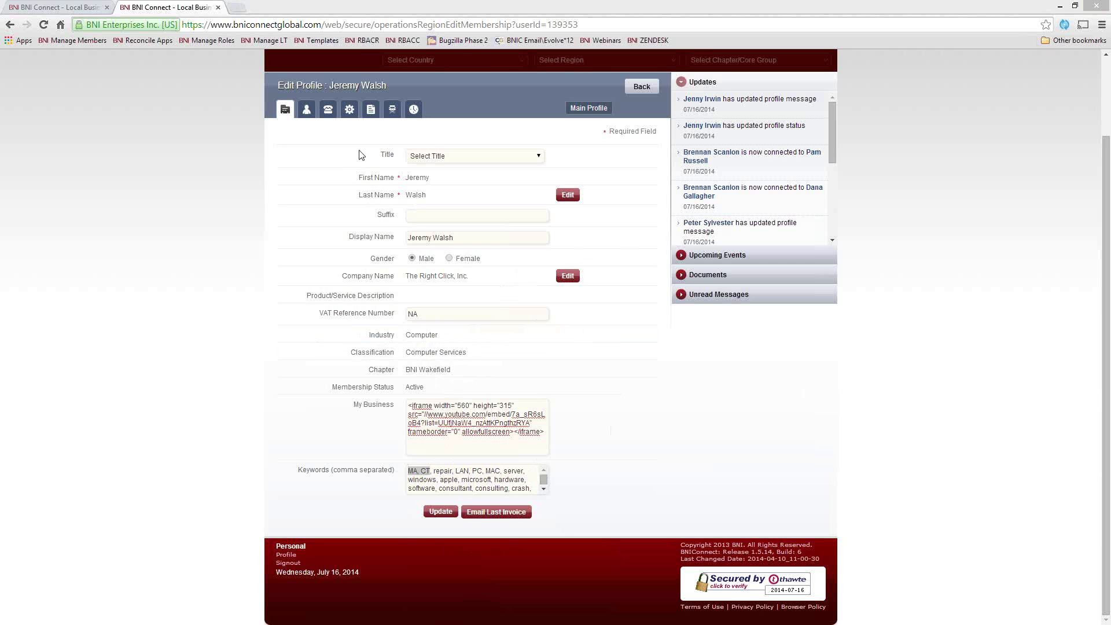
{"action": "left_click", "coordinate": [327, 109]}
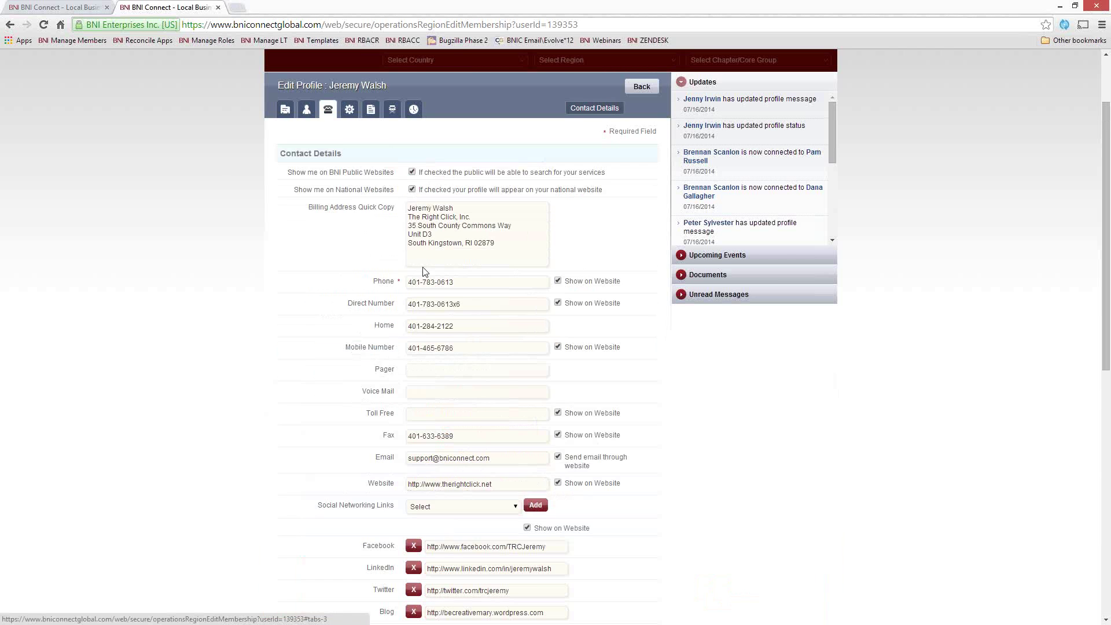
{"action": "scroll", "coordinate": [428, 272], "scroll_direction": "down", "scroll_amount": 9}
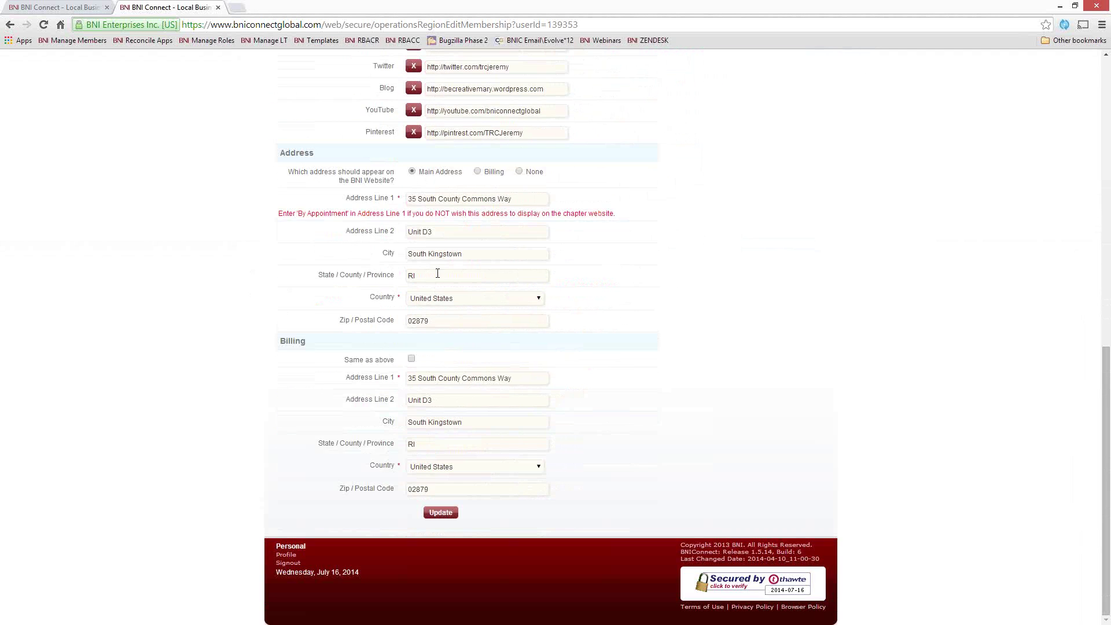
{"action": "left_click_drag", "start_coordinate": [473, 255], "coordinate": [403, 289]}
{"action": "scroll", "coordinate": [445, 365], "scroll_direction": "up", "scroll_amount": 3}
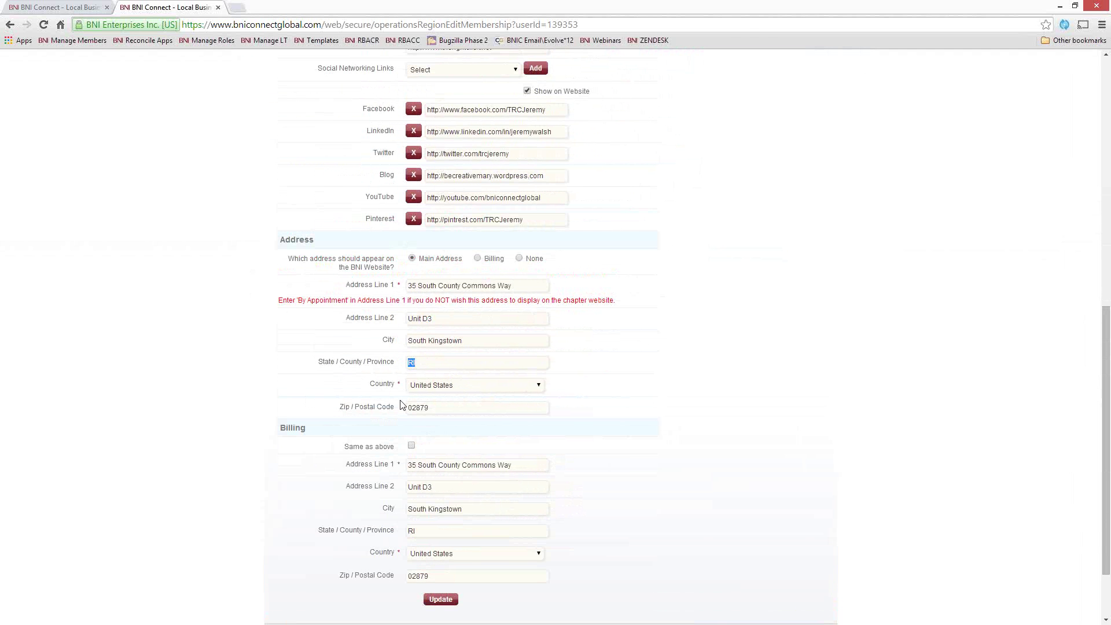
{"action": "scroll", "coordinate": [400, 398], "scroll_direction": "up", "scroll_amount": 10}
{"action": "scroll", "coordinate": [400, 398], "scroll_direction": "up", "scroll_amount": 2}
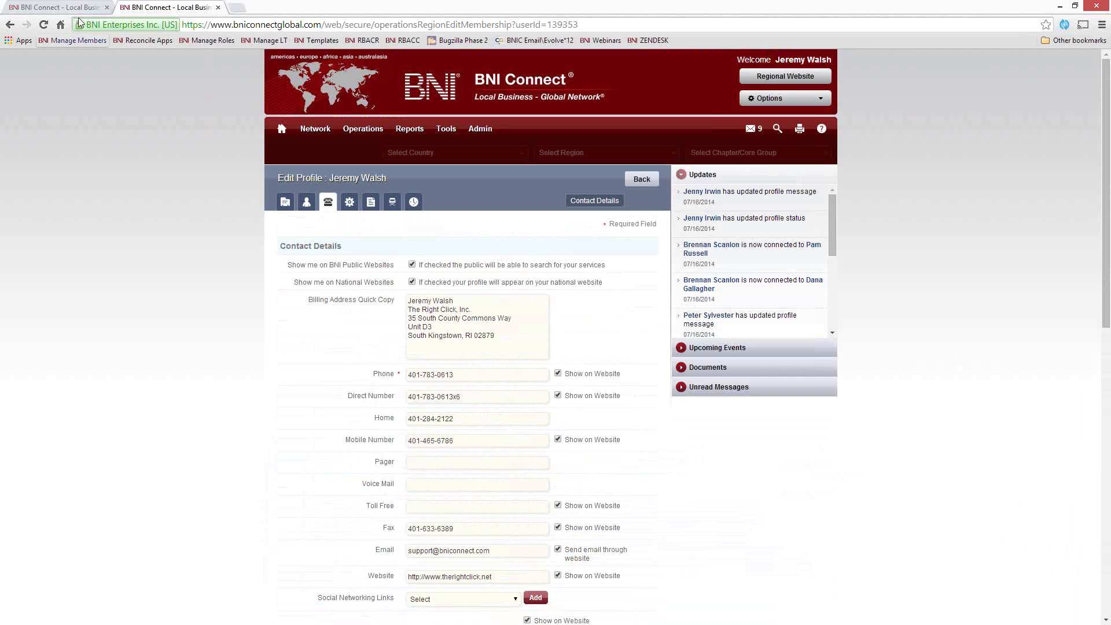
Check the directory search results tab, then return to Edit Profile's Main Profile section.
{"action": "left_click", "coordinate": [55, 7]}
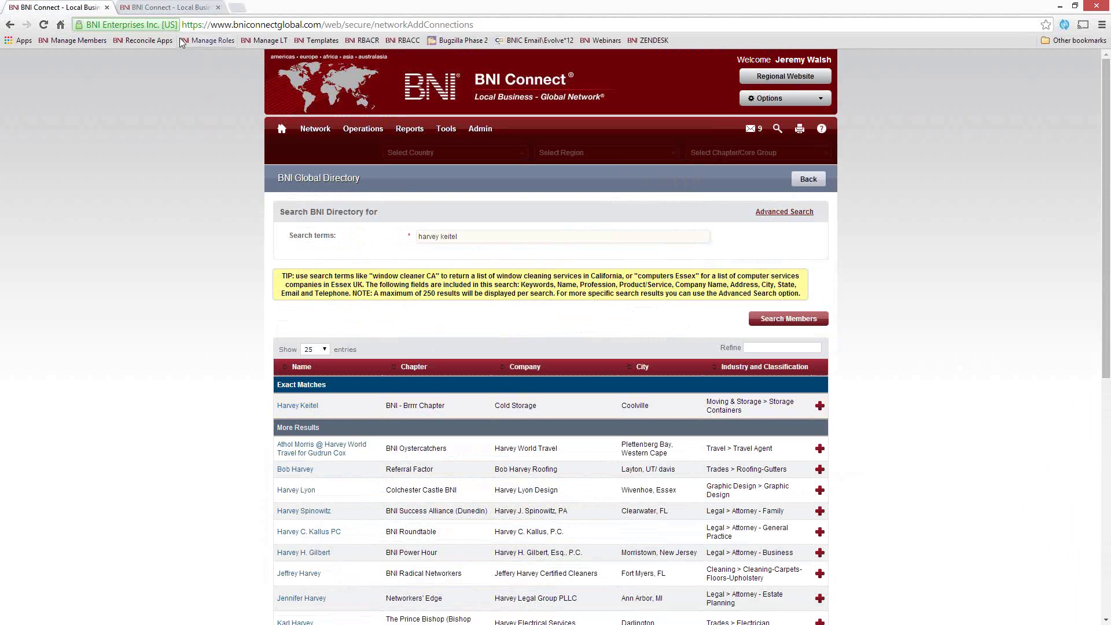
{"action": "left_click", "coordinate": [167, 7]}
{"action": "left_click", "coordinate": [285, 202]}
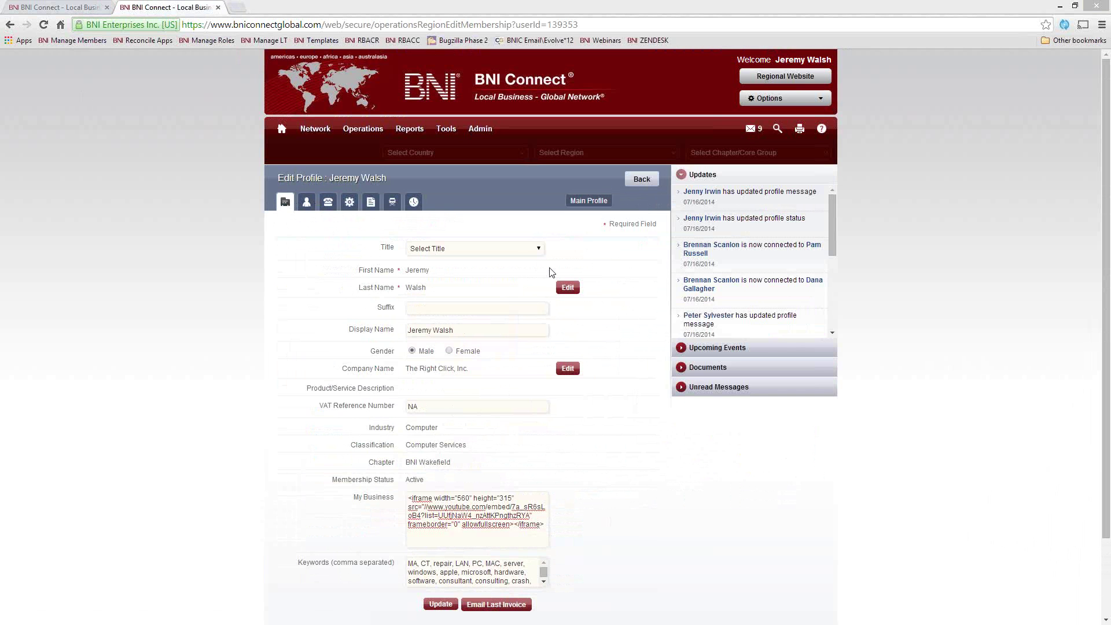
Highlight the Industry 'Computer', the Classification 'Computer Services' and the My Business embed code.
{"action": "scroll", "coordinate": [565, 466], "scroll_direction": "down", "scroll_amount": 3}
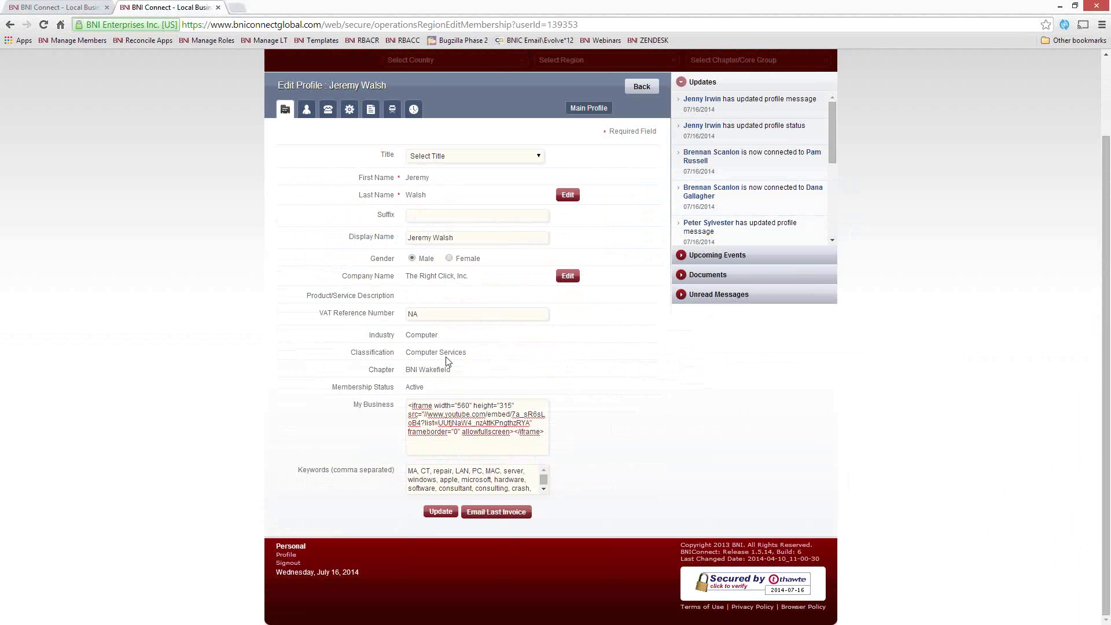
{"action": "double_click", "coordinate": [407, 335]}
{"action": "left_click_drag", "start_coordinate": [469, 353], "coordinate": [405, 354]}
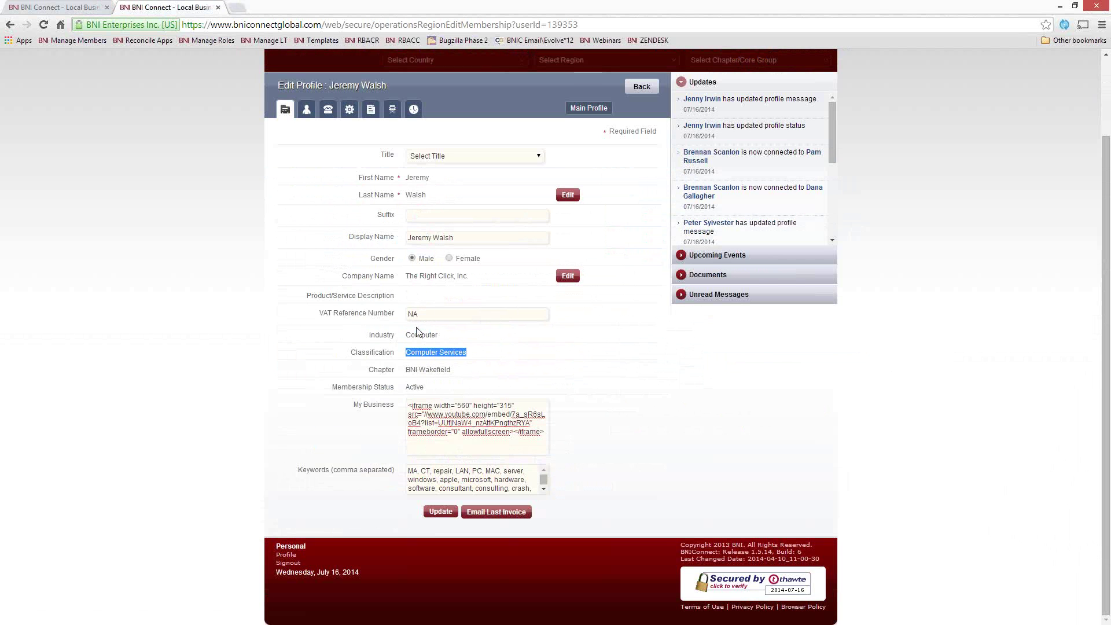
{"action": "left_click", "coordinate": [437, 336]}
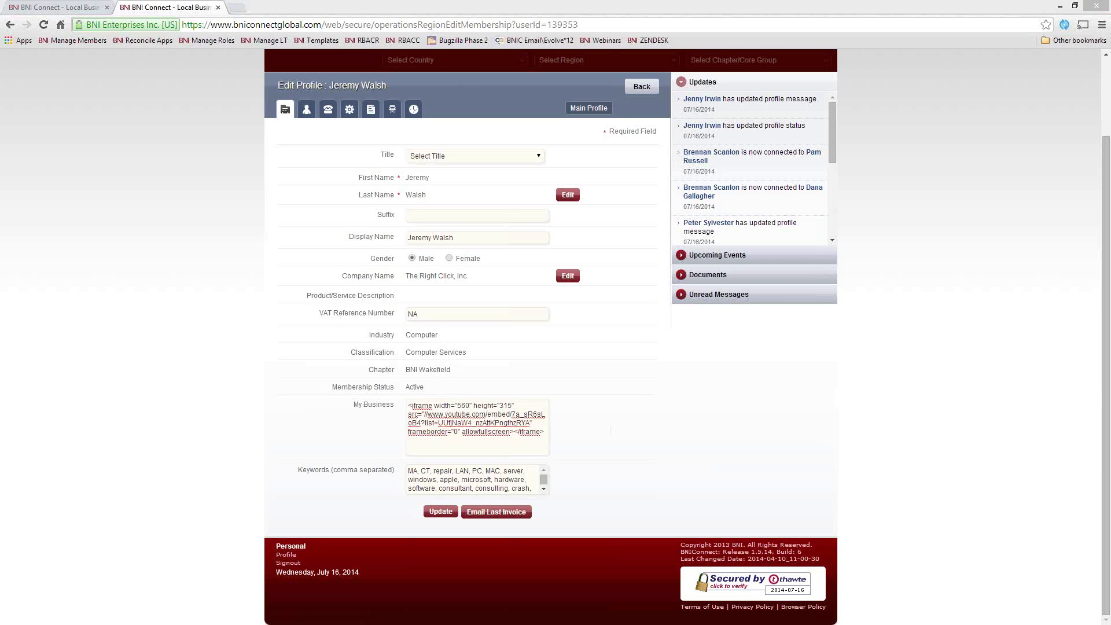
{"action": "key", "text": "ctrl+a"}
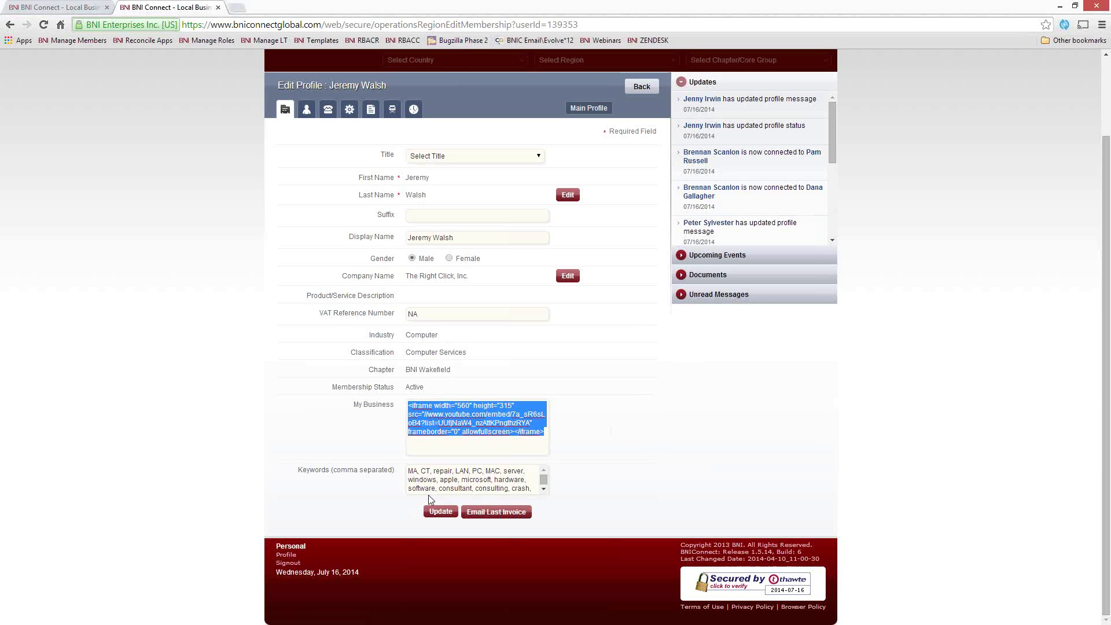
{"action": "left_click", "coordinate": [443, 469]}
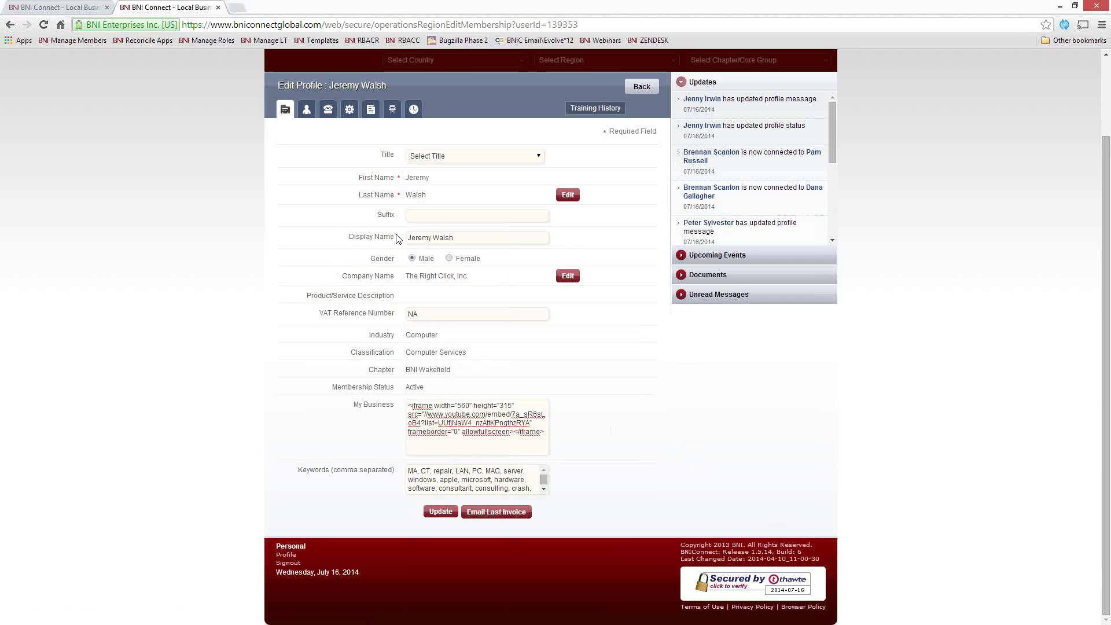
Show the account section with the username, security question and timezone settings.
{"action": "left_click", "coordinate": [307, 111]}
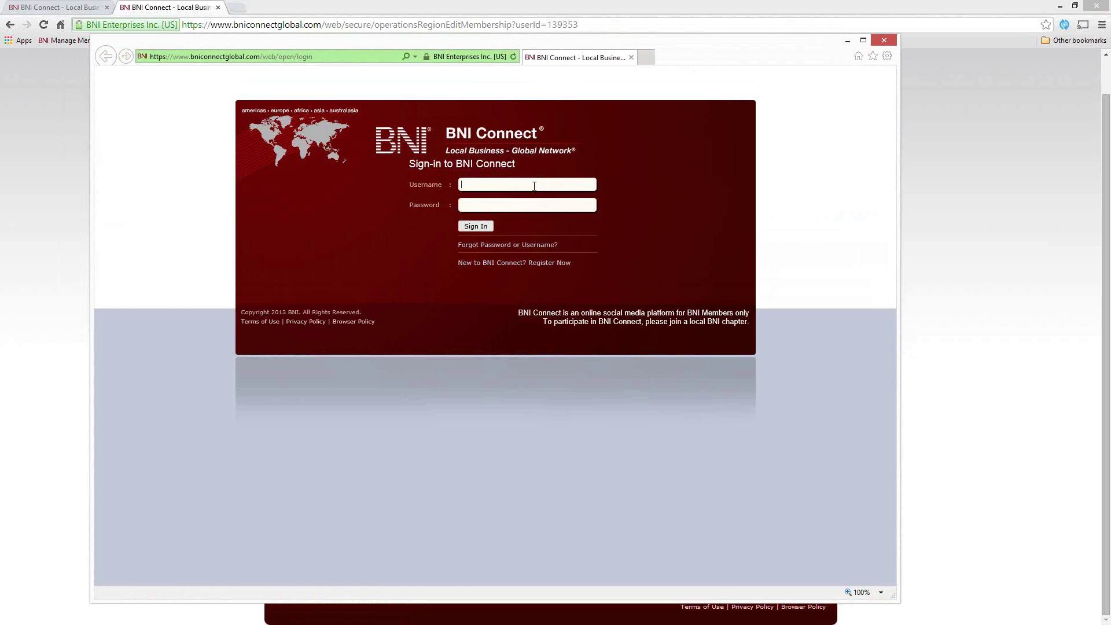
Request password recovery using the support account's e-mail address and the captcha.
{"action": "left_click", "coordinate": [473, 248]}
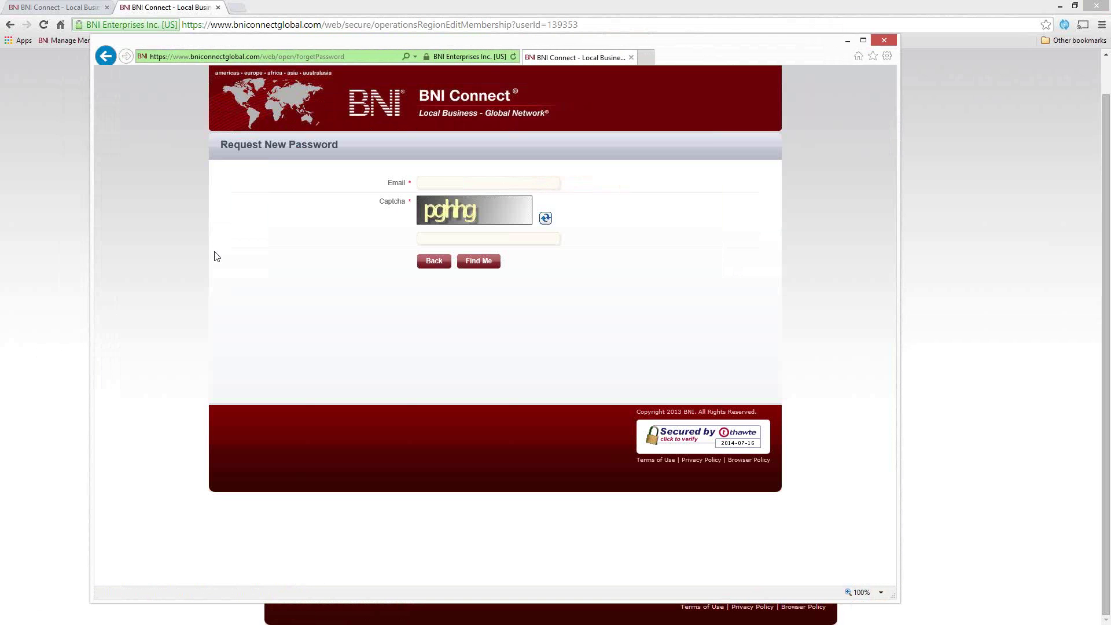
{"action": "left_click", "coordinate": [441, 180]}
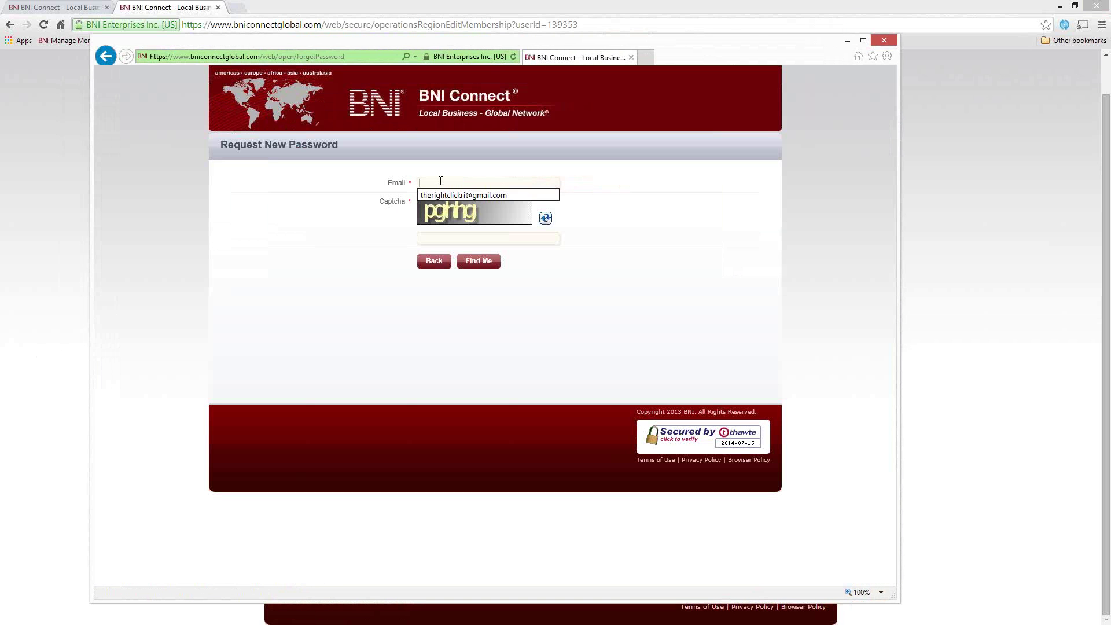
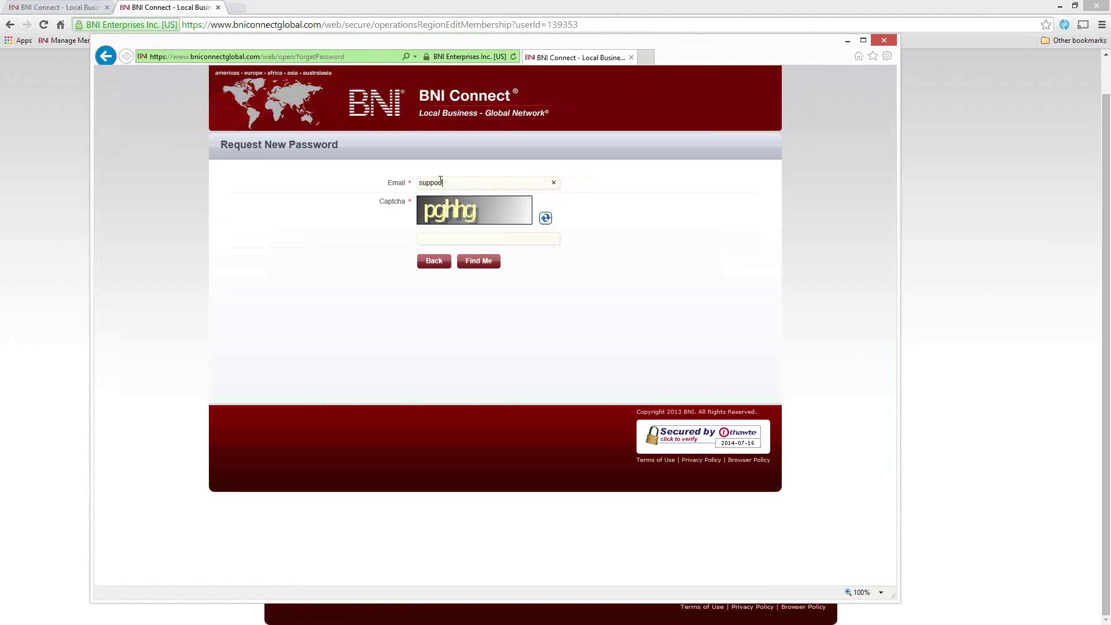
{"action": "type", "text": "pghhg"}
{"action": "left_click", "coordinate": [478, 262]}
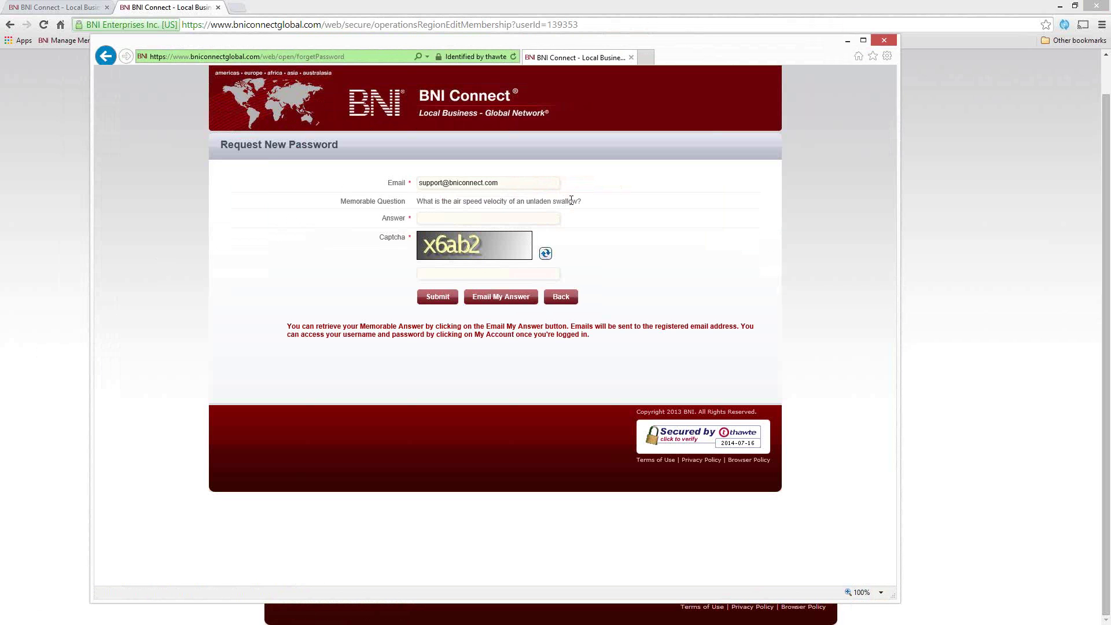
Select the memorable question, focus the Answer field, then move the sign-in window off-screen.
{"action": "left_click_drag", "start_coordinate": [585, 201], "coordinate": [426, 206]}
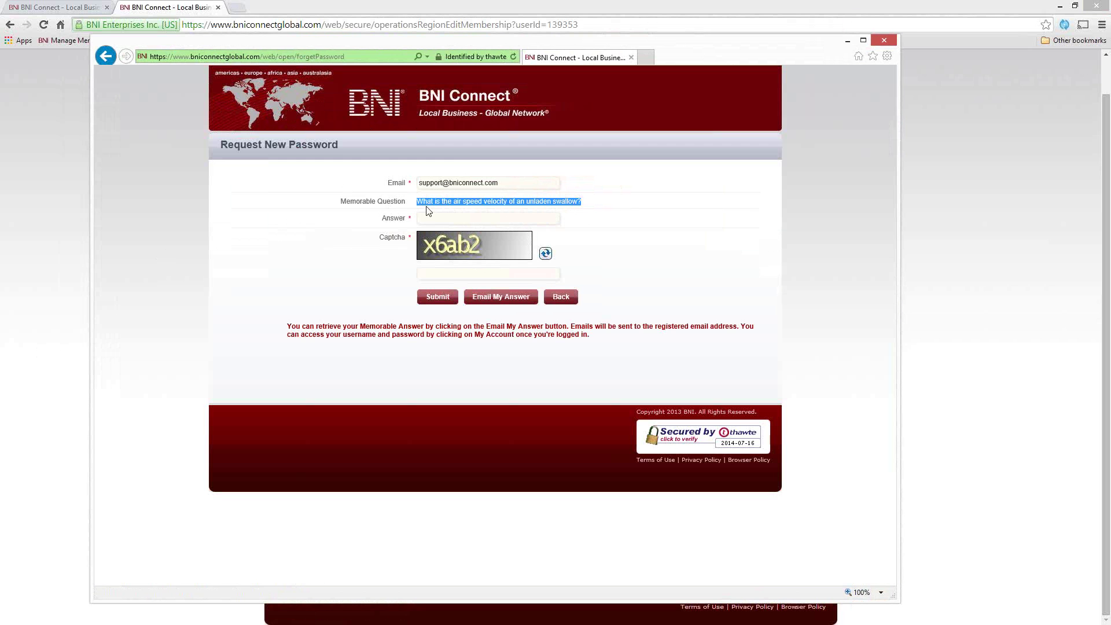
{"action": "left_click", "coordinate": [489, 218]}
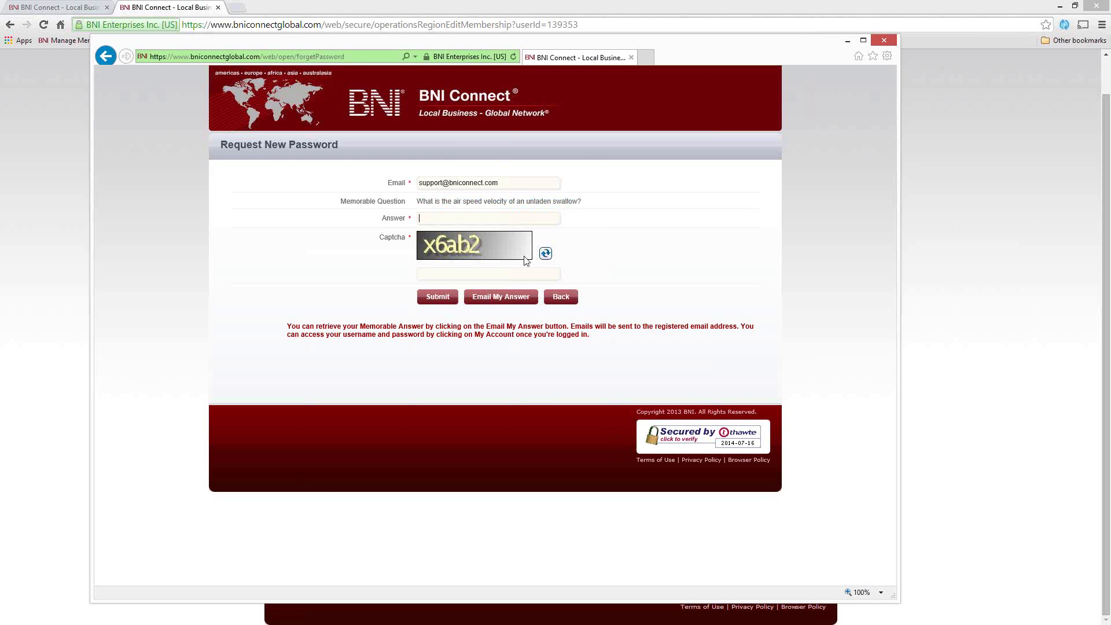
{"action": "left_click", "coordinate": [447, 220]}
{"action": "key", "text": "Escape"}
{"action": "left_click_drag", "start_coordinate": [746, 53], "coordinate": [0, 58]}
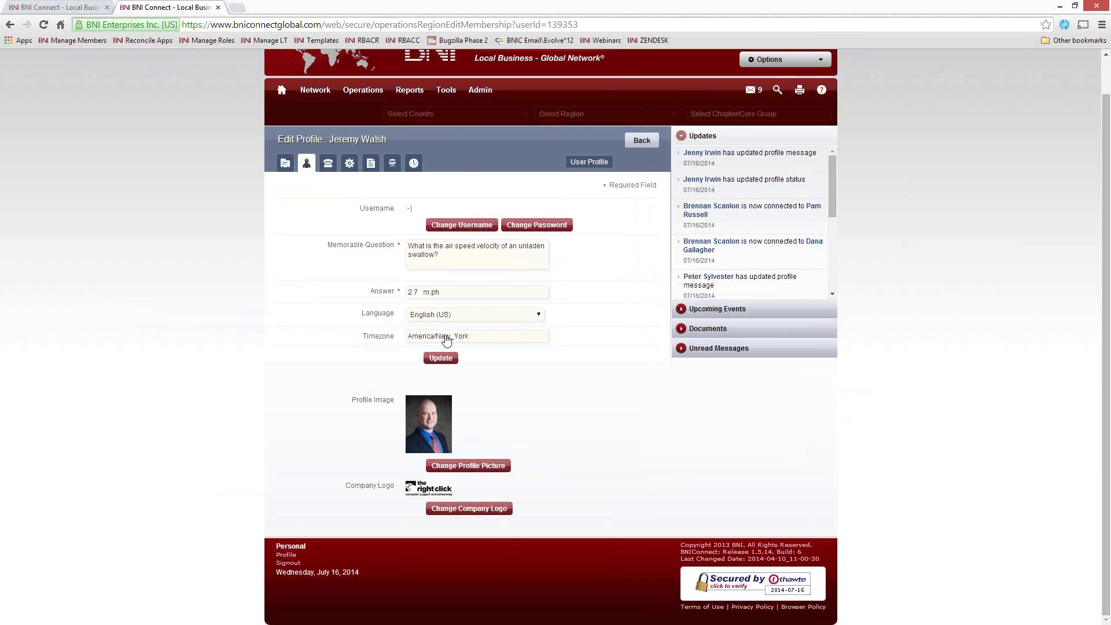
{"action": "left_click", "coordinate": [538, 315]}
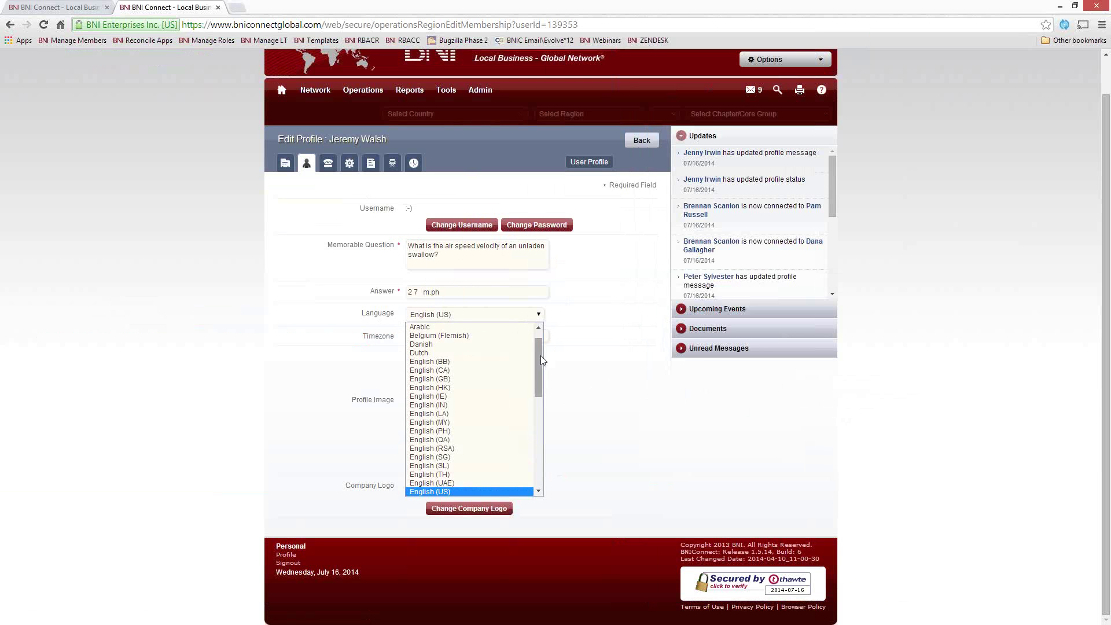
{"action": "mouse_move", "coordinate": [540, 355]}
{"action": "left_mouse_down"}
{"action": "mouse_move", "coordinate": [538, 472]}
{"action": "mouse_move", "coordinate": [539, 359]}
{"action": "left_mouse_up"}
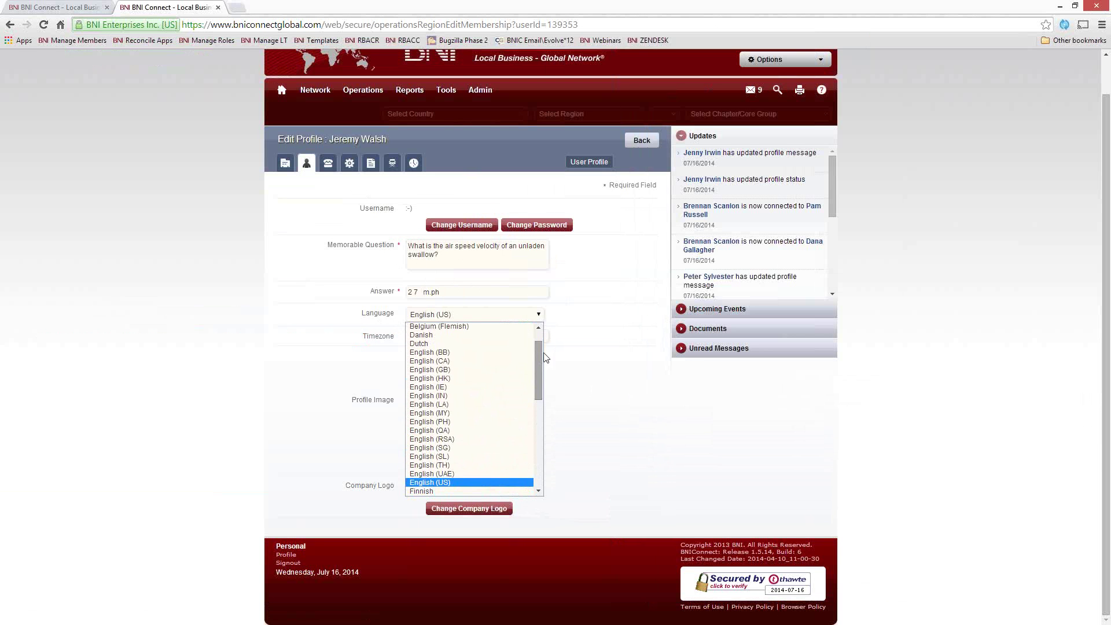
{"action": "left_click", "coordinate": [595, 317]}
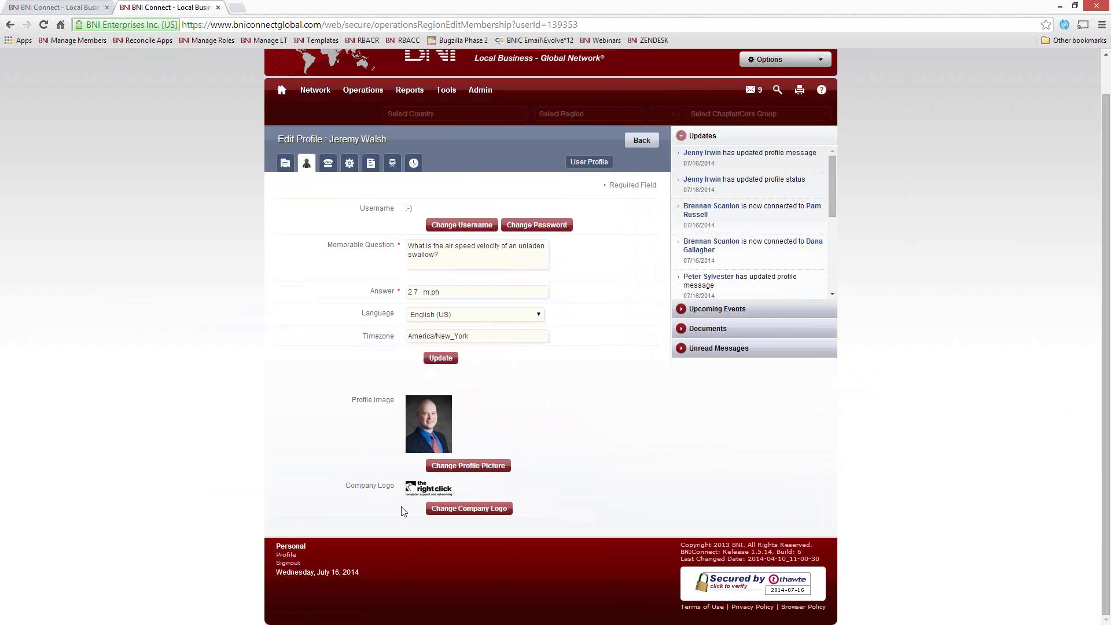
Upload icon-therightclick-black.jpg from Dropbox > TRCLogos > Logos as the company logo and save.
{"action": "left_click", "coordinate": [453, 515]}
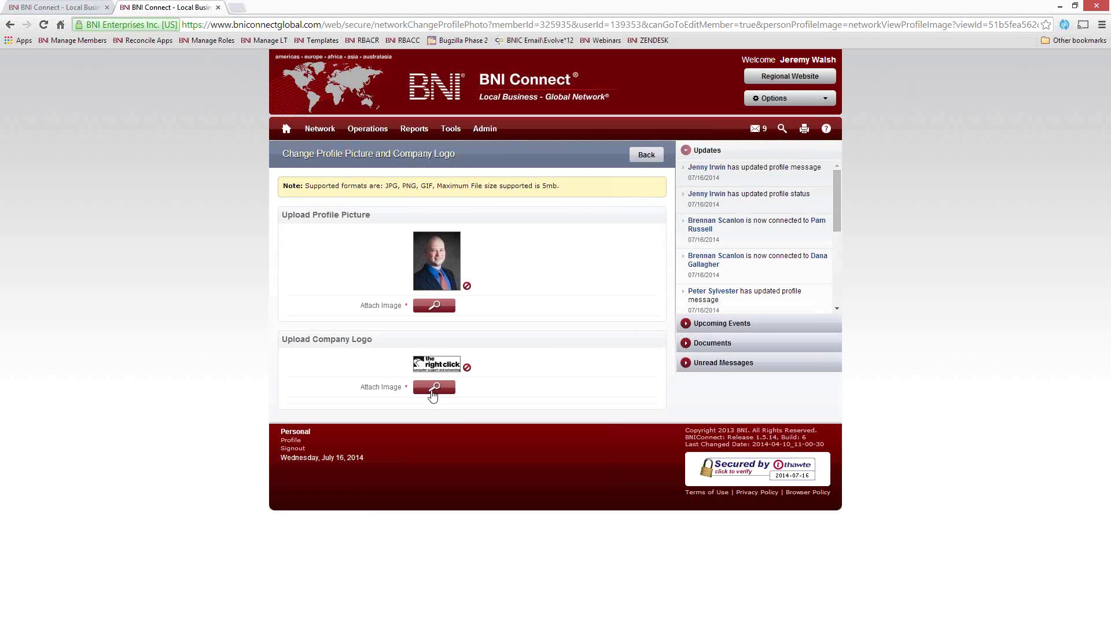
{"action": "left_click", "coordinate": [434, 387]}
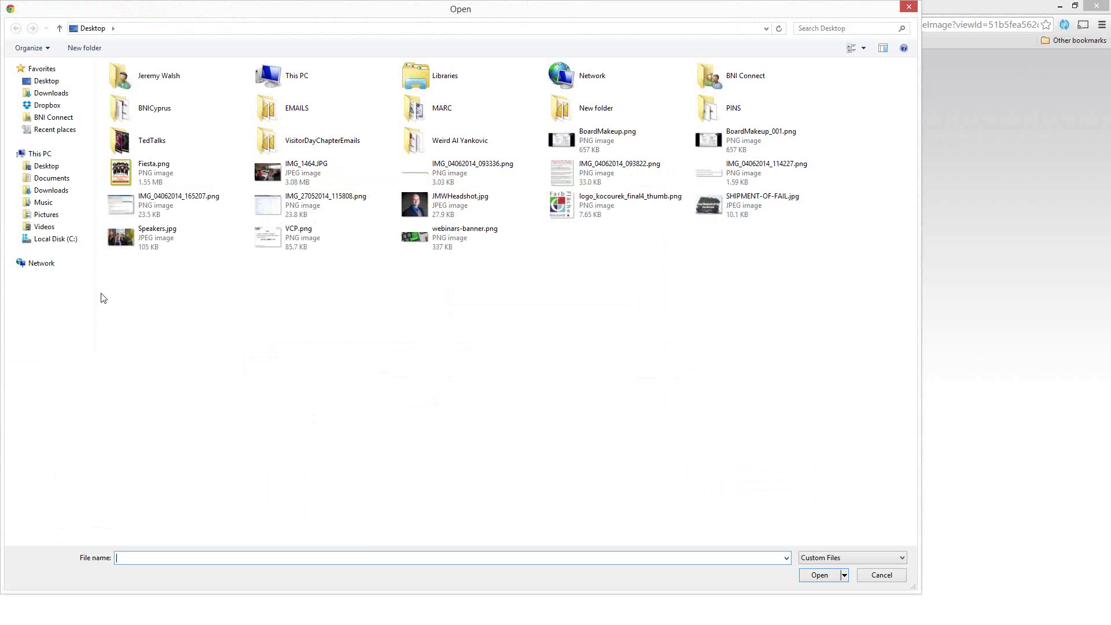
{"action": "left_click", "coordinate": [47, 104]}
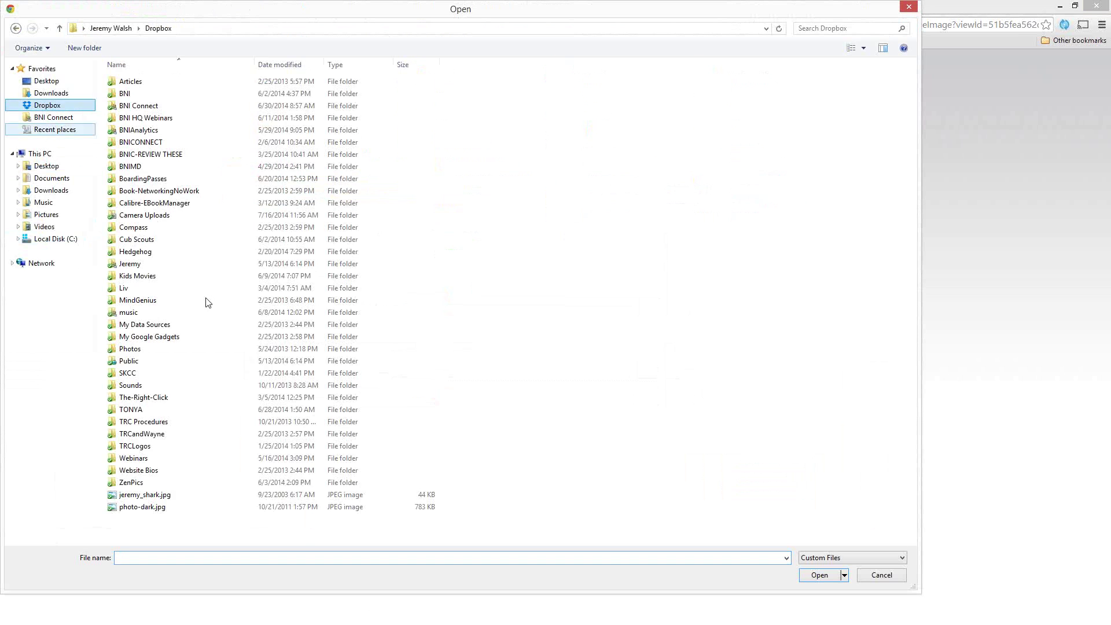
{"action": "double_click", "coordinate": [151, 443]}
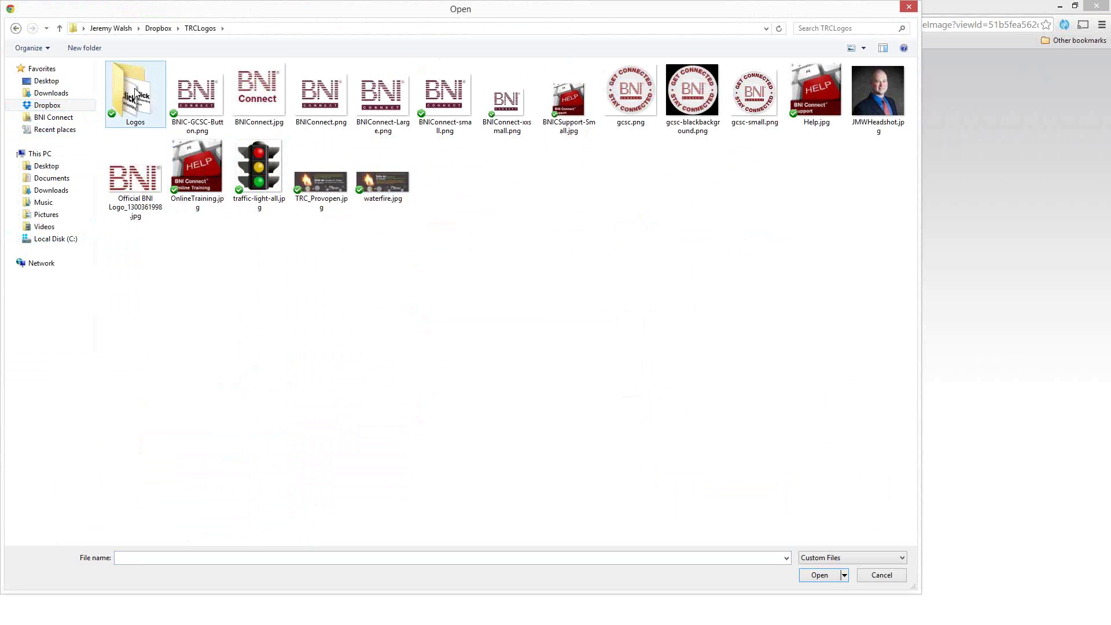
{"action": "double_click", "coordinate": [133, 92]}
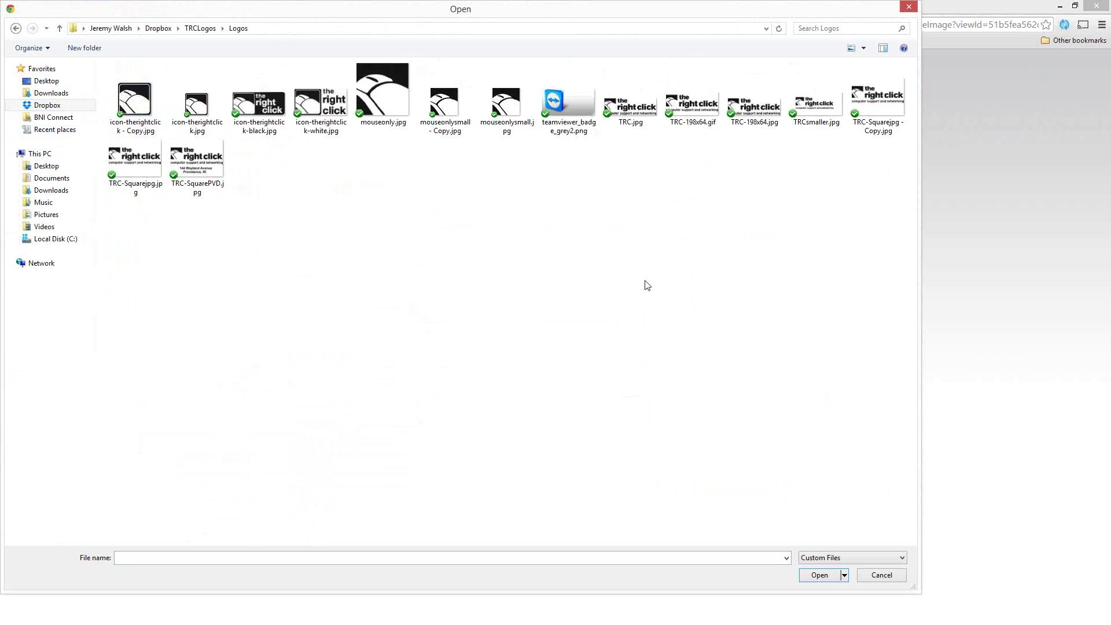
{"action": "double_click", "coordinate": [258, 105]}
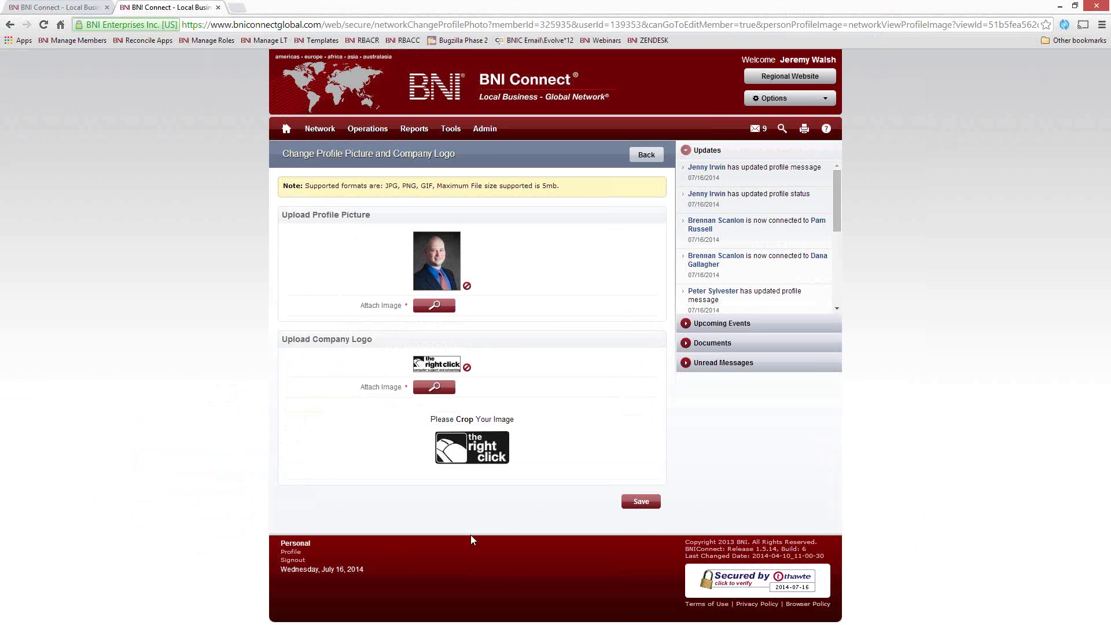
{"action": "left_click", "coordinate": [641, 502]}
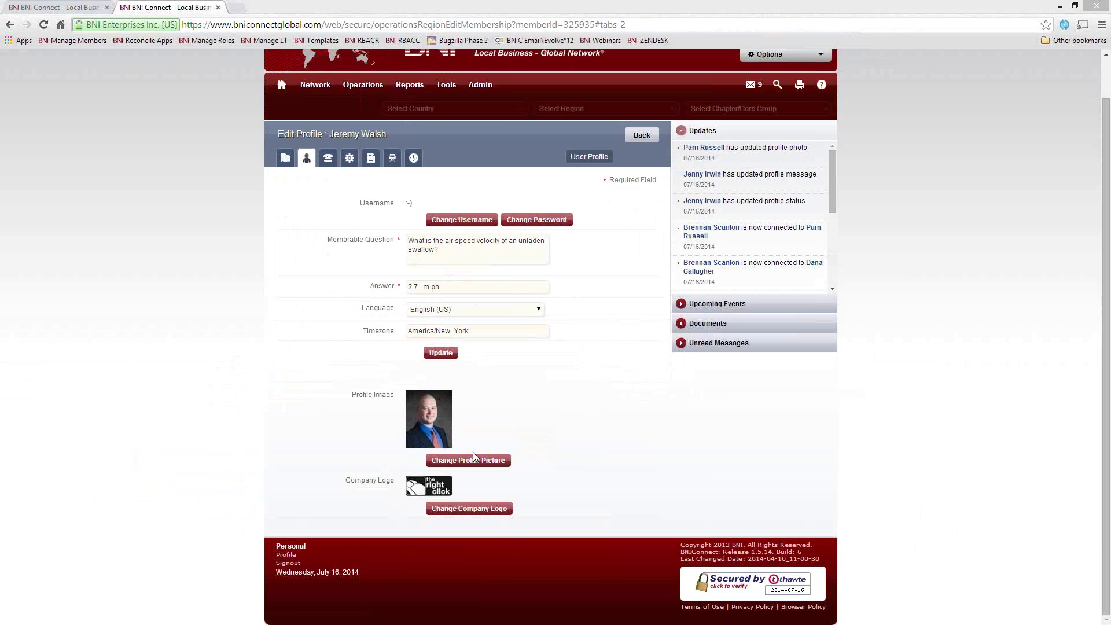
Go to Contact Details and review the phone, social networking, address and billing fields.
{"action": "left_click", "coordinate": [331, 164]}
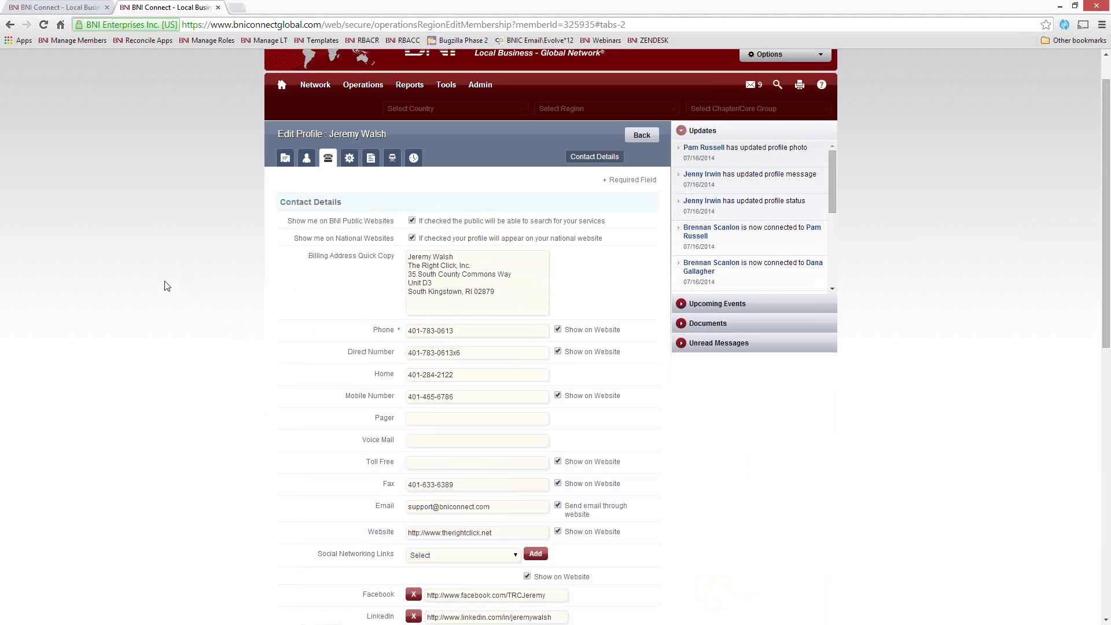
{"action": "scroll", "coordinate": [149, 267], "scroll_direction": "down", "scroll_amount": 3}
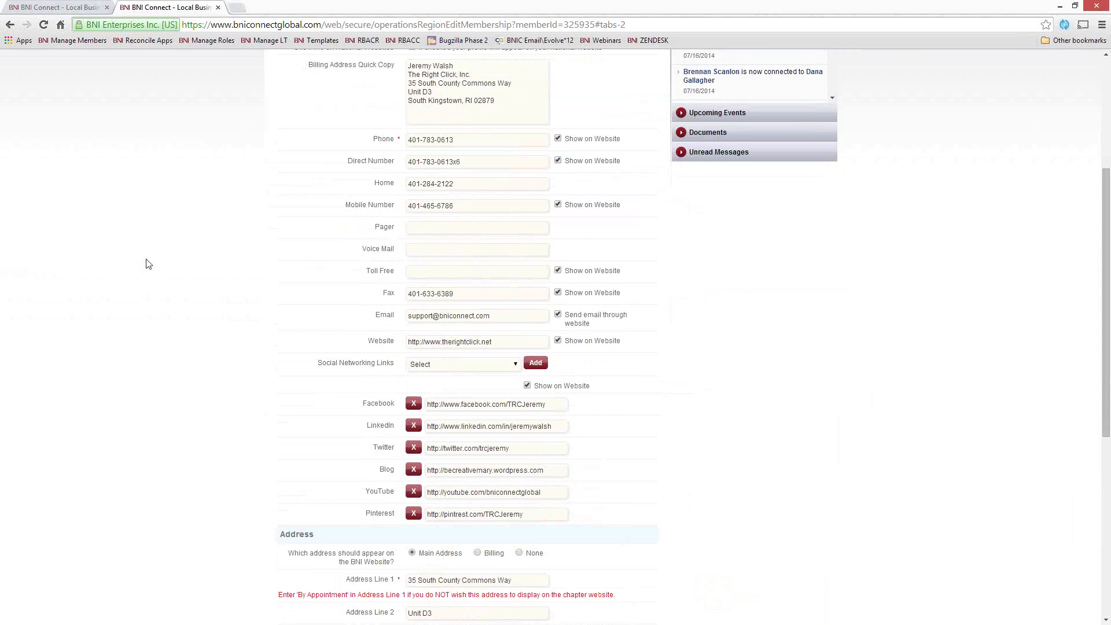
{"action": "scroll", "coordinate": [141, 243], "scroll_direction": "down", "scroll_amount": 1}
{"action": "scroll", "coordinate": [141, 229], "scroll_direction": "up", "scroll_amount": 3}
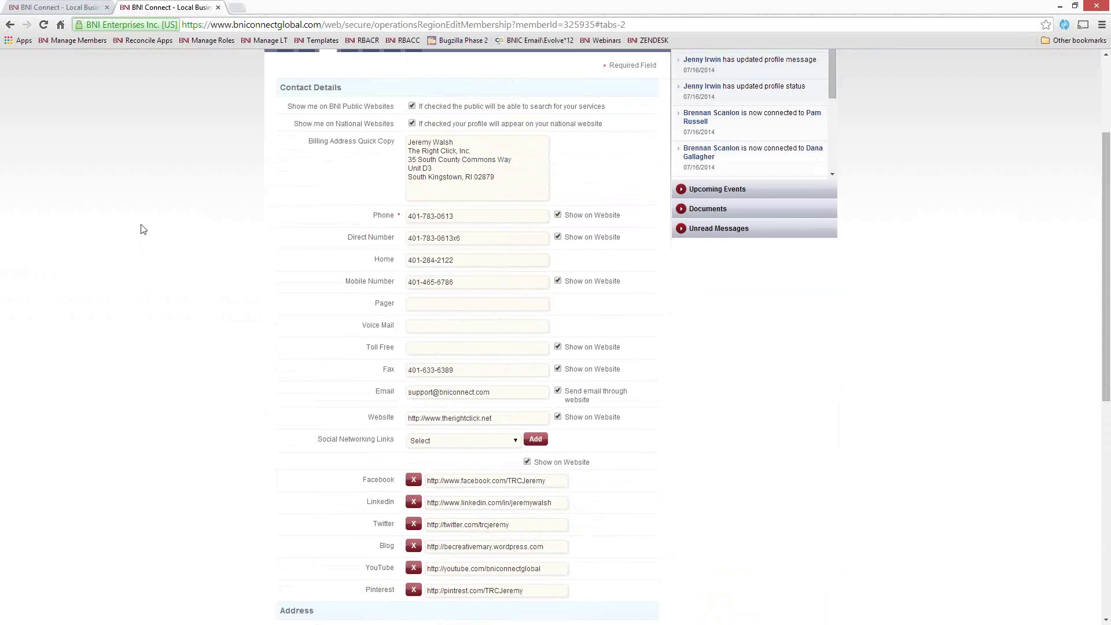
{"action": "scroll", "coordinate": [143, 222], "scroll_direction": "down", "scroll_amount": 1}
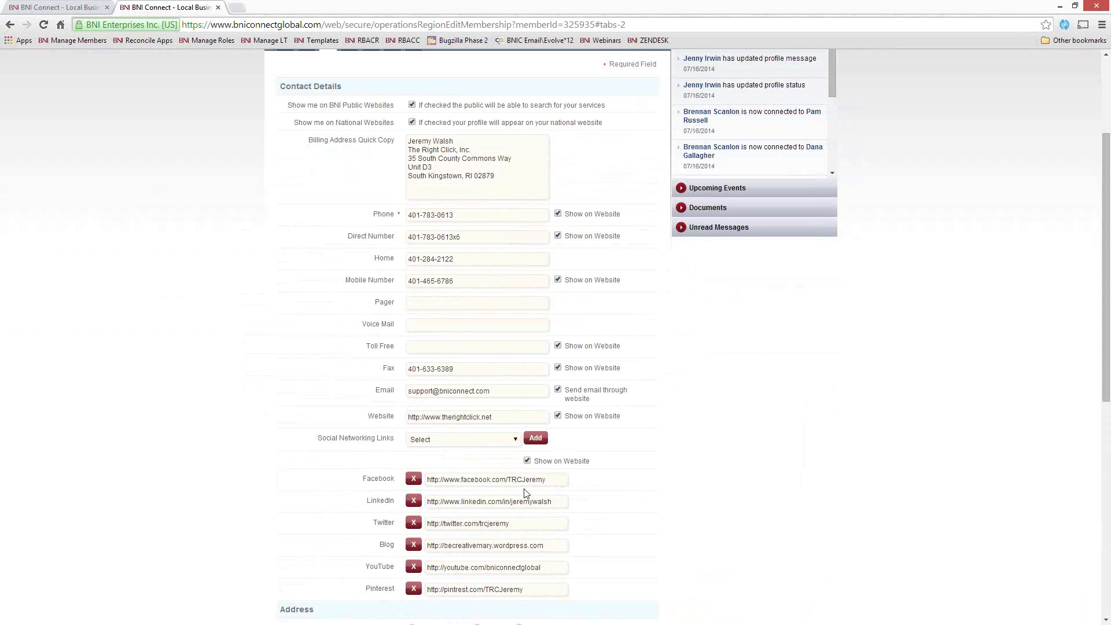
{"action": "scroll", "coordinate": [573, 459], "scroll_direction": "down", "scroll_amount": 2}
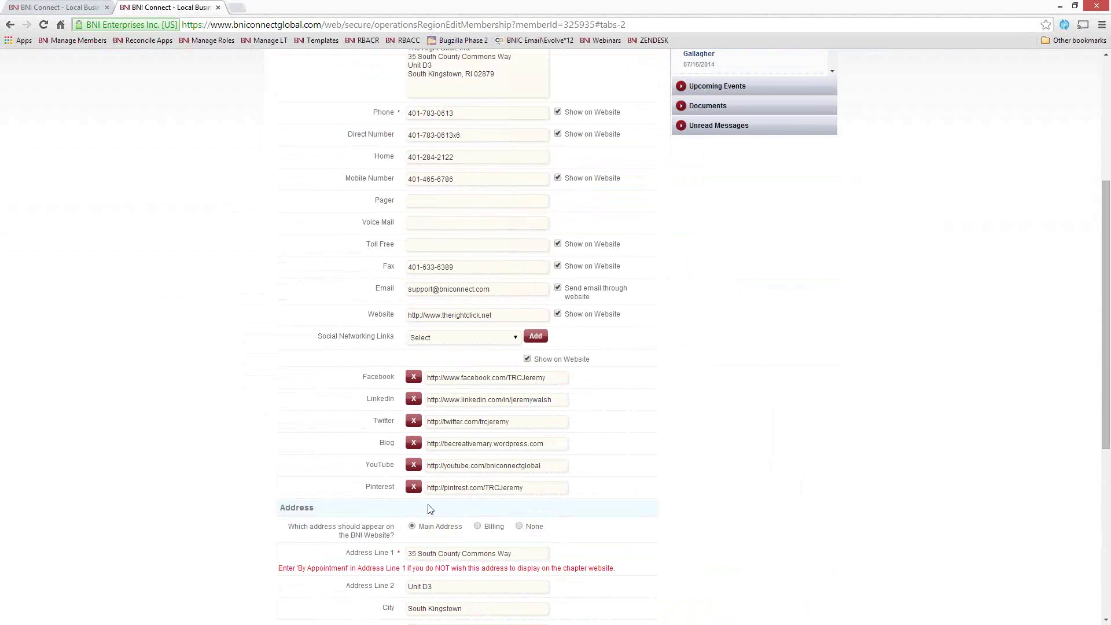
{"action": "scroll", "coordinate": [574, 496], "scroll_direction": "down", "scroll_amount": 4}
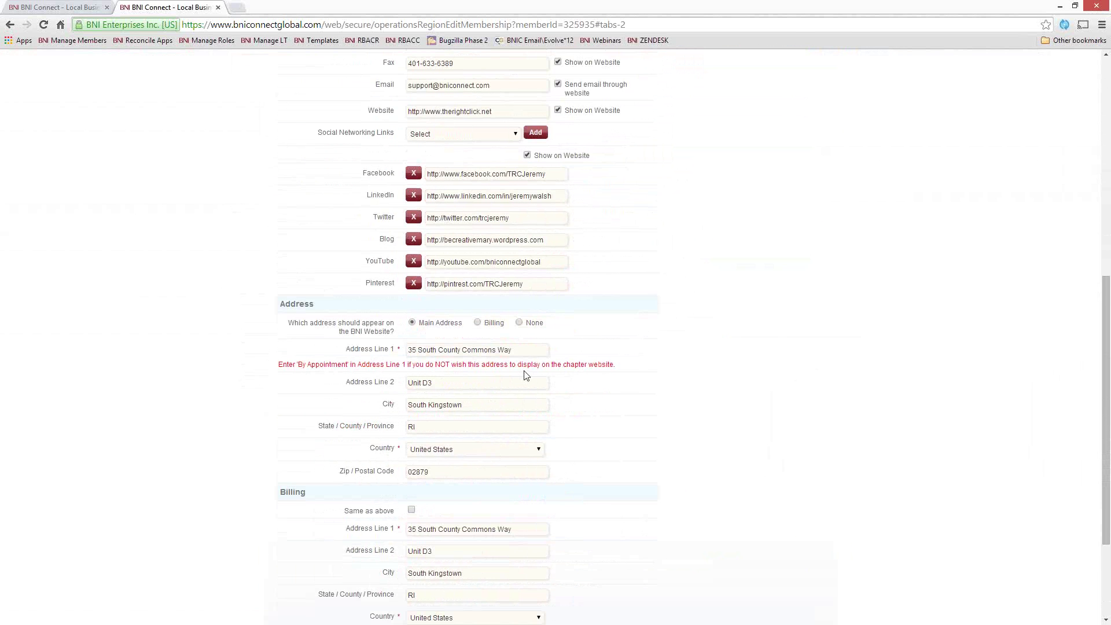
{"action": "scroll", "coordinate": [526, 376], "scroll_direction": "down", "scroll_amount": 3}
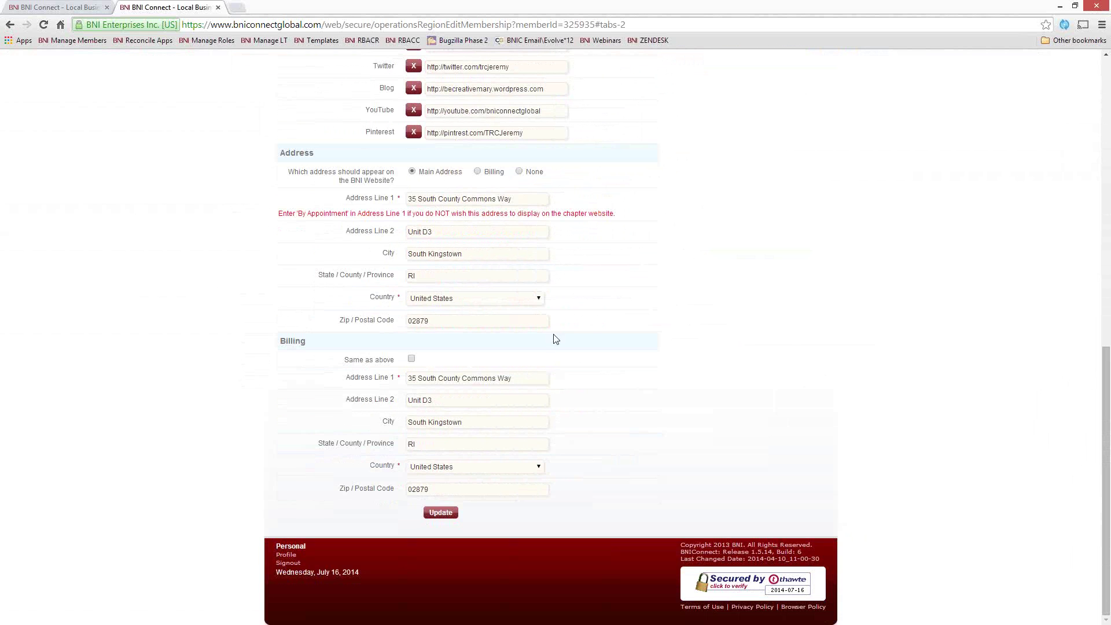
{"action": "scroll", "coordinate": [648, 370], "scroll_direction": "up", "scroll_amount": 8}
{"action": "scroll", "coordinate": [648, 371], "scroll_direction": "up", "scroll_amount": 2}
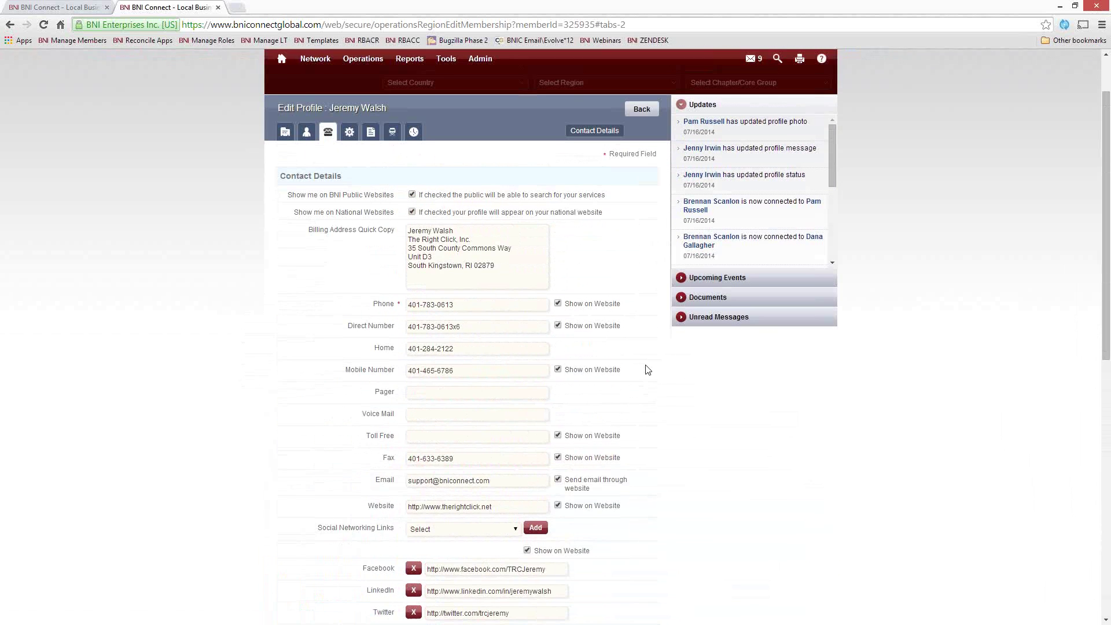
{"action": "scroll", "coordinate": [648, 370], "scroll_direction": "down", "scroll_amount": 1}
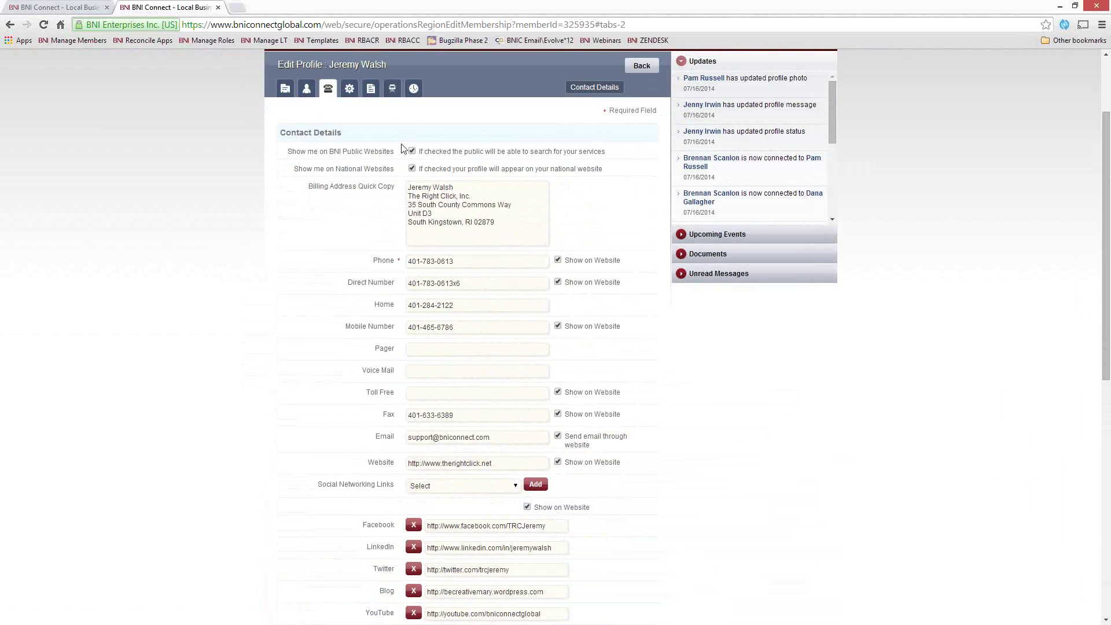
Load the bniri.com regional site in a new browser tab.
{"action": "left_click", "coordinate": [237, 8]}
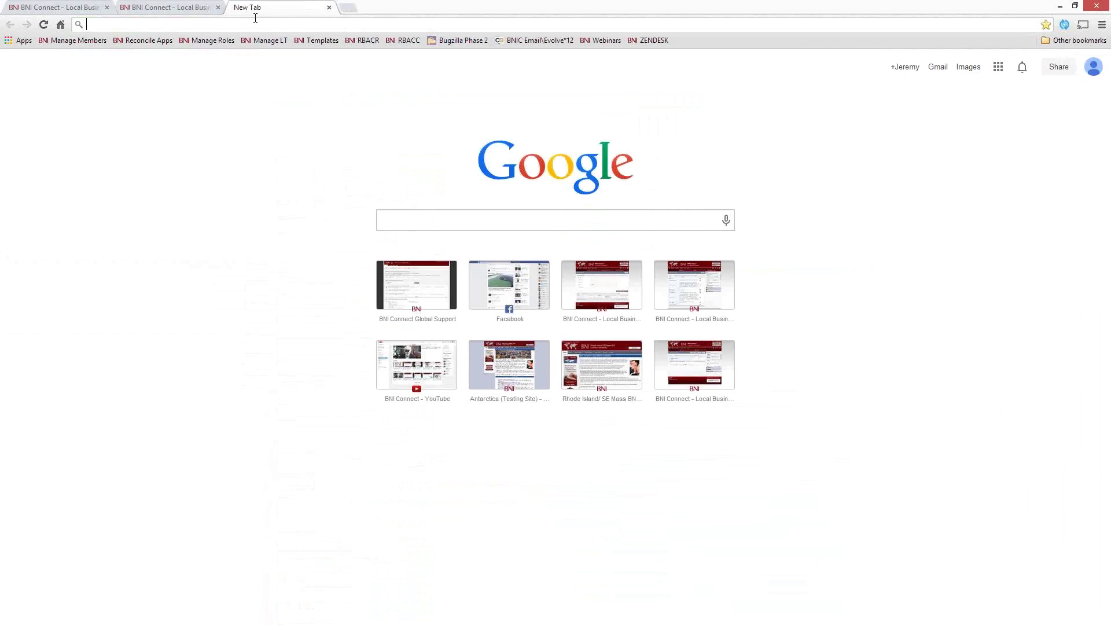
{"action": "type", "text": "bniri.com"}
{"action": "key", "text": "Return"}
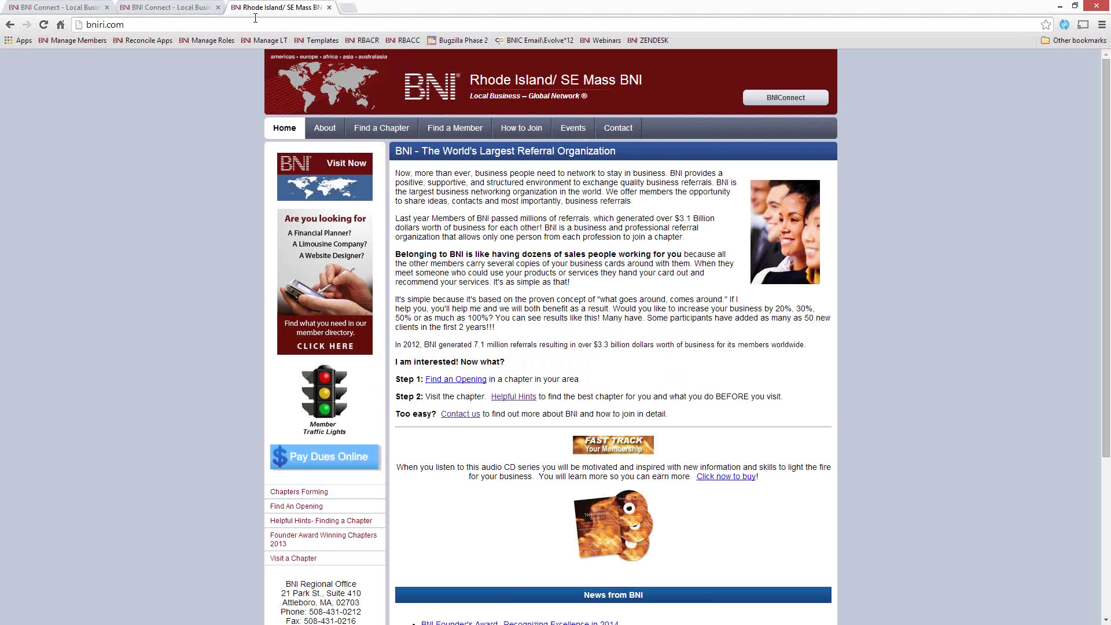
Search the site for the member by name, open his public details, then return to BNI Connect.
{"action": "left_click", "coordinate": [455, 129]}
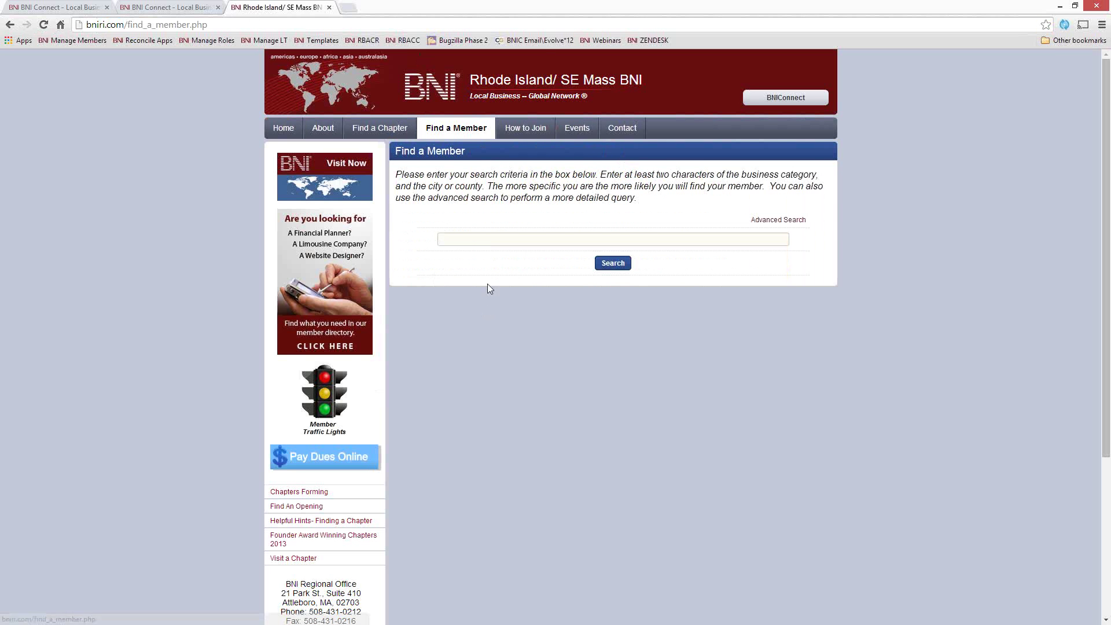
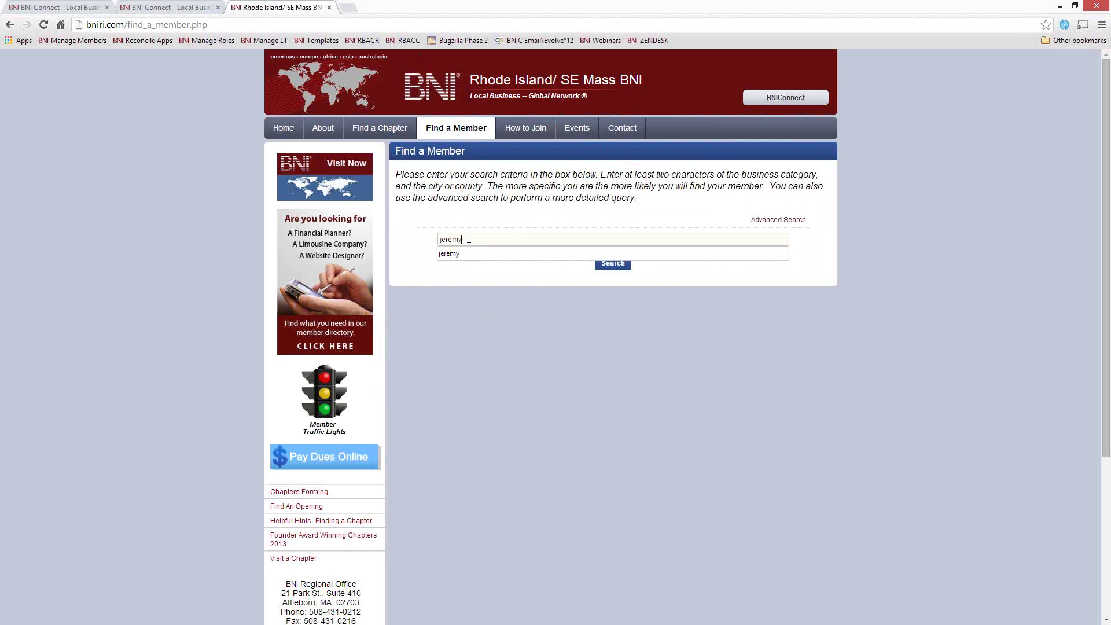
{"action": "key", "text": "Return"}
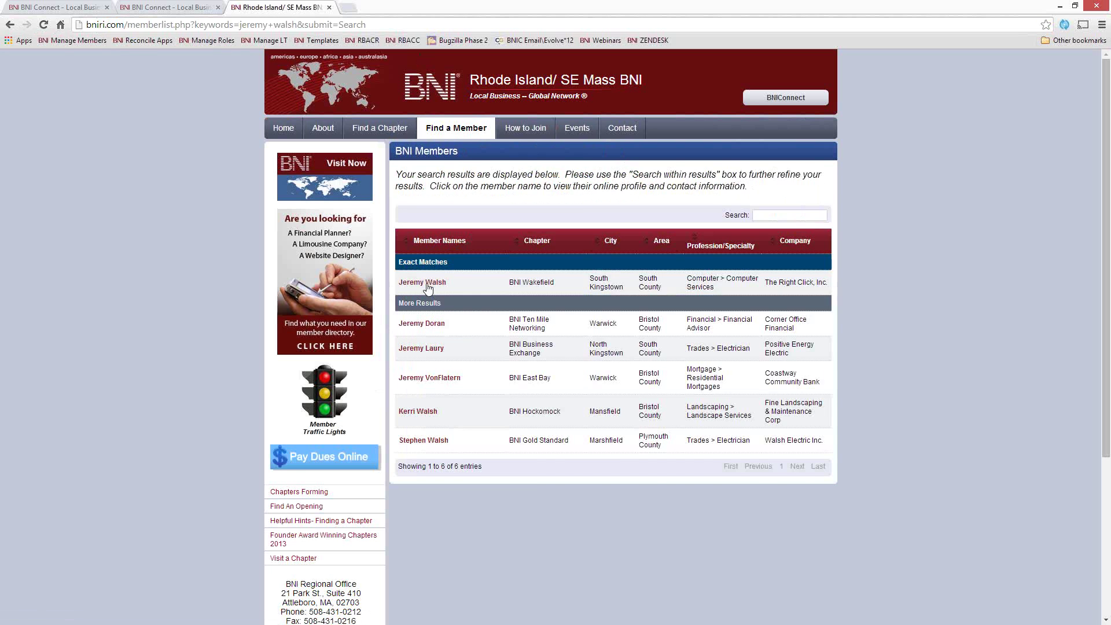
{"action": "left_click", "coordinate": [428, 283]}
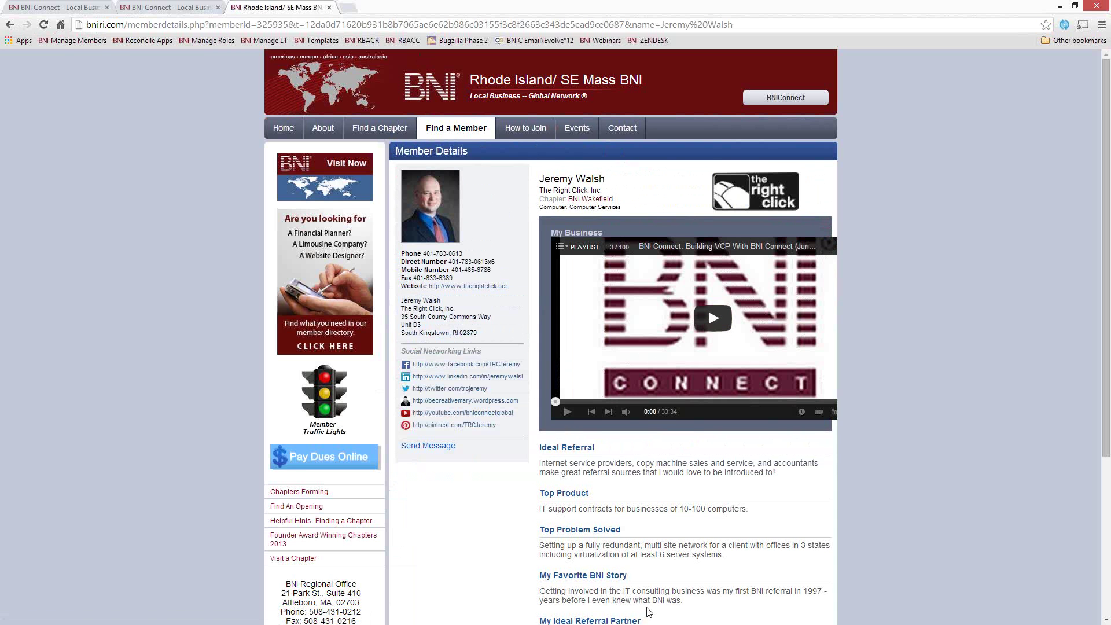
{"action": "left_click", "coordinate": [190, 11]}
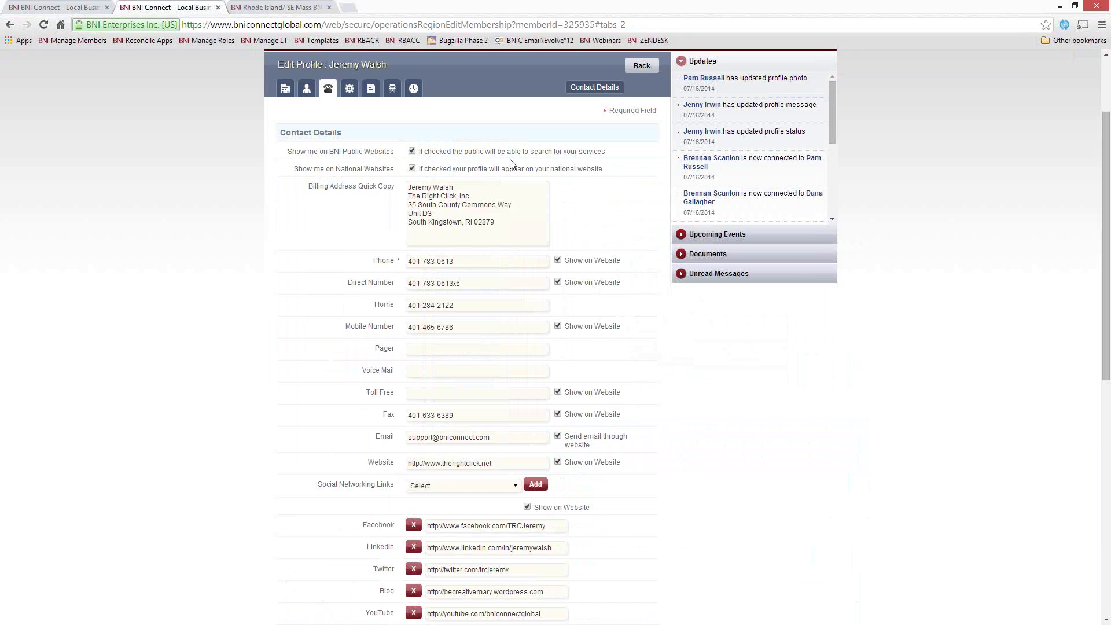
Recheck his public page, then turn off 'Show me on BNI Public Websites' and scroll toward Update.
{"action": "left_click", "coordinate": [287, 8]}
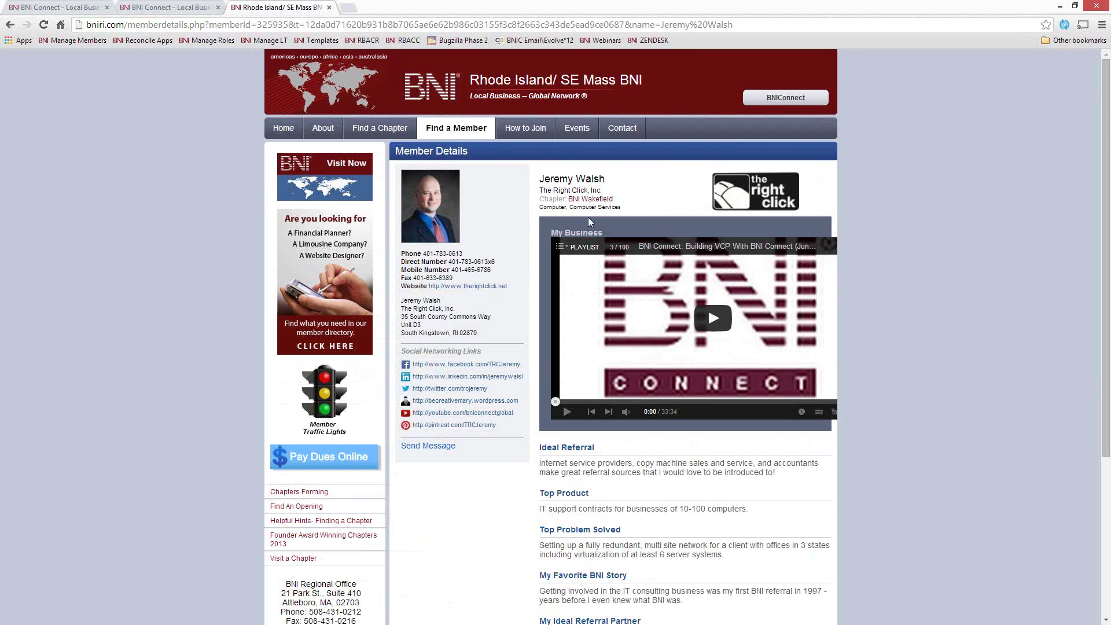
{"action": "left_click", "coordinate": [186, 11]}
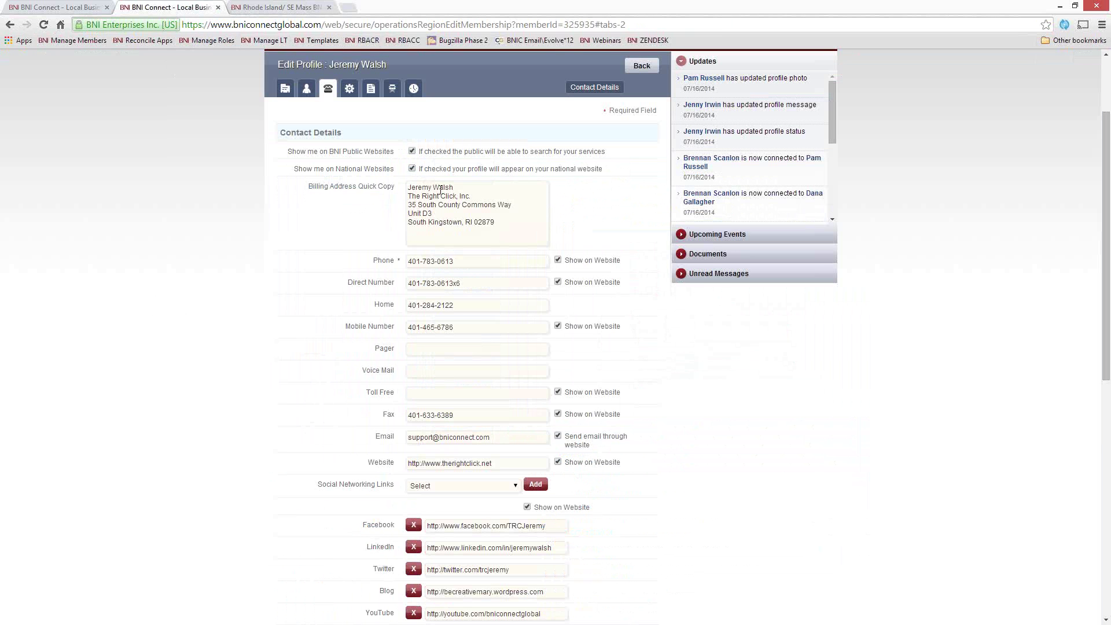
{"action": "left_click", "coordinate": [412, 153]}
{"action": "scroll", "coordinate": [226, 382], "scroll_direction": "down", "scroll_amount": 9}
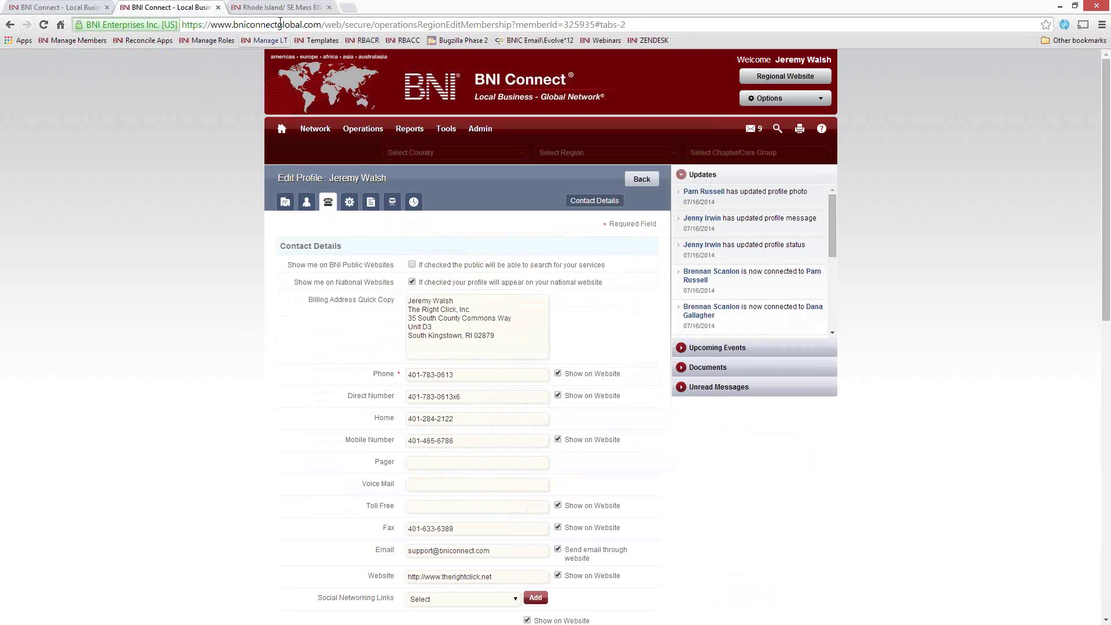
Re-run the public member search for the member's name, confirming no exact match appears, then go to chapter search.
{"action": "left_click", "coordinate": [280, 7]}
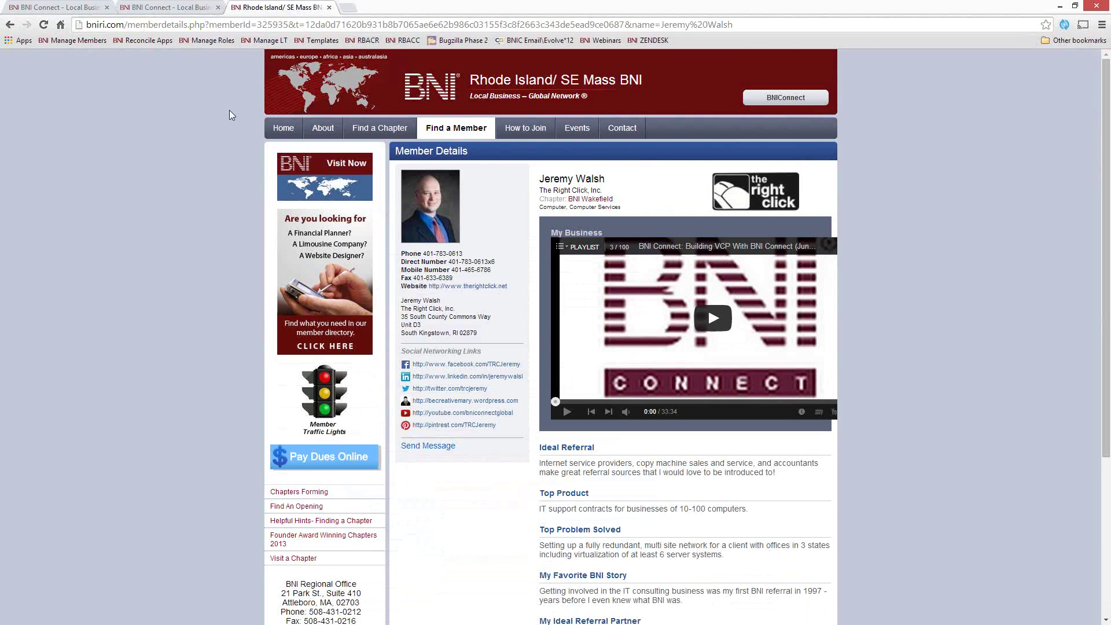
{"action": "left_click", "coordinate": [449, 128]}
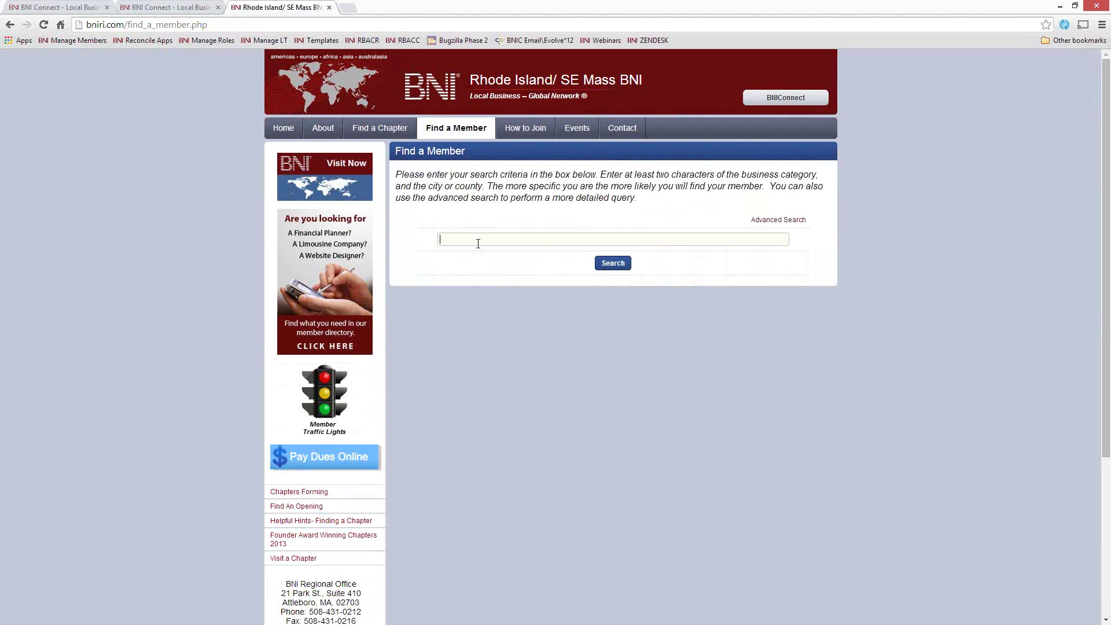
{"action": "left_click", "coordinate": [478, 243]}
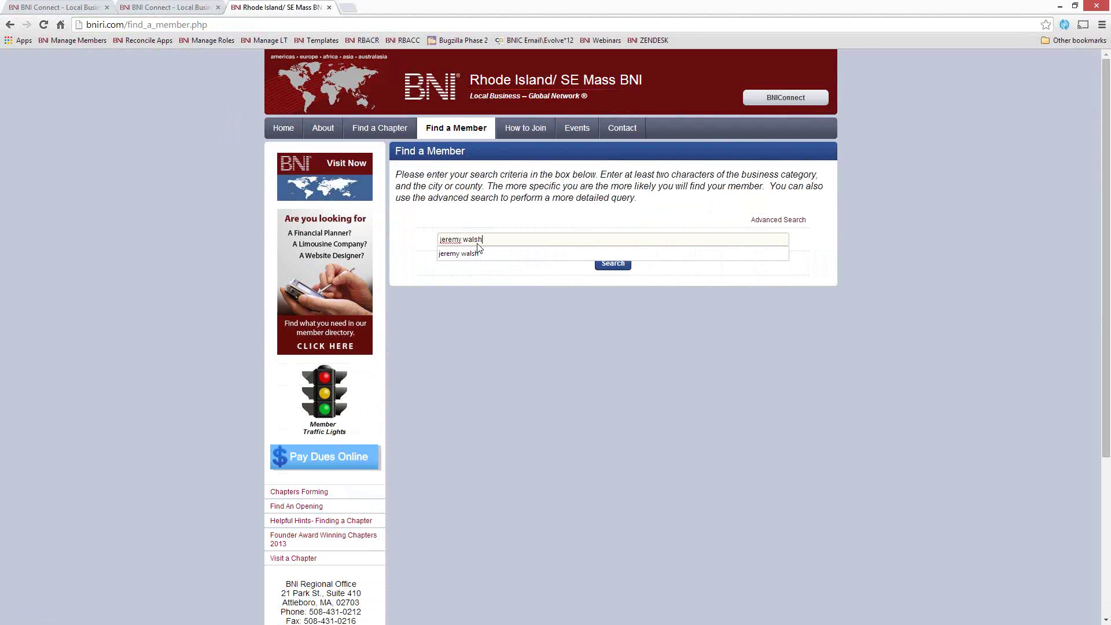
{"action": "key", "text": "Return"}
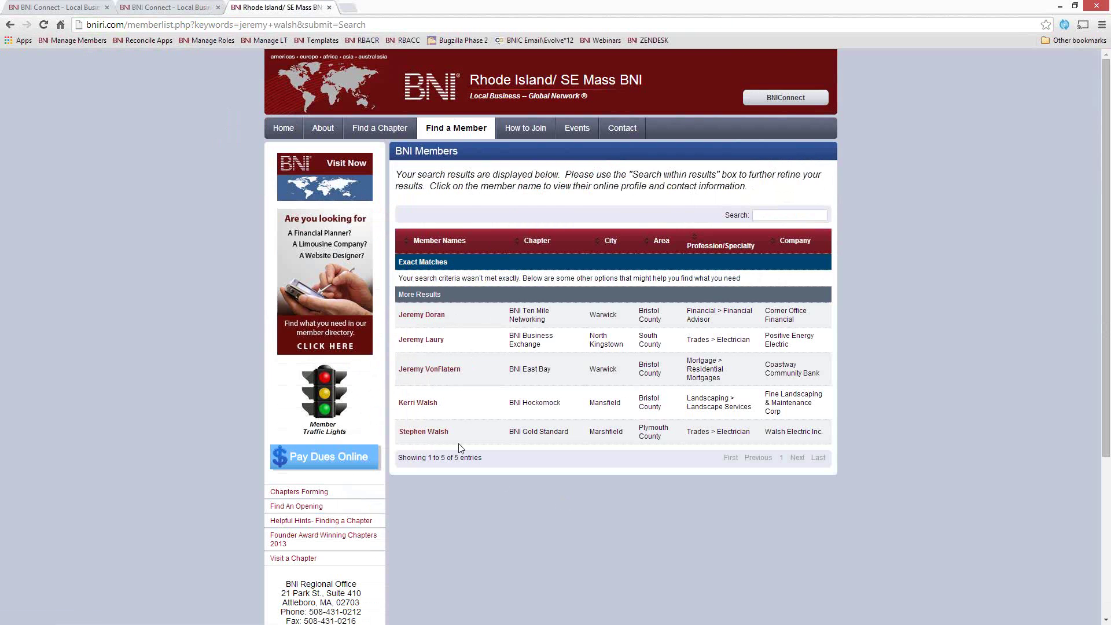
{"action": "left_click", "coordinate": [377, 128]}
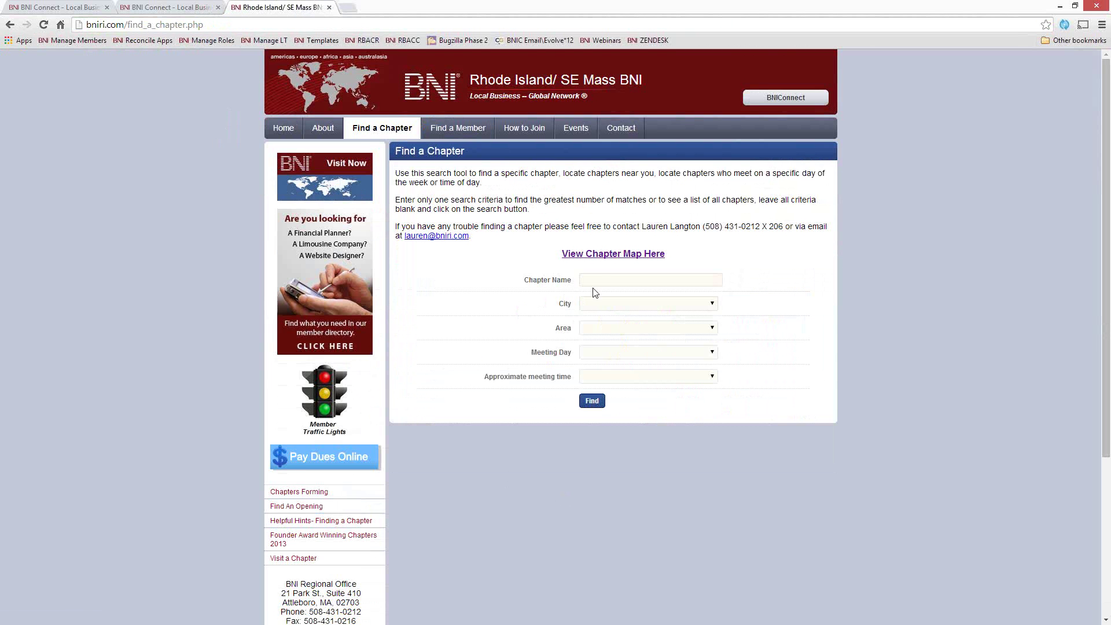
Search chapters for 'wake' and open BNI Wakefield's details, scrolling its member table.
{"action": "type", "text": "wake"}
{"action": "left_click", "coordinate": [591, 400]}
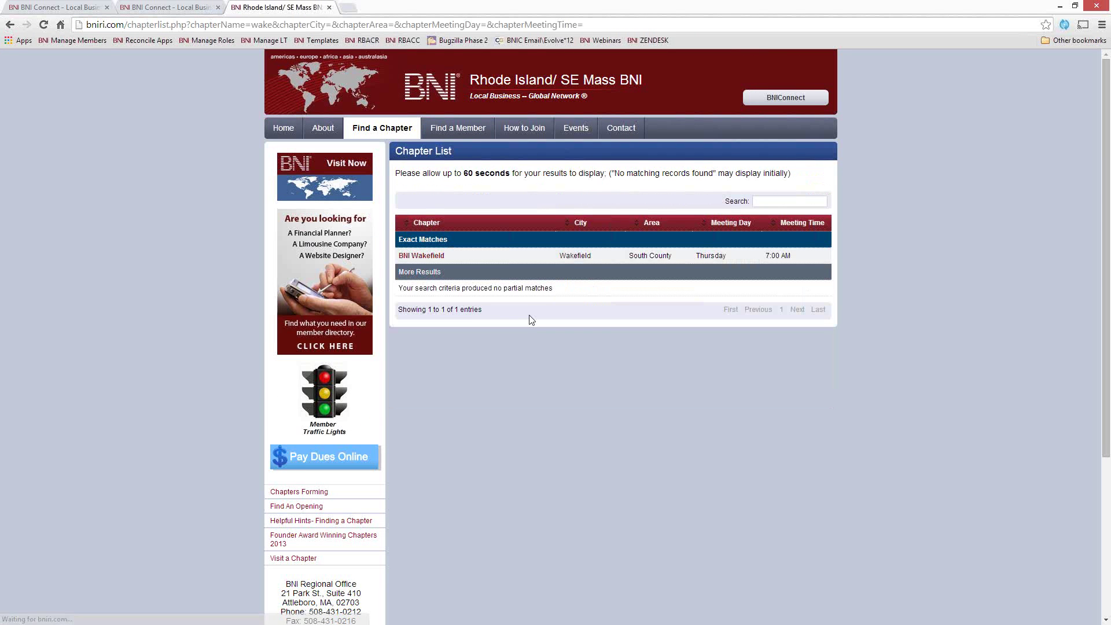
{"action": "left_click", "coordinate": [426, 258]}
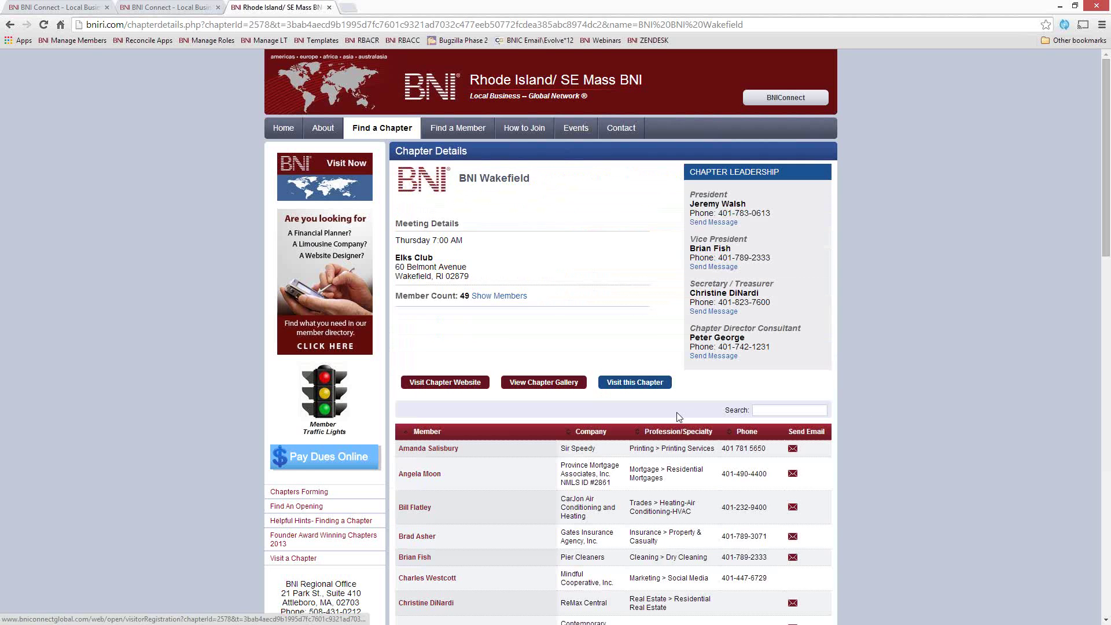
{"action": "scroll", "coordinate": [598, 409], "scroll_direction": "down", "scroll_amount": 7}
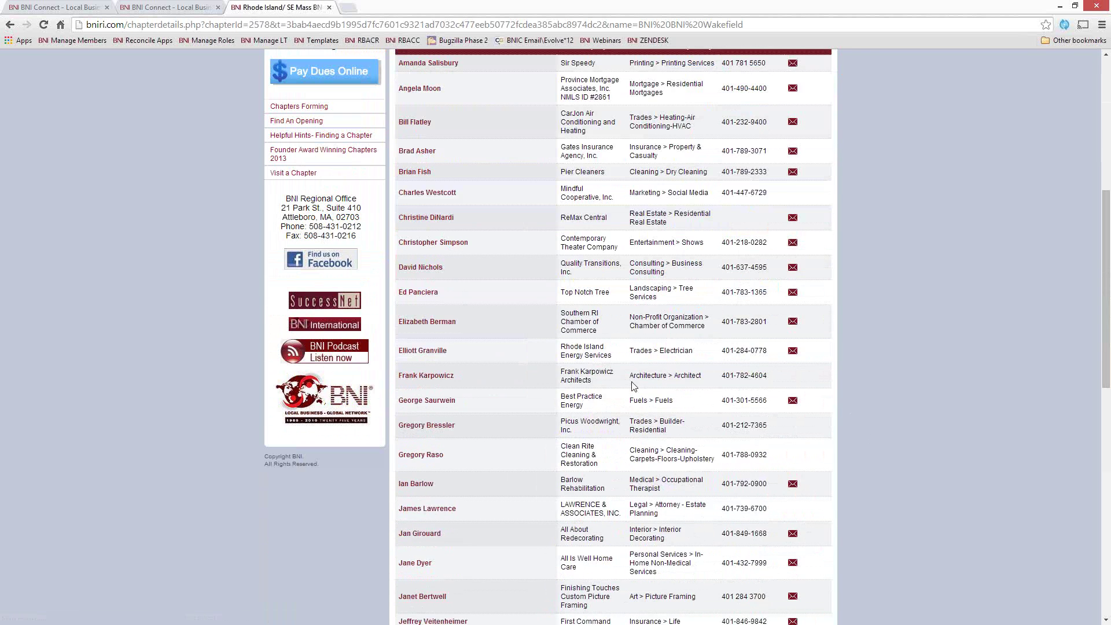
{"action": "scroll", "coordinate": [437, 283], "scroll_direction": "down", "scroll_amount": 3}
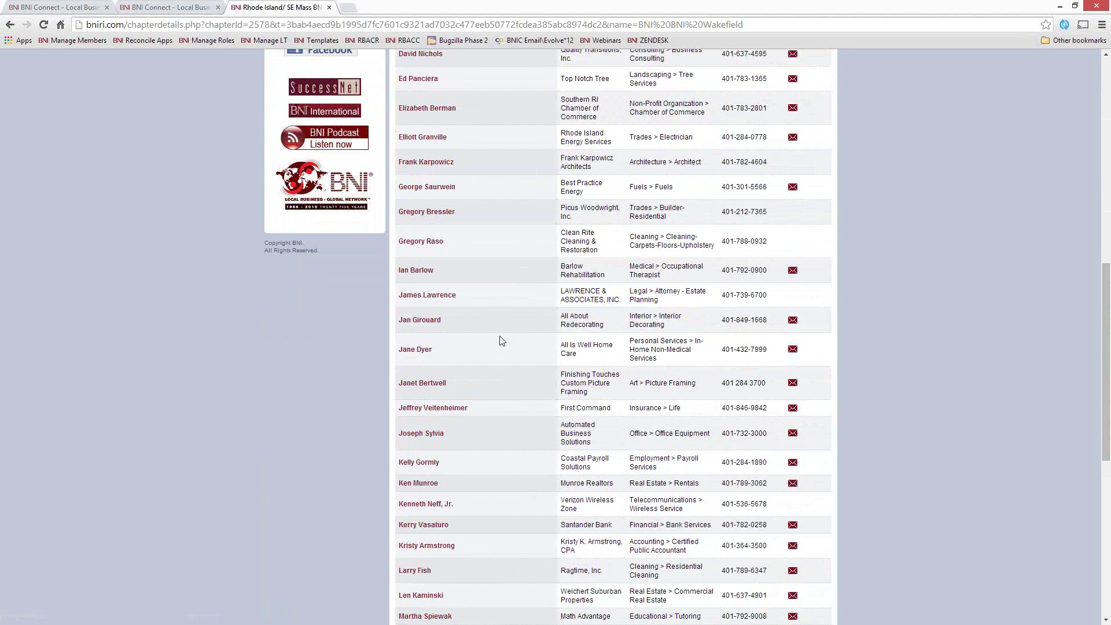
{"action": "scroll", "coordinate": [481, 347], "scroll_direction": "down", "scroll_amount": 3}
{"action": "scroll", "coordinate": [449, 486], "scroll_direction": "up", "scroll_amount": 13}
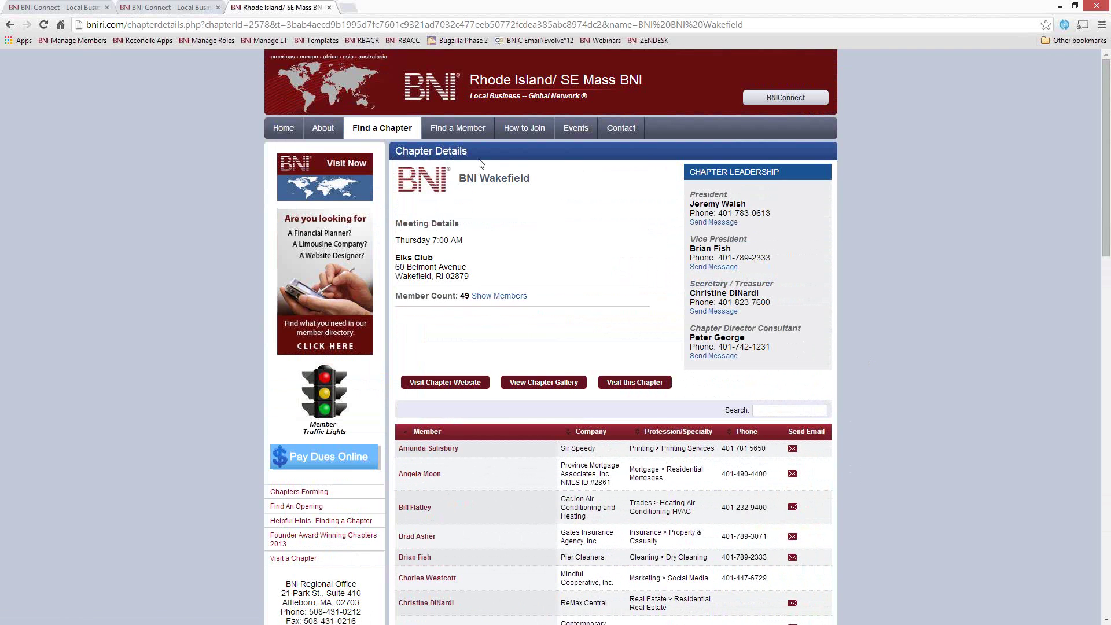
Compare BNI Wakefield's member count of 49 against the 48 members listed, then return to BNI Connect.
{"action": "left_click", "coordinate": [181, 6]}
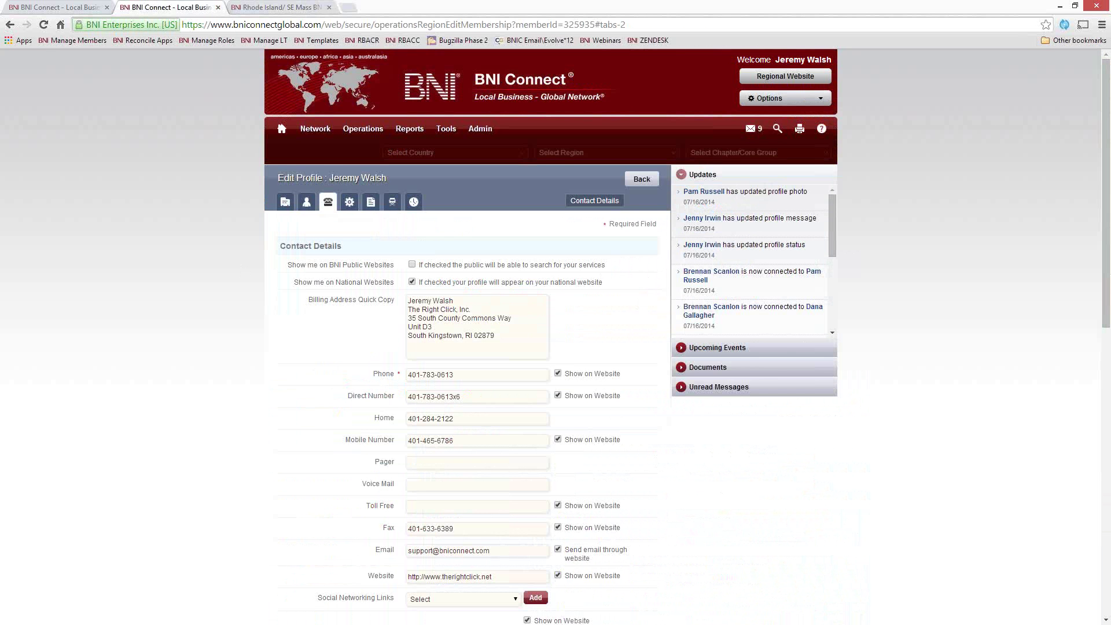
{"action": "left_click", "coordinate": [277, 7]}
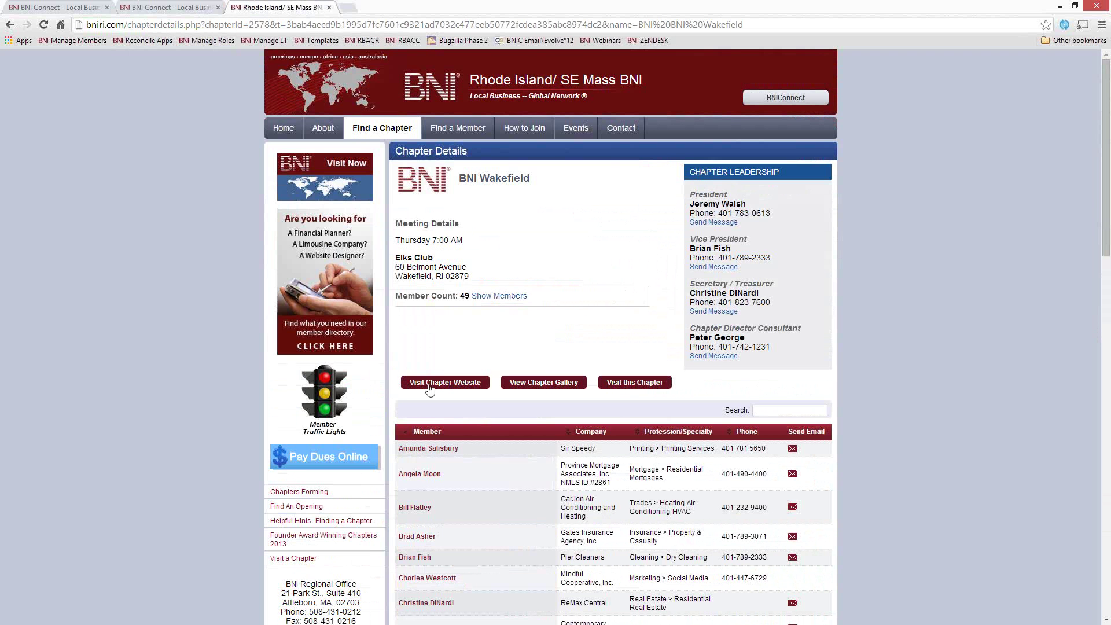
{"action": "left_click_drag", "start_coordinate": [426, 296], "coordinate": [470, 296]}
{"action": "scroll", "coordinate": [434, 378], "scroll_direction": "down", "scroll_amount": 17}
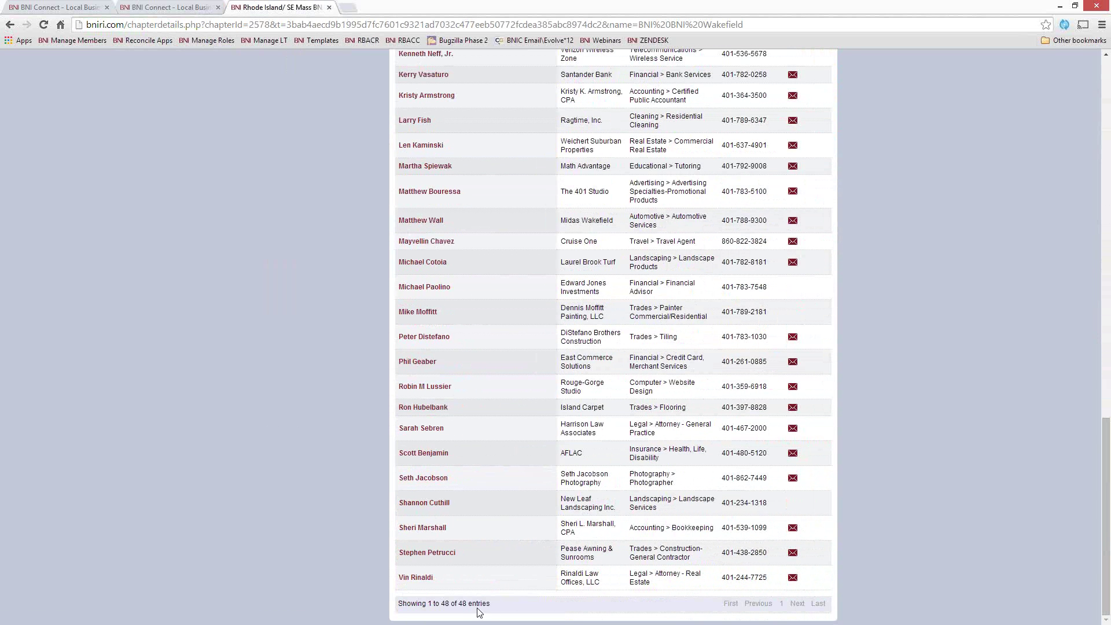
{"action": "left_click_drag", "start_coordinate": [483, 604], "coordinate": [399, 604]}
{"action": "scroll", "coordinate": [478, 471], "scroll_direction": "up", "scroll_amount": 8}
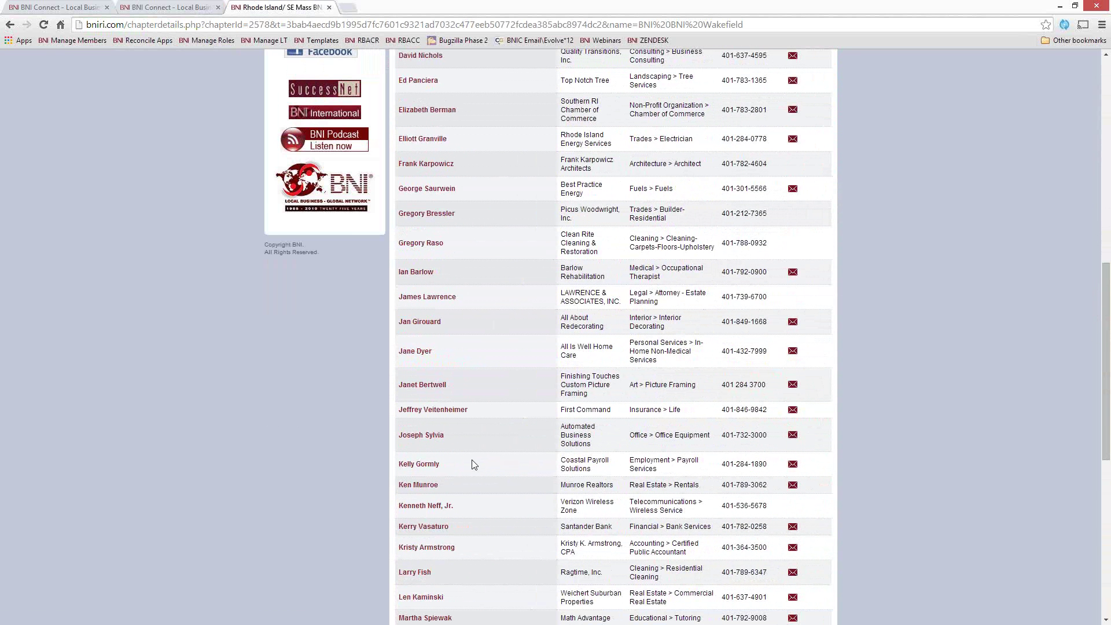
{"action": "scroll", "coordinate": [475, 464], "scroll_direction": "down", "scroll_amount": 7}
{"action": "scroll", "coordinate": [476, 465], "scroll_direction": "up", "scroll_amount": 20}
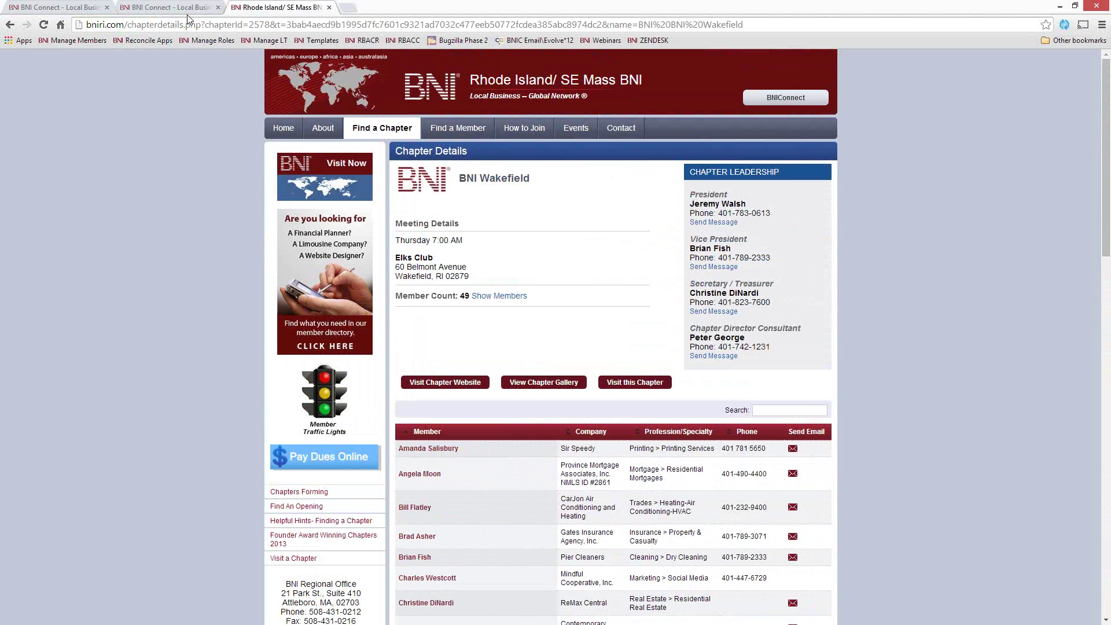
{"action": "left_click", "coordinate": [182, 9]}
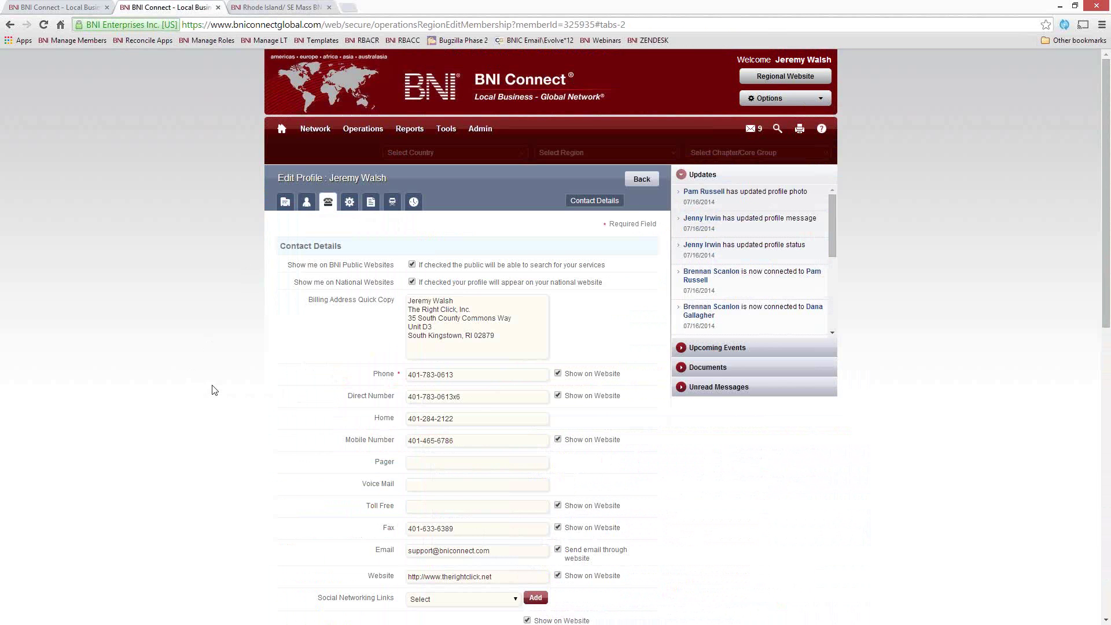
Review the contact, address and billing details, hiding the Mobile Number from the website, then return to the BNI Wakefield page.
{"action": "scroll", "coordinate": [226, 388], "scroll_direction": "down", "scroll_amount": 11}
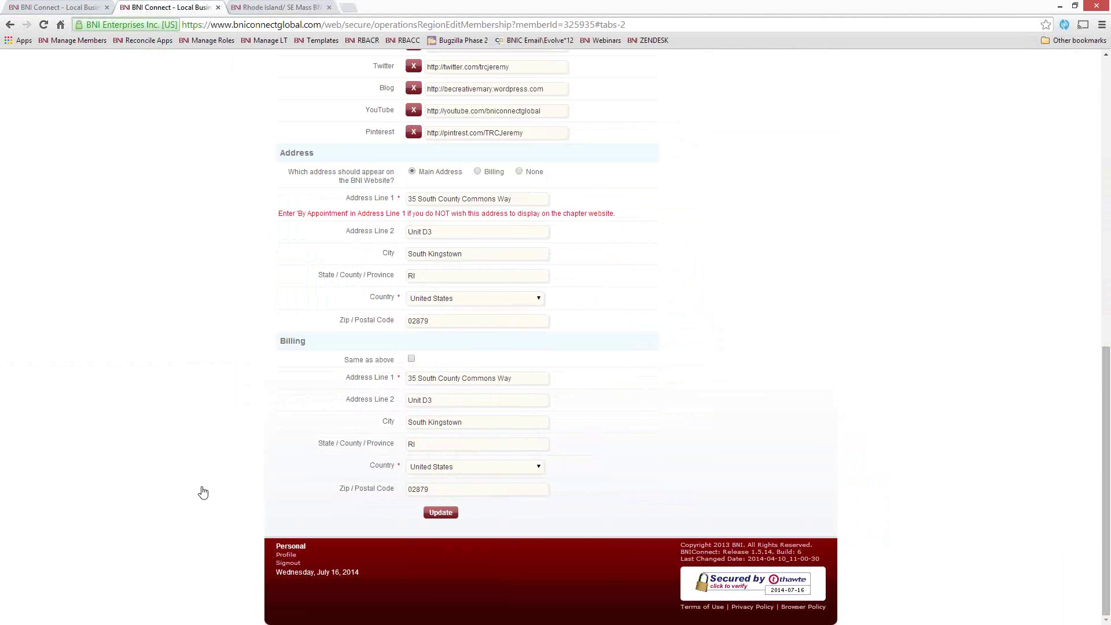
{"action": "scroll", "coordinate": [196, 490], "scroll_direction": "up", "scroll_amount": 11}
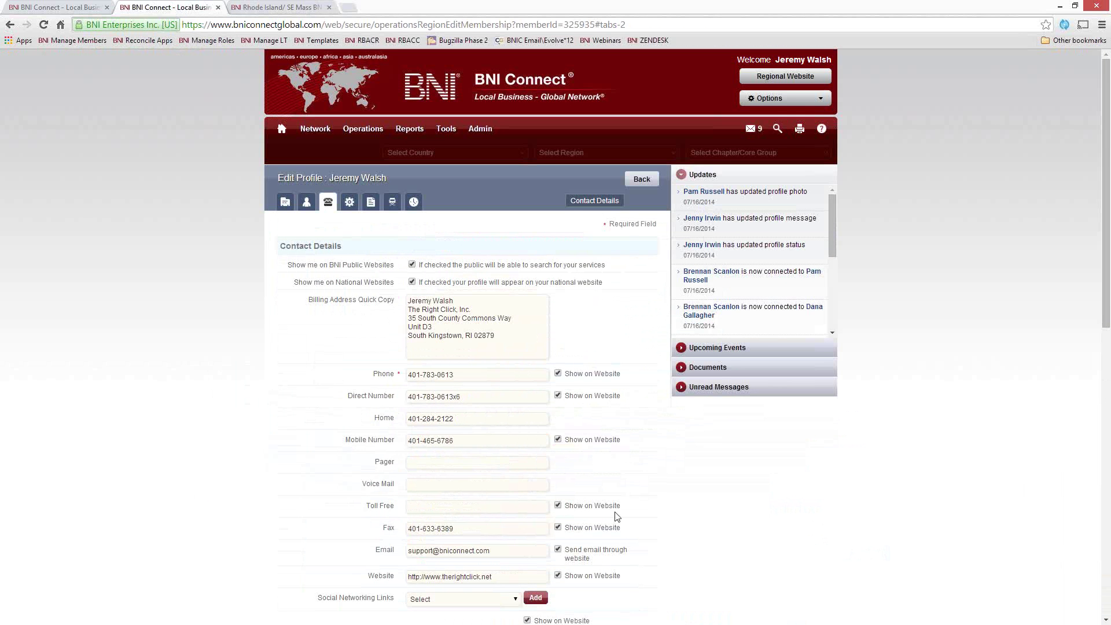
{"action": "scroll", "coordinate": [589, 236], "scroll_direction": "down", "scroll_amount": 3}
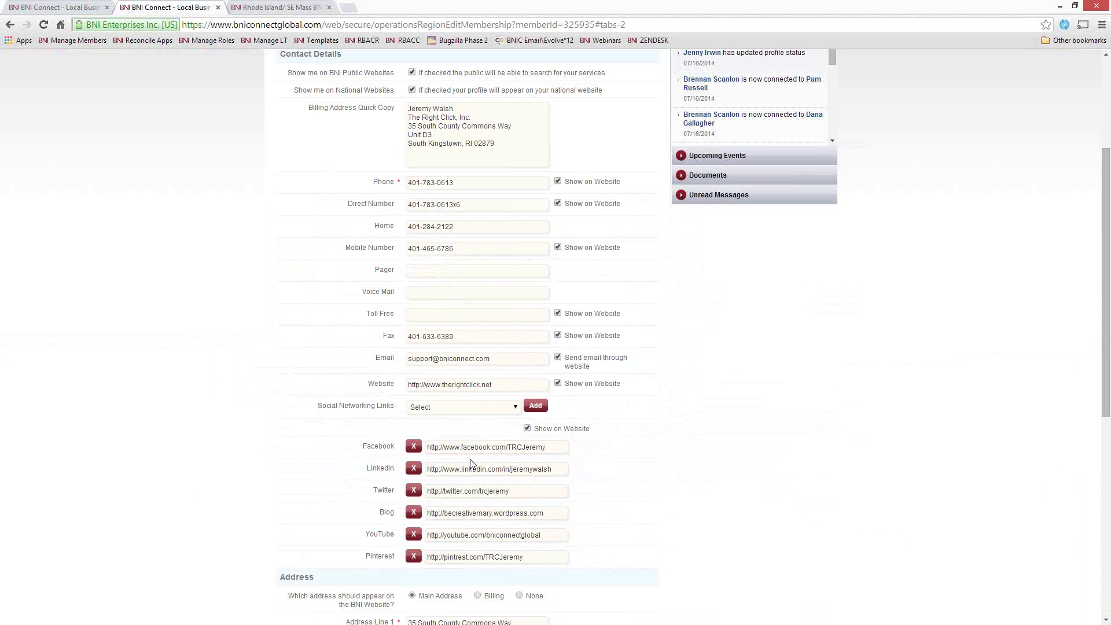
{"action": "scroll", "coordinate": [625, 495], "scroll_direction": "down", "scroll_amount": 3}
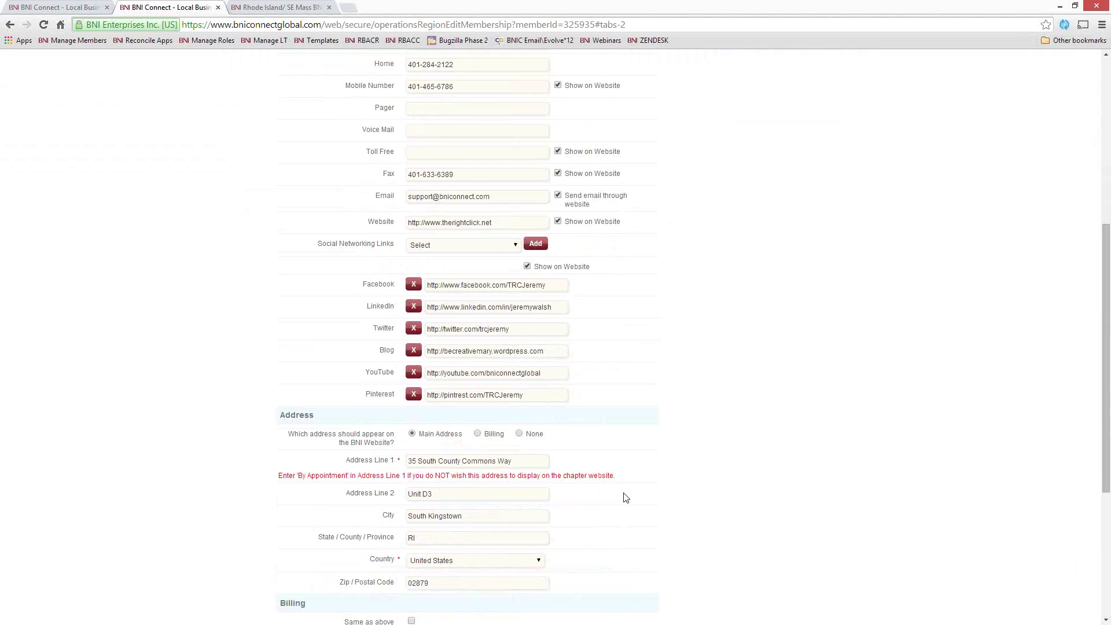
{"action": "scroll", "coordinate": [625, 497], "scroll_direction": "up", "scroll_amount": 4}
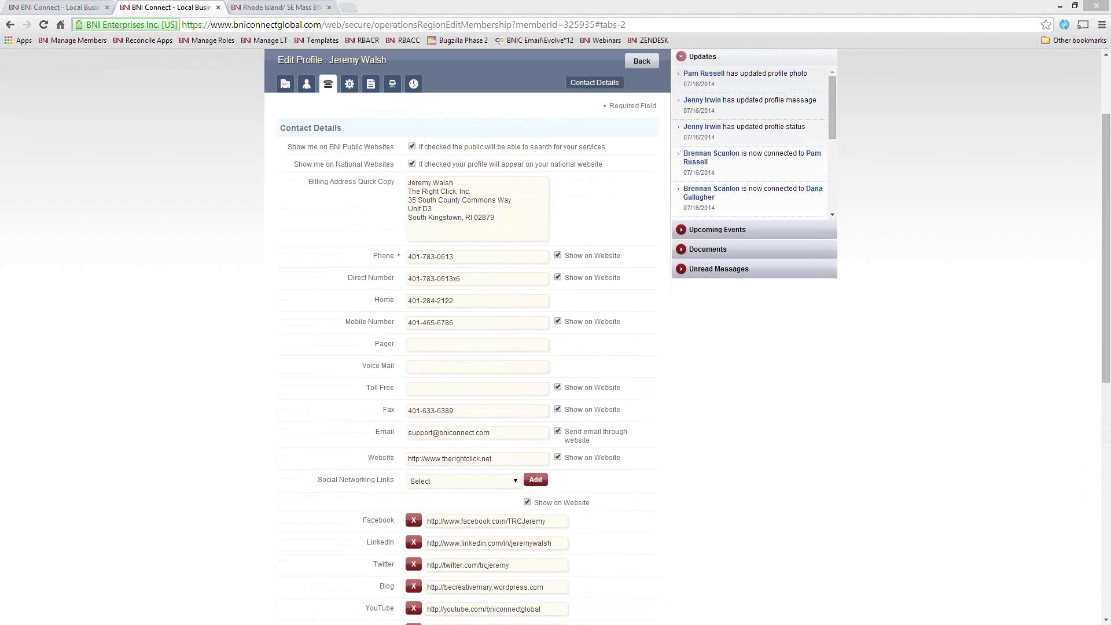
{"action": "left_click", "coordinate": [558, 322]}
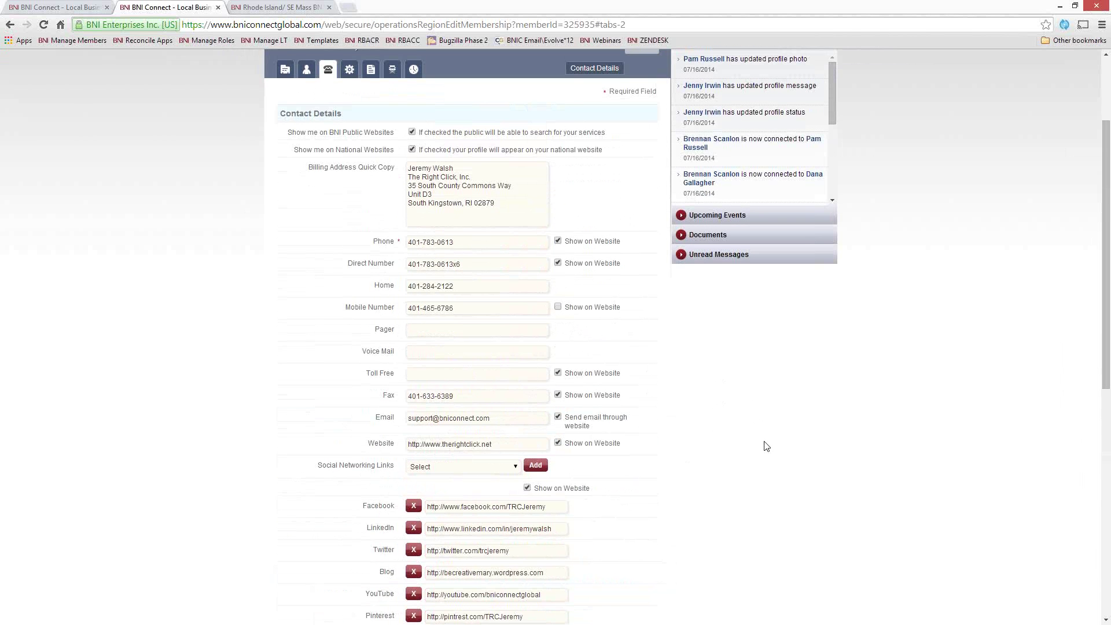
{"action": "scroll", "coordinate": [758, 441], "scroll_direction": "down", "scroll_amount": 4}
{"action": "scroll", "coordinate": [688, 483], "scroll_direction": "down", "scroll_amount": 5}
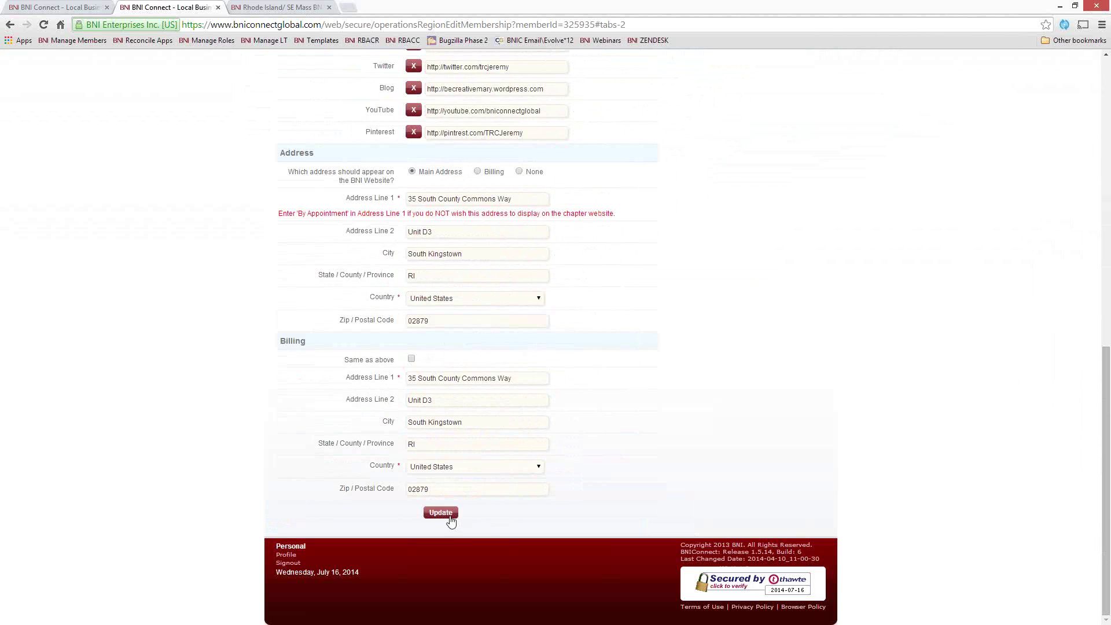
{"action": "left_click", "coordinate": [272, 8]}
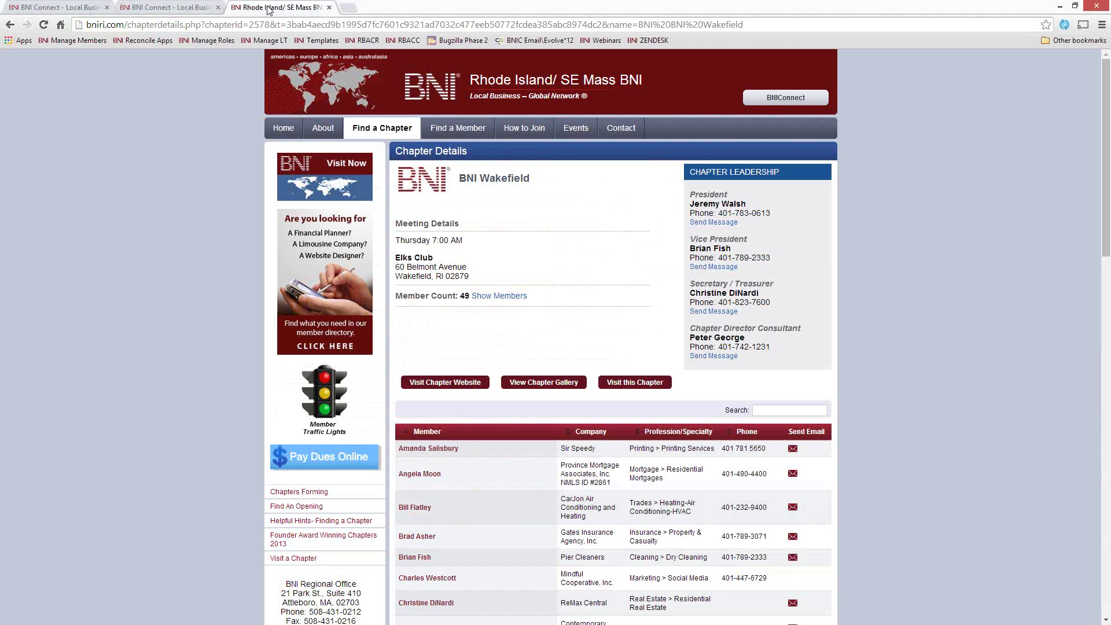
Find the member via the name autocomplete on the regional site and open a Send a Message form to them.
{"action": "left_click", "coordinate": [458, 128]}
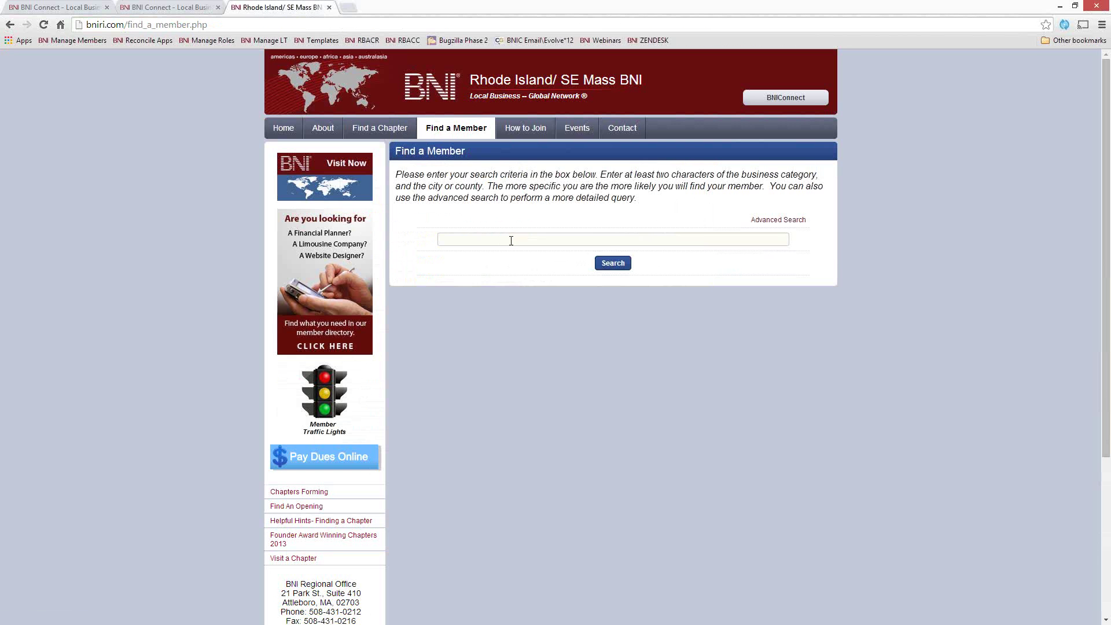
{"action": "type", "text": "jeremy"}
{"action": "key", "text": "Down"}
{"action": "key", "text": "Down"}
{"action": "key", "text": "Return"}
{"action": "left_click", "coordinate": [608, 263]}
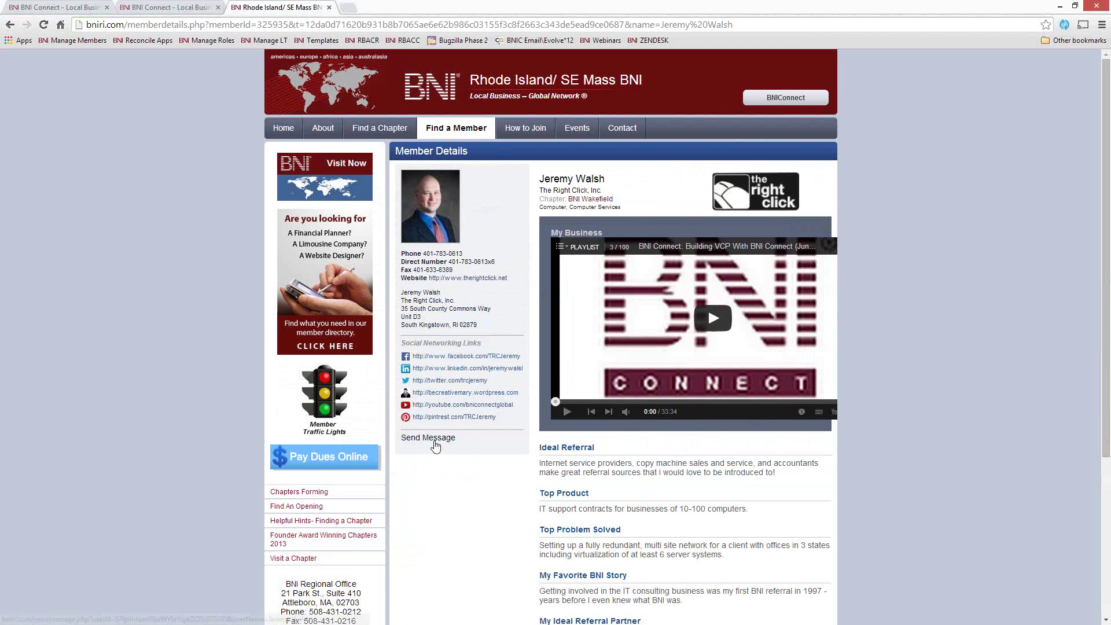
{"action": "left_click", "coordinate": [434, 438]}
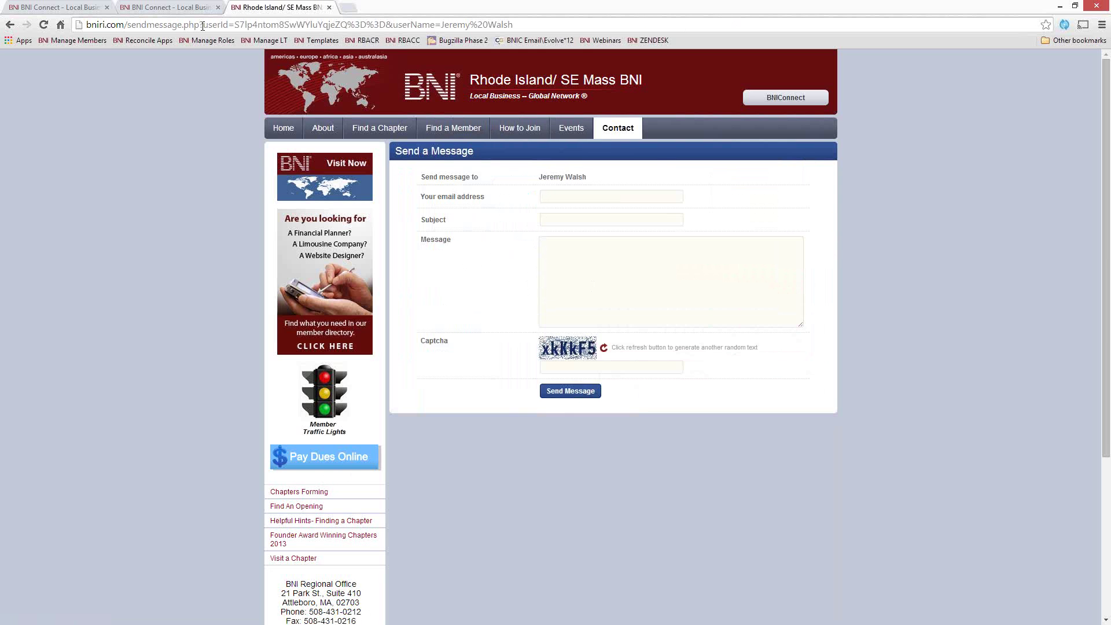
Tick Show on Website for the member's Mobile Number in BNI Connect and select the number.
{"action": "left_click", "coordinate": [179, 8]}
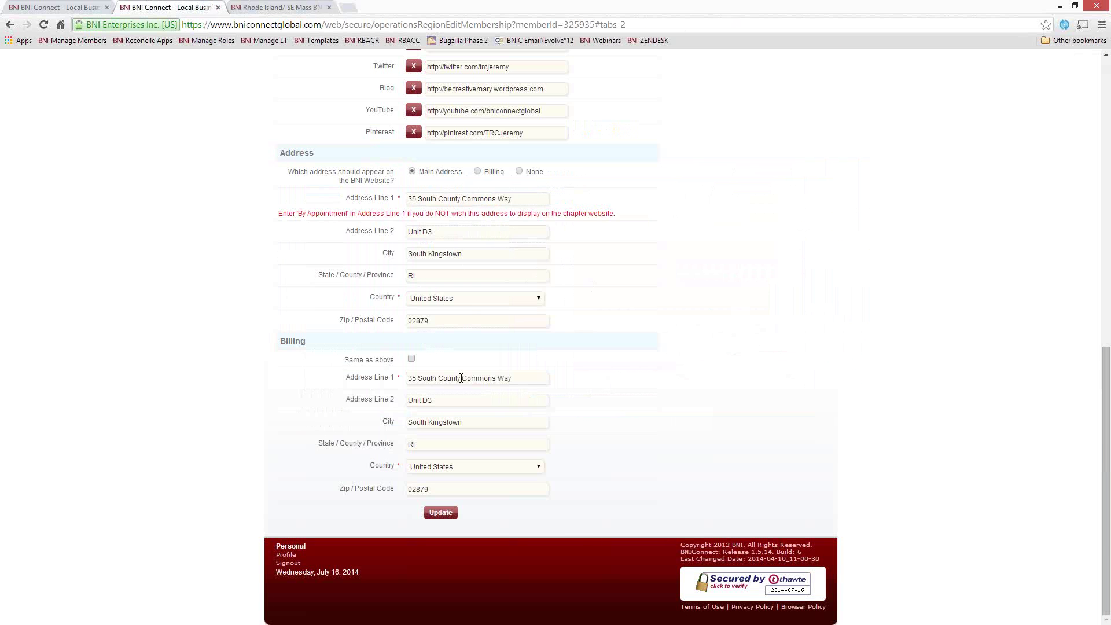
{"action": "scroll", "coordinate": [461, 377], "scroll_direction": "up", "scroll_amount": 6}
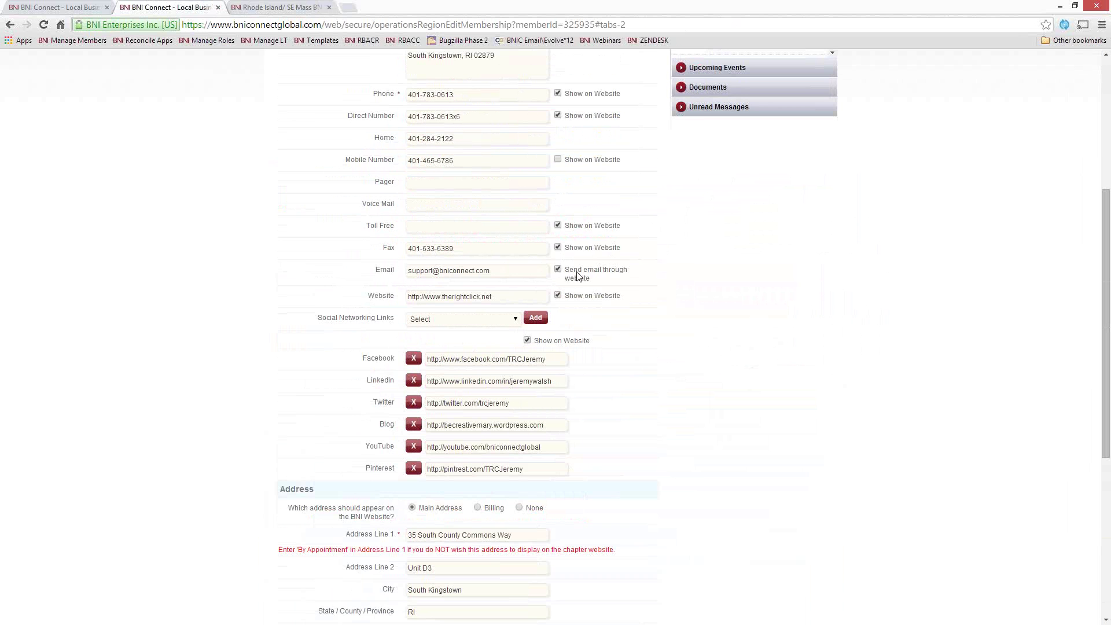
{"action": "left_click", "coordinate": [557, 160]}
{"action": "scroll", "coordinate": [194, 430], "scroll_direction": "down", "scroll_amount": 6}
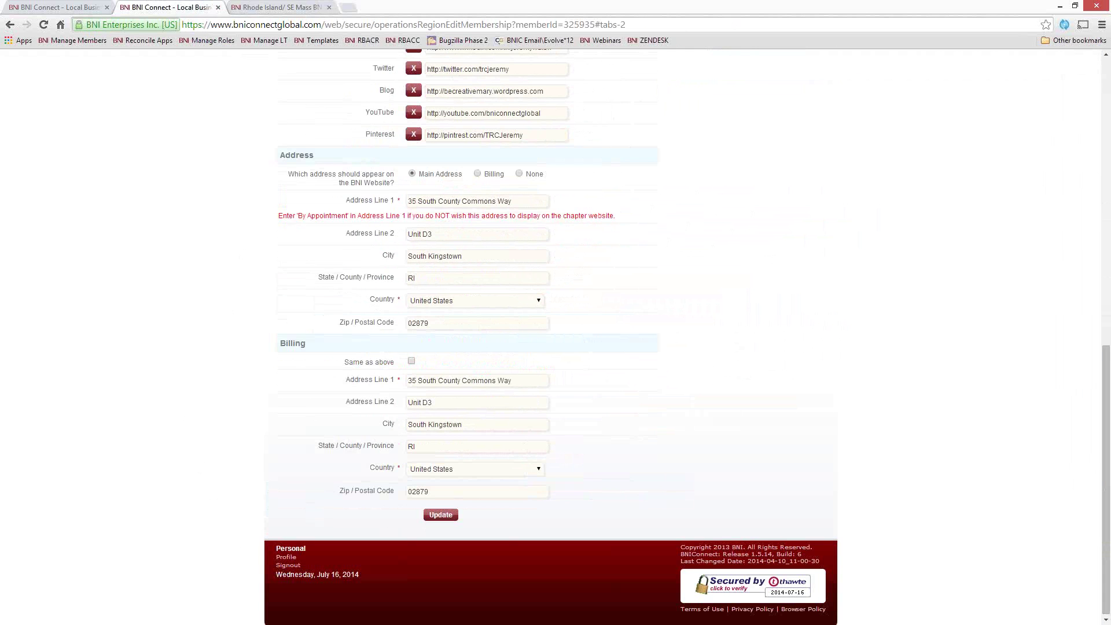
{"action": "scroll", "coordinate": [555, 335], "scroll_direction": "up", "scroll_amount": 6}
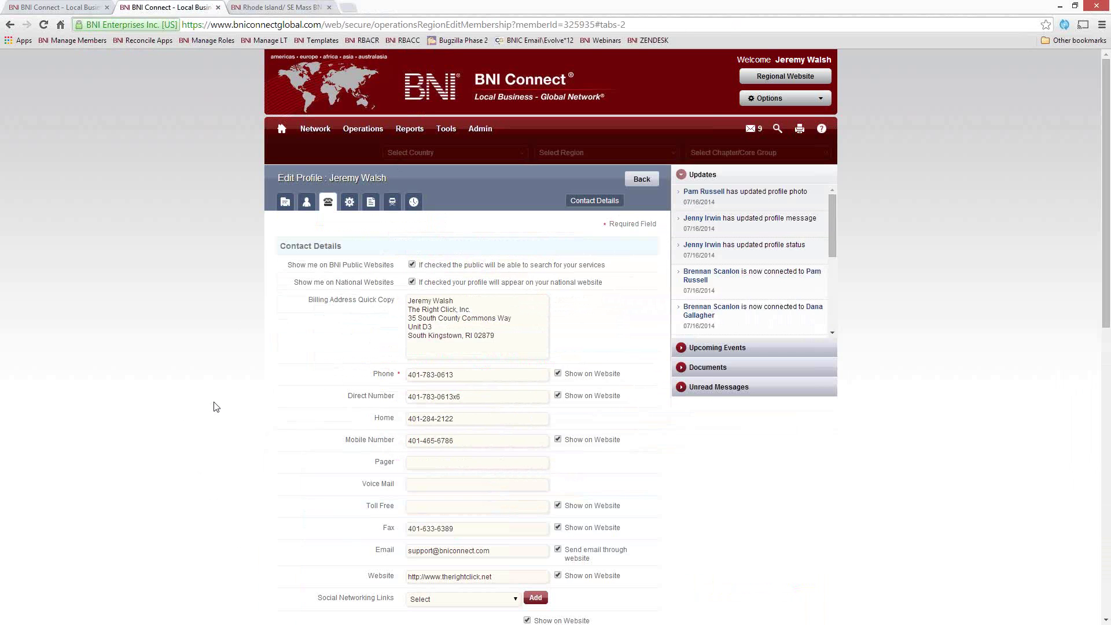
{"action": "key", "text": "Tab"}
Check the Account Settings, where Member to Member options all read All, then go back to the message form.
{"action": "left_click", "coordinate": [349, 202]}
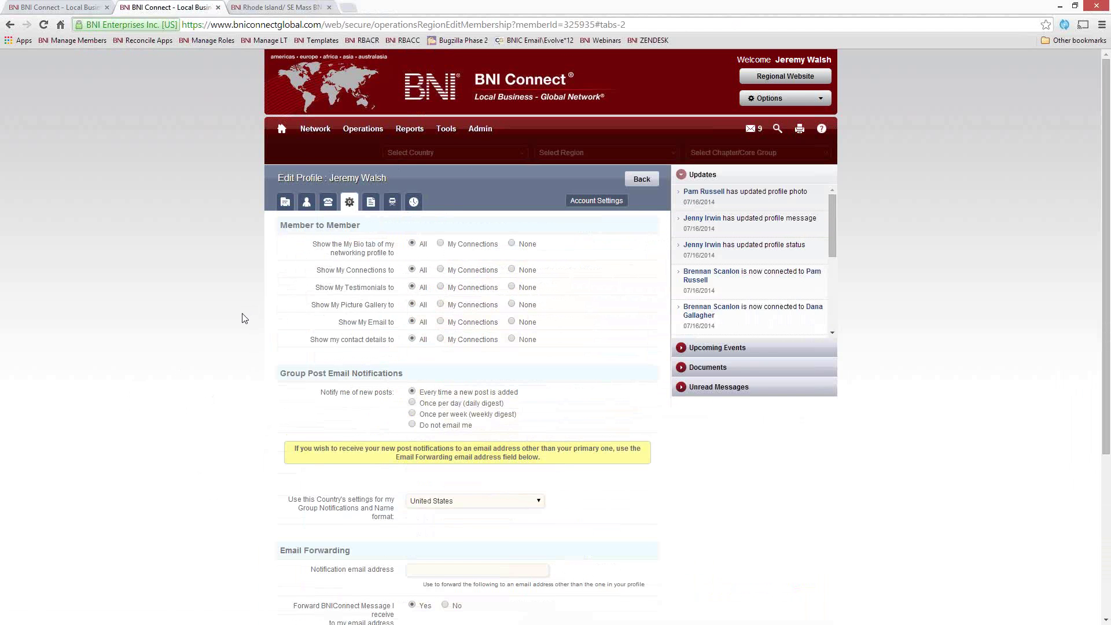
{"action": "scroll", "coordinate": [246, 315], "scroll_direction": "down", "scroll_amount": 1}
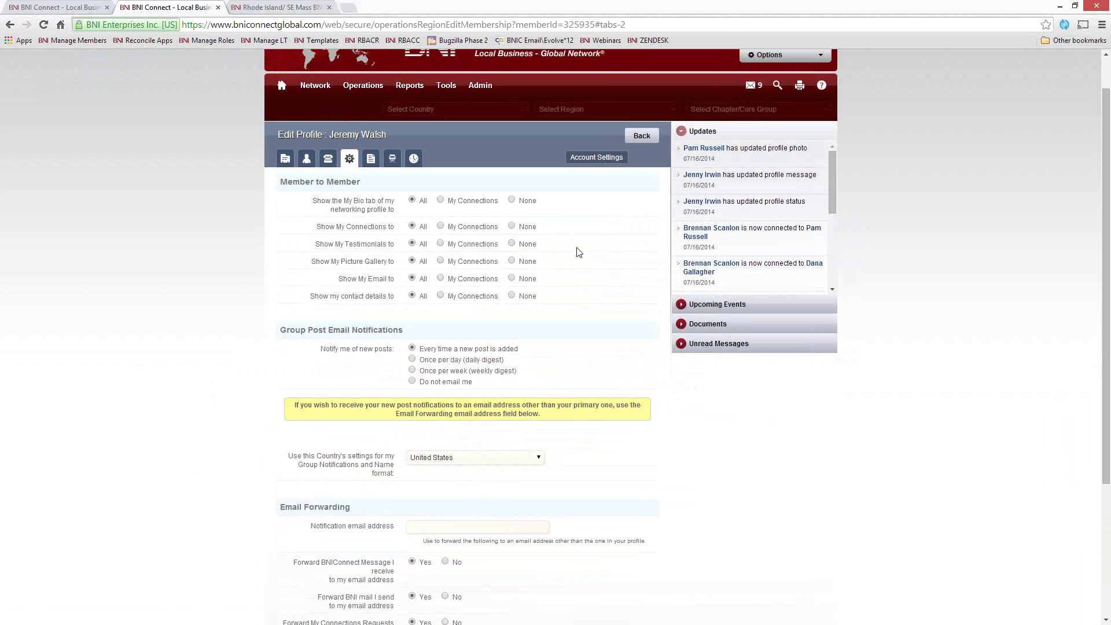
{"action": "scroll", "coordinate": [234, 294], "scroll_direction": "up", "scroll_amount": 1}
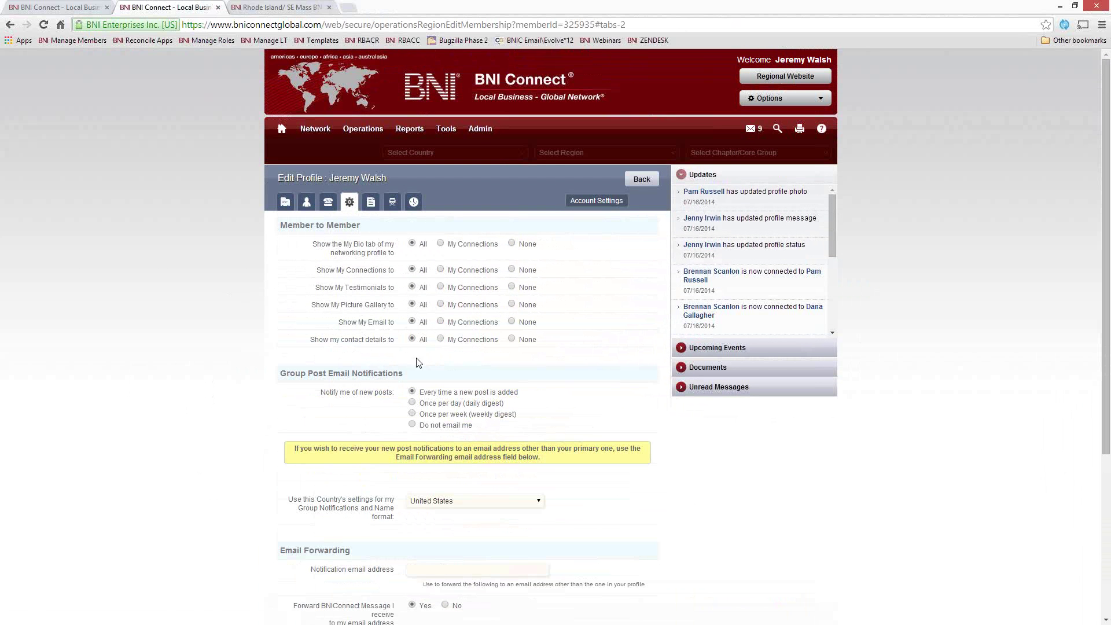
{"action": "left_click", "coordinate": [277, 8]}
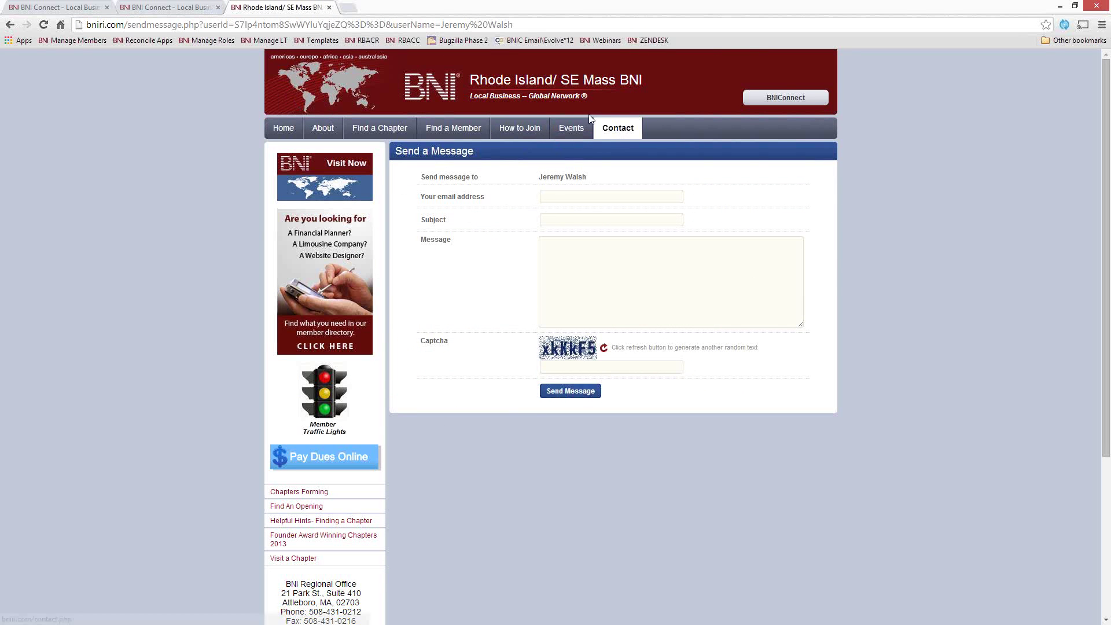
Return to the member's public Member Details page and close the regional site tab.
{"action": "left_click", "coordinate": [9, 24]}
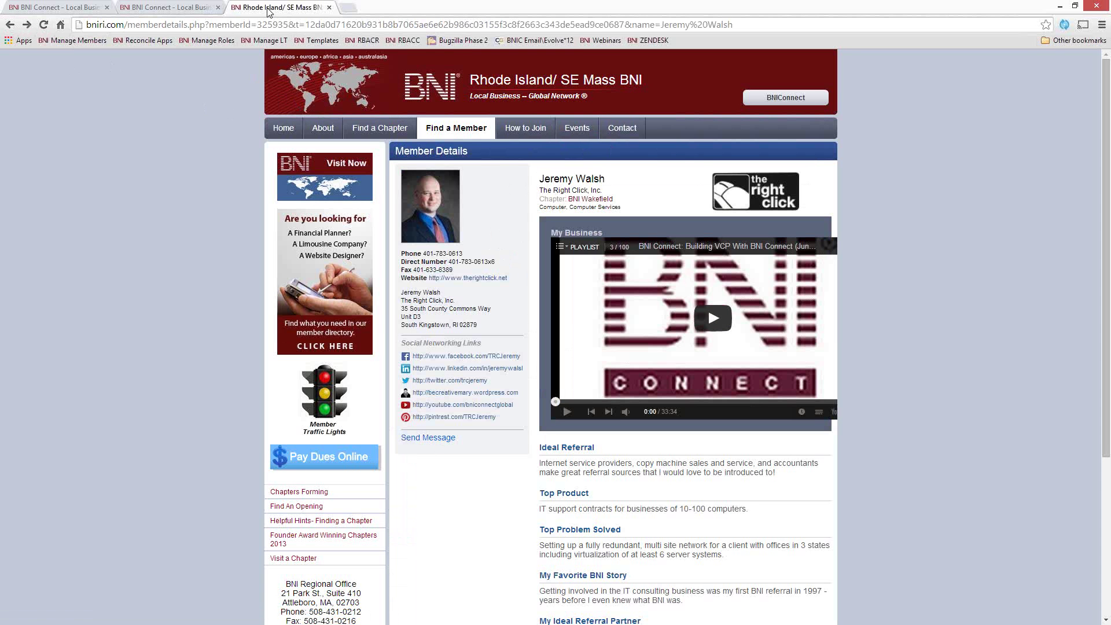
{"action": "left_click", "coordinate": [329, 7]}
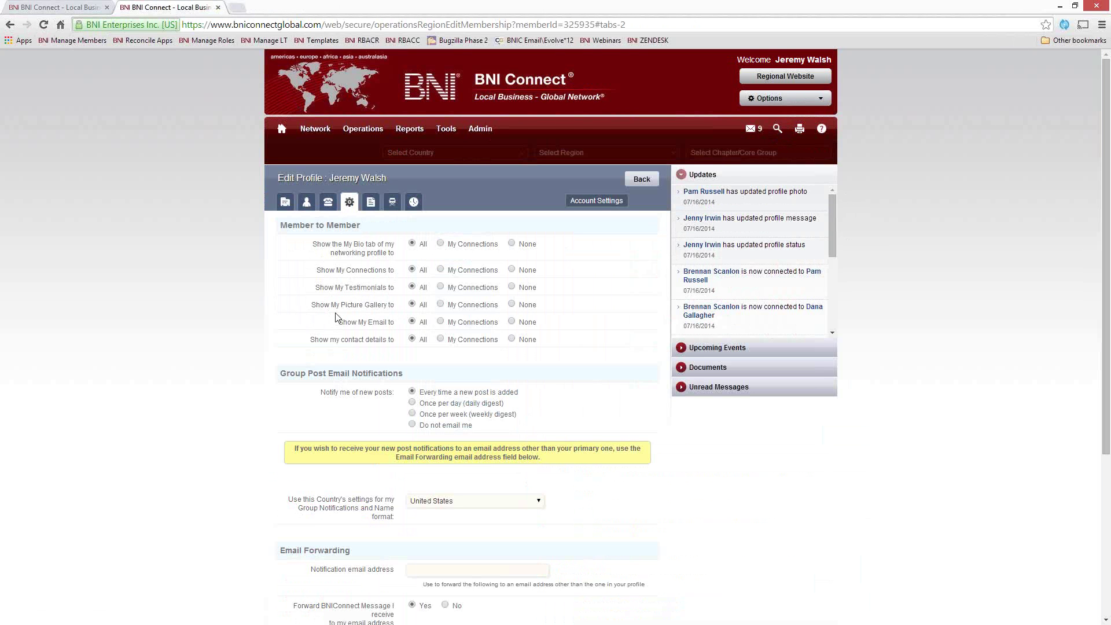
{"action": "left_click_drag", "start_coordinate": [338, 321], "coordinate": [396, 327]}
{"action": "left_click", "coordinate": [328, 347]}
{"action": "scroll", "coordinate": [370, 327], "scroll_direction": "down", "scroll_amount": 3}
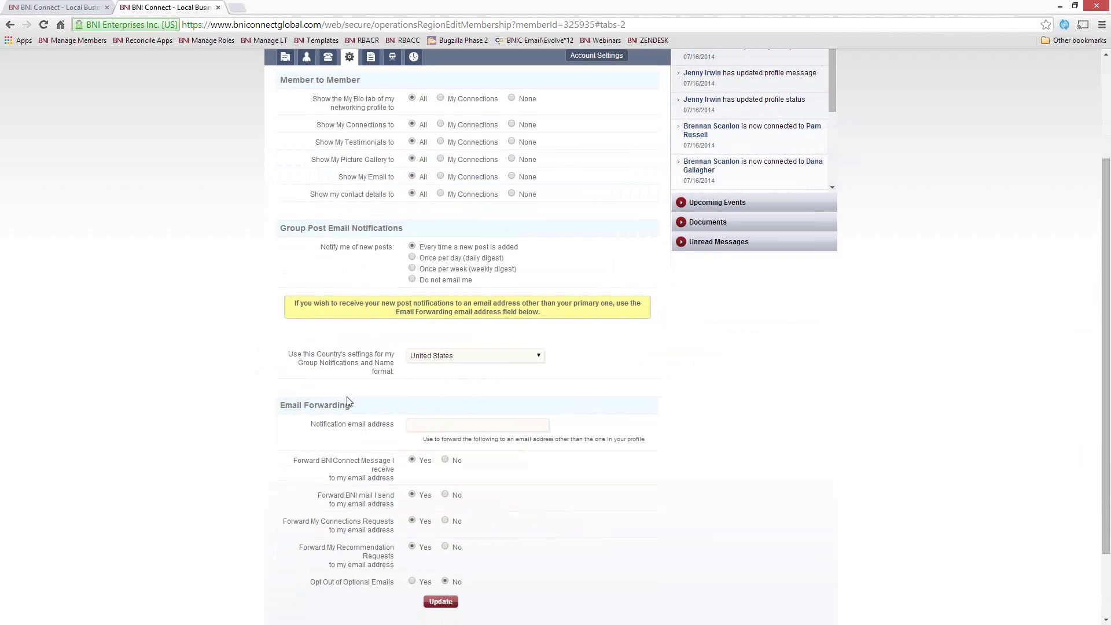
{"action": "scroll", "coordinate": [310, 398], "scroll_direction": "down", "scroll_amount": 2}
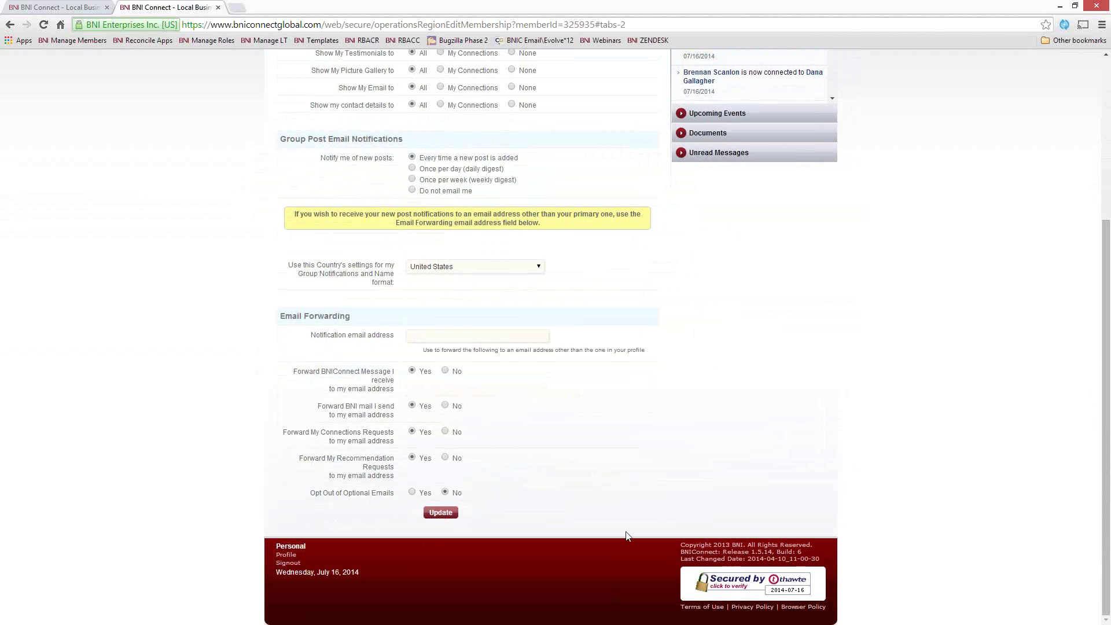
{"action": "scroll", "coordinate": [585, 470], "scroll_direction": "up", "scroll_amount": 4}
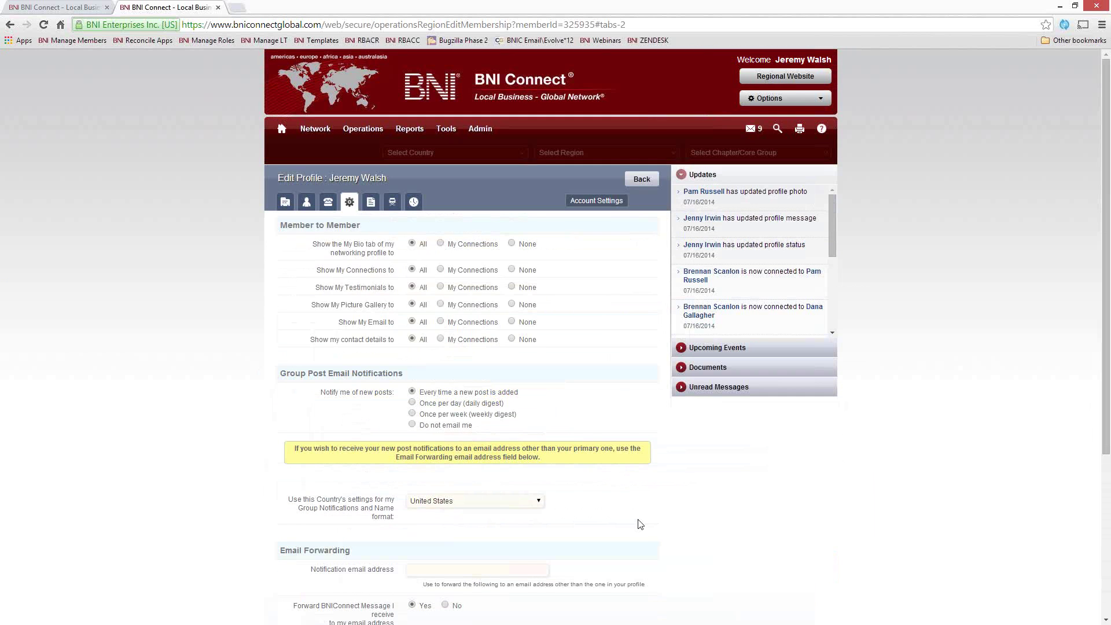
Read the Bio section's Commercial 1 and 2 texts and GAINS Profile goals, accomplishments and skills.
{"action": "left_click", "coordinate": [371, 207]}
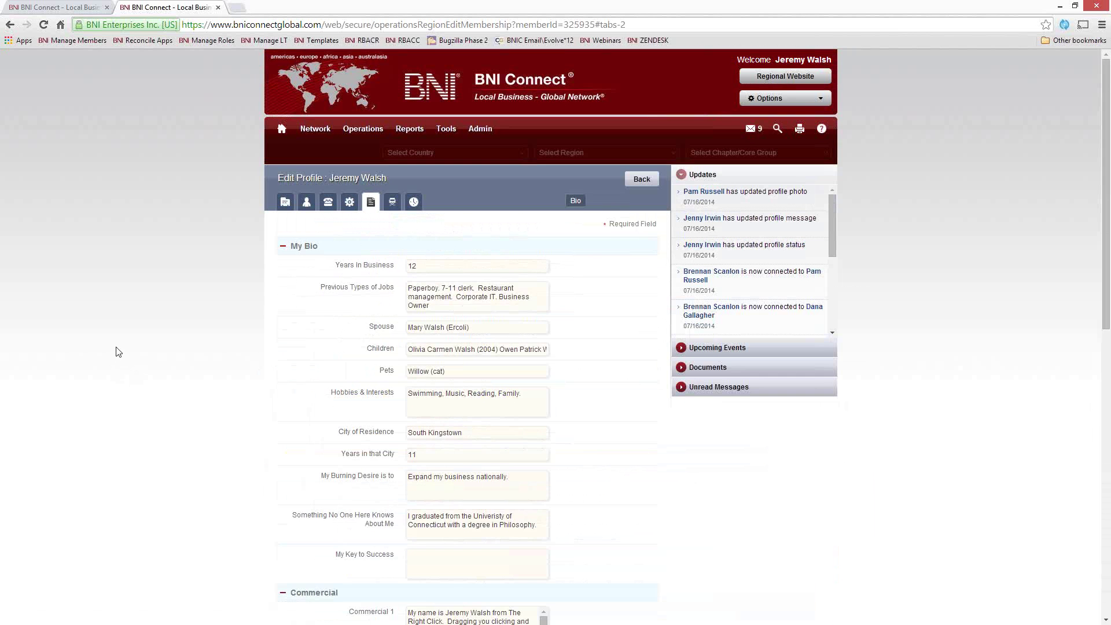
{"action": "scroll", "coordinate": [138, 345], "scroll_direction": "down", "scroll_amount": 2}
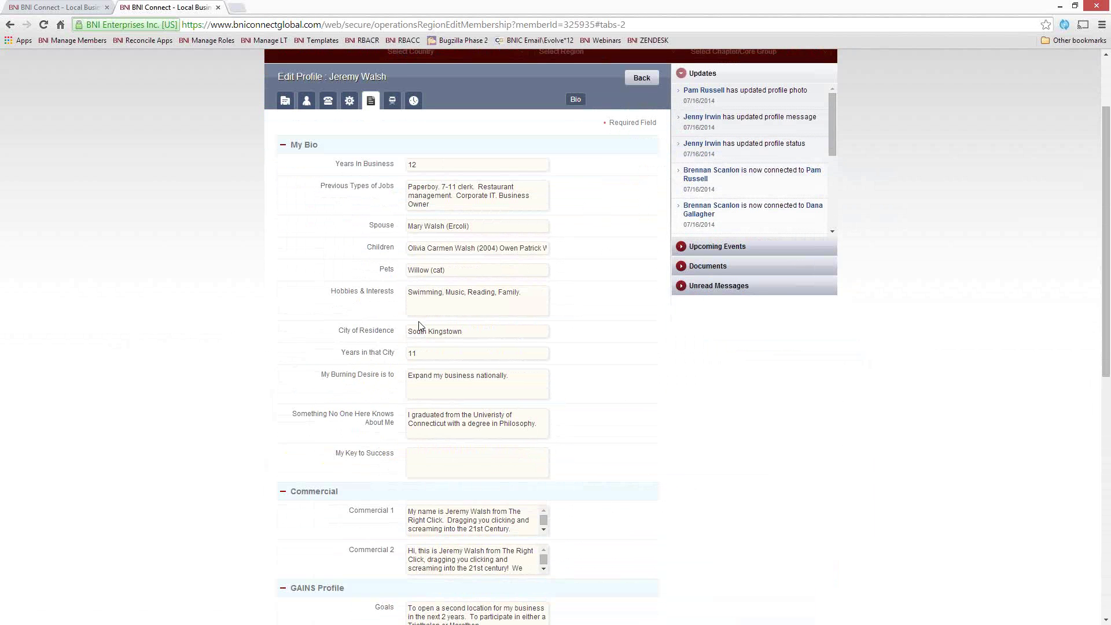
{"action": "scroll", "coordinate": [421, 327], "scroll_direction": "down", "scroll_amount": 5}
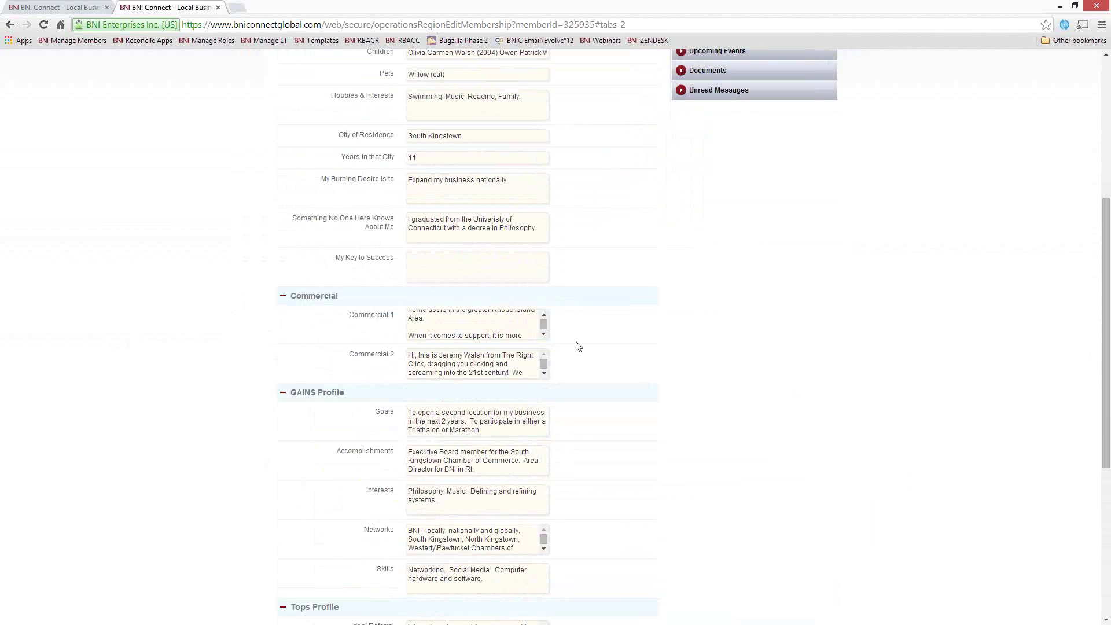
{"action": "left_click", "coordinate": [543, 317]}
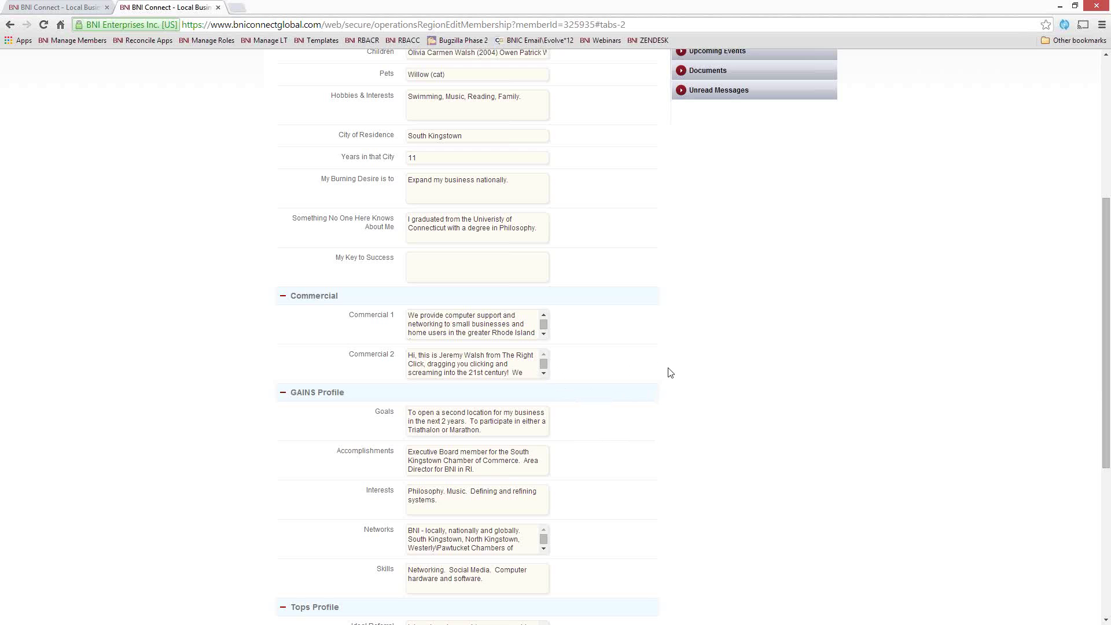
Scroll through the Tops Profile referral, product and story entries, highlighting the Tops Profile heading, back up to My Bio.
{"action": "scroll", "coordinate": [669, 372], "scroll_direction": "down", "scroll_amount": 4}
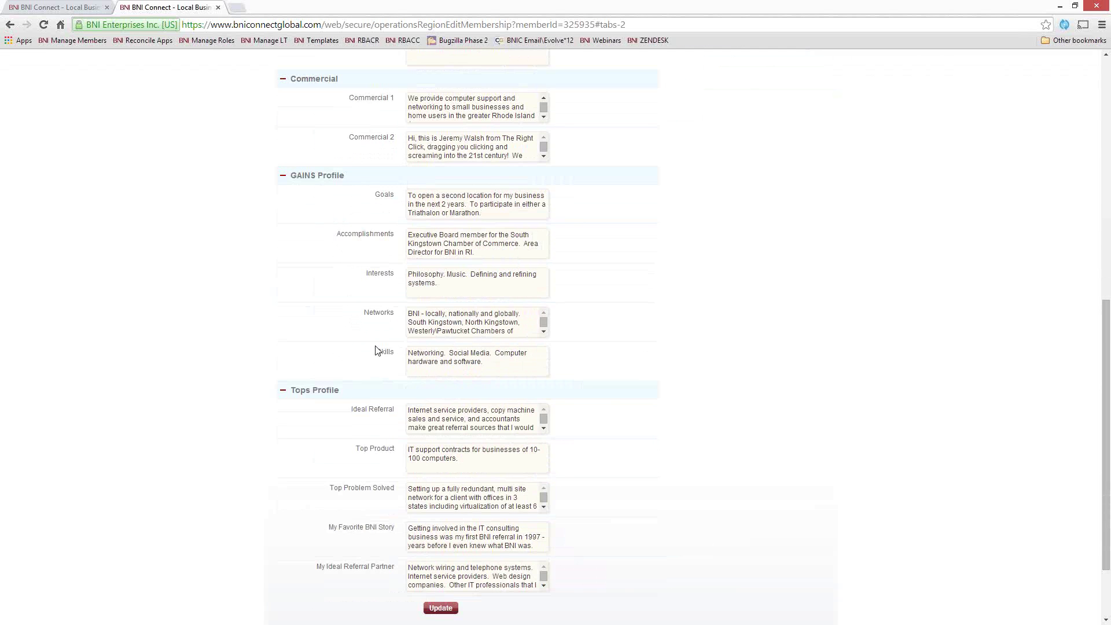
{"action": "scroll", "coordinate": [580, 357], "scroll_direction": "down", "scroll_amount": 3}
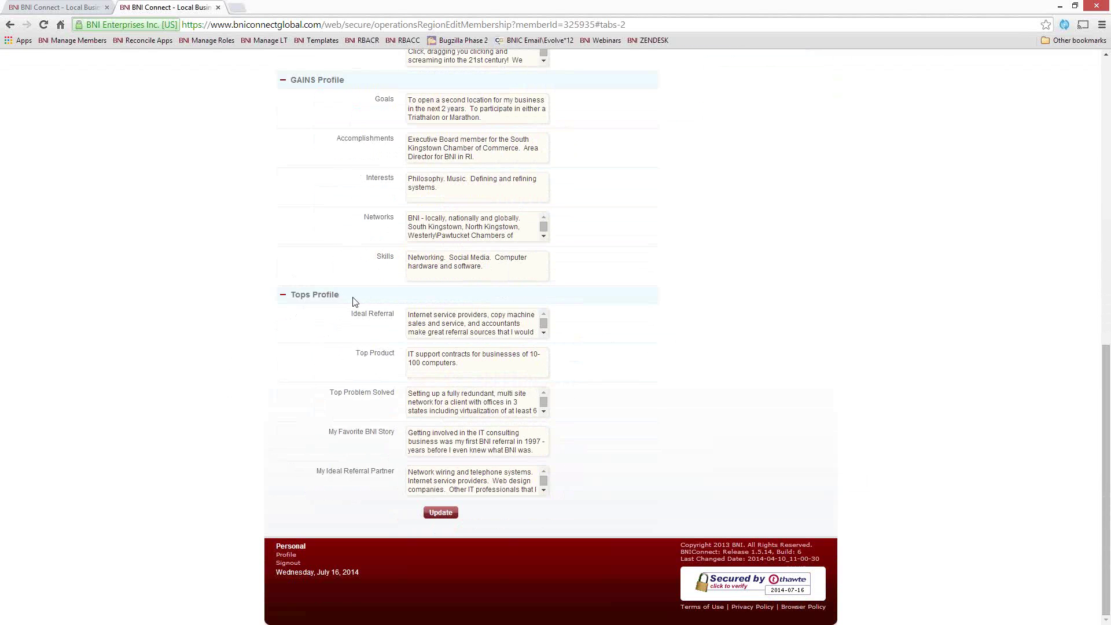
{"action": "left_click_drag", "start_coordinate": [350, 296], "coordinate": [294, 295]}
{"action": "left_click", "coordinate": [291, 354]}
{"action": "scroll", "coordinate": [637, 320], "scroll_direction": "up", "scroll_amount": 5}
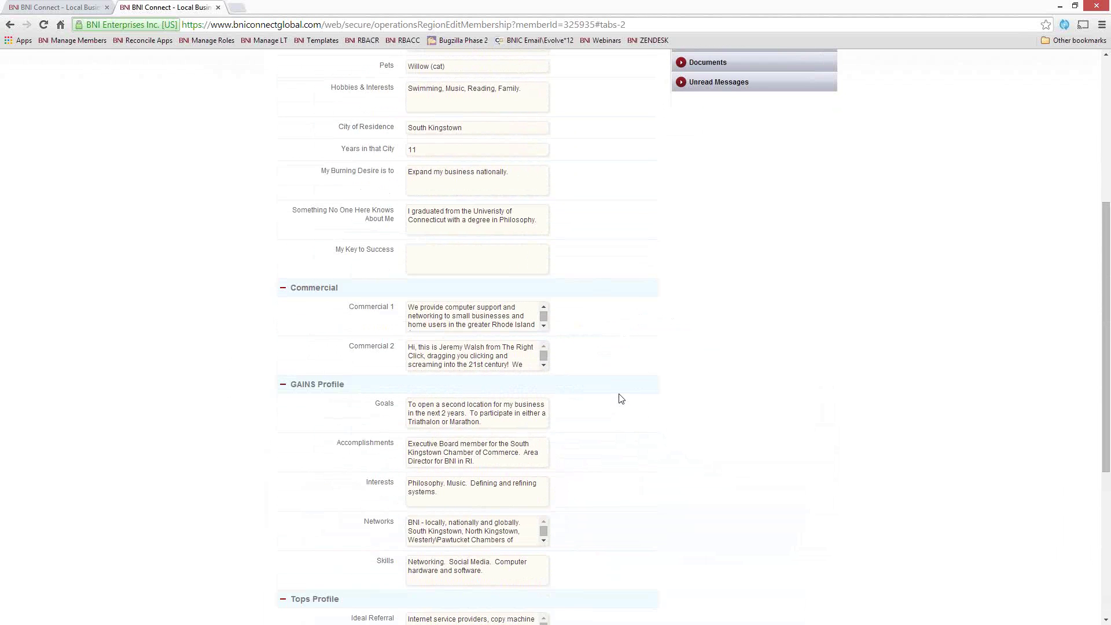
{"action": "scroll", "coordinate": [617, 390], "scroll_direction": "down", "scroll_amount": 5}
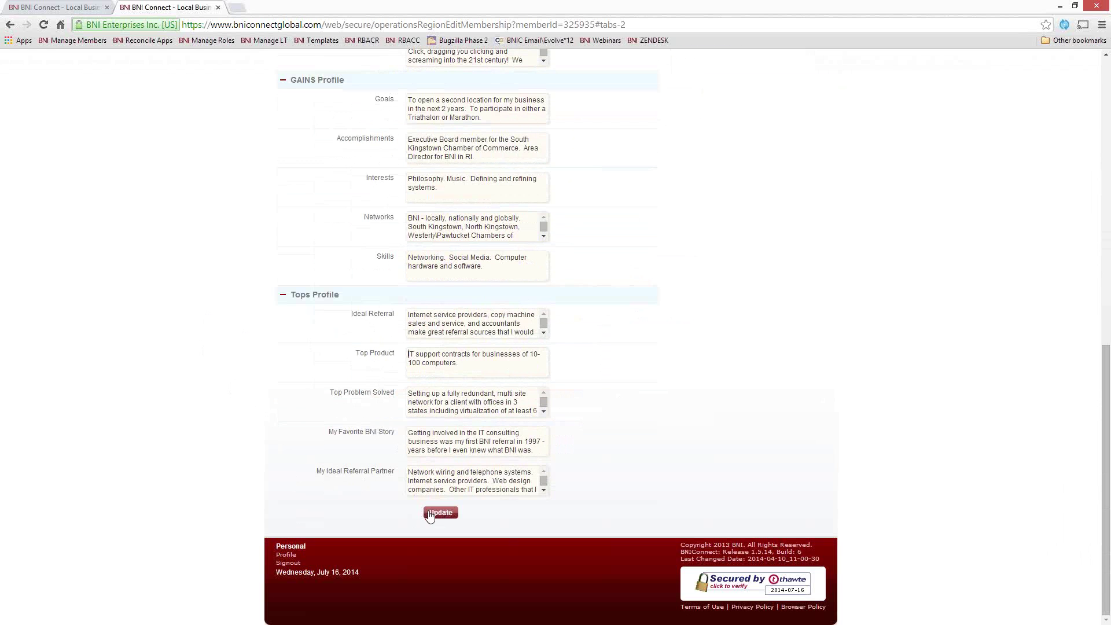
{"action": "scroll", "coordinate": [208, 462], "scroll_direction": "up", "scroll_amount": 1}
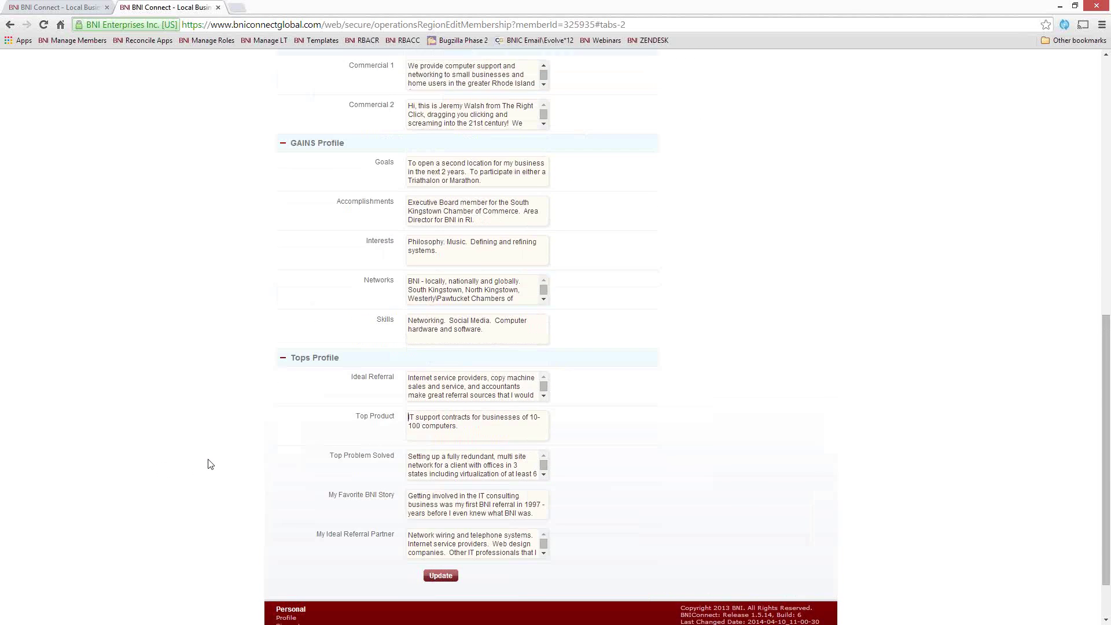
{"action": "scroll", "coordinate": [210, 464], "scroll_direction": "up", "scroll_amount": 9}
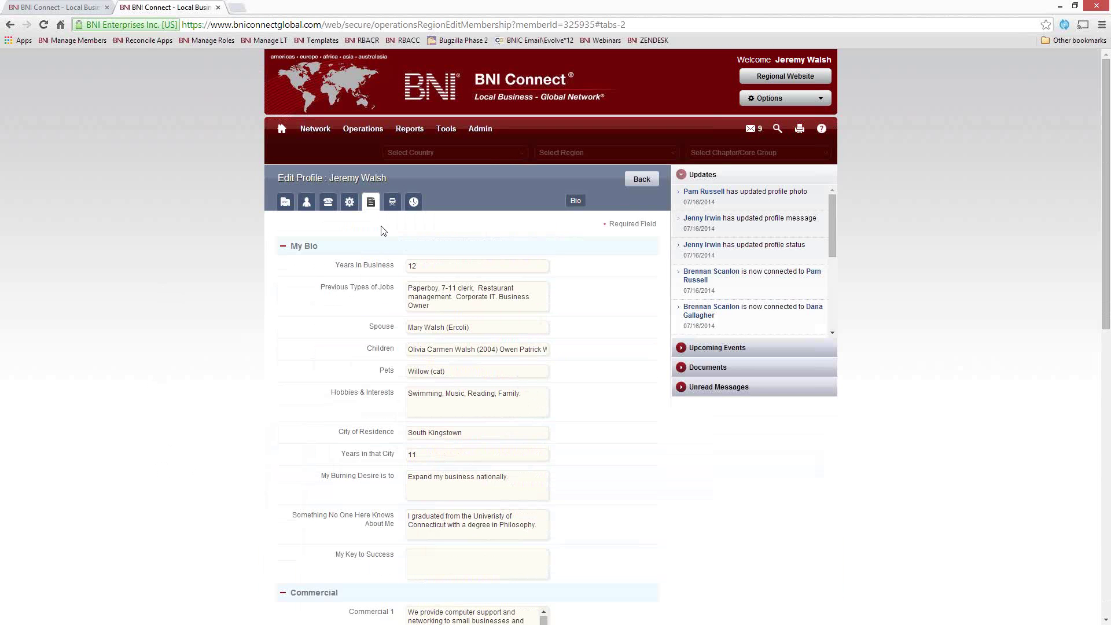
Check the Director Profile contact details and Training History, then switch back to Main Profile.
{"action": "left_click", "coordinate": [392, 201]}
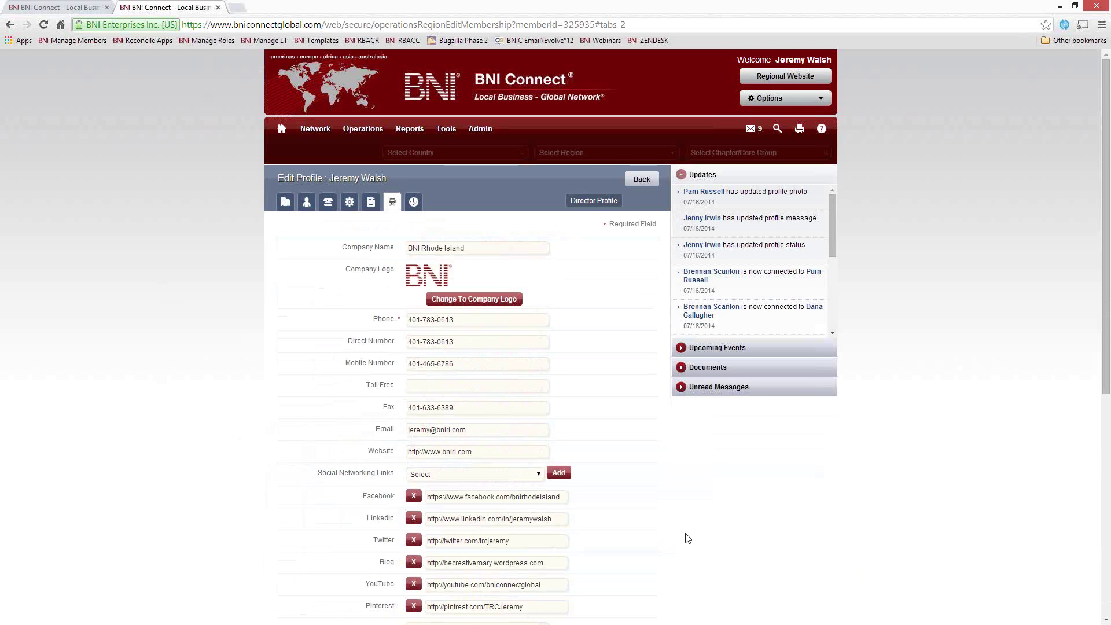
{"action": "scroll", "coordinate": [687, 539], "scroll_direction": "down", "scroll_amount": 3}
{"action": "scroll", "coordinate": [685, 535], "scroll_direction": "up", "scroll_amount": 3}
{"action": "left_click", "coordinate": [414, 202]}
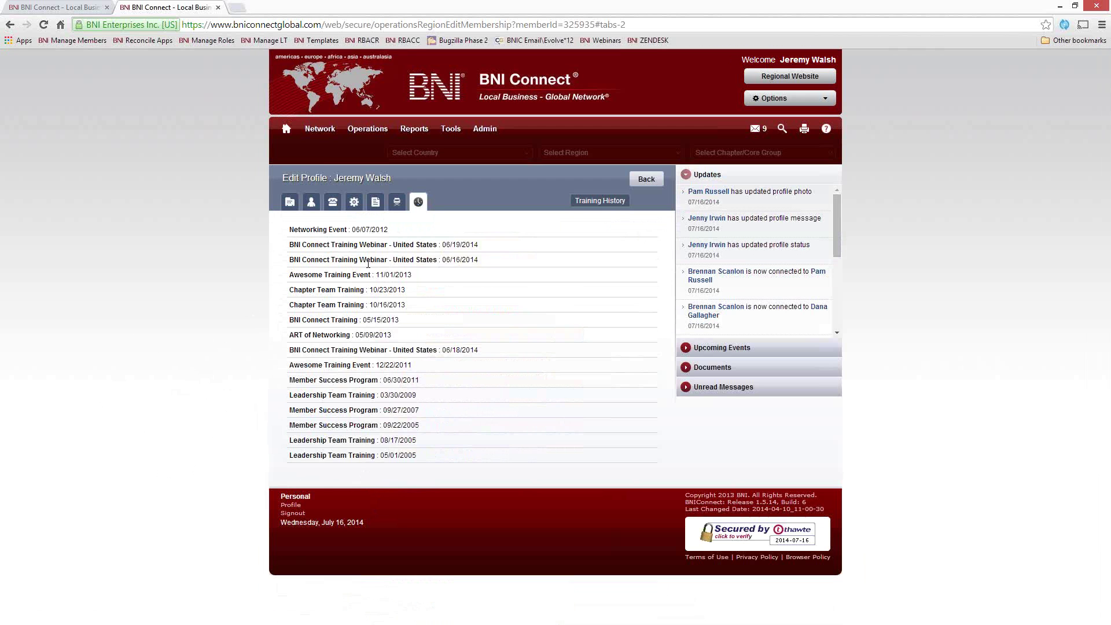
{"action": "left_click", "coordinate": [290, 202]}
Return to the BNI Connect home page with its My BNI Business figures and select the address bar.
{"action": "left_click", "coordinate": [281, 129]}
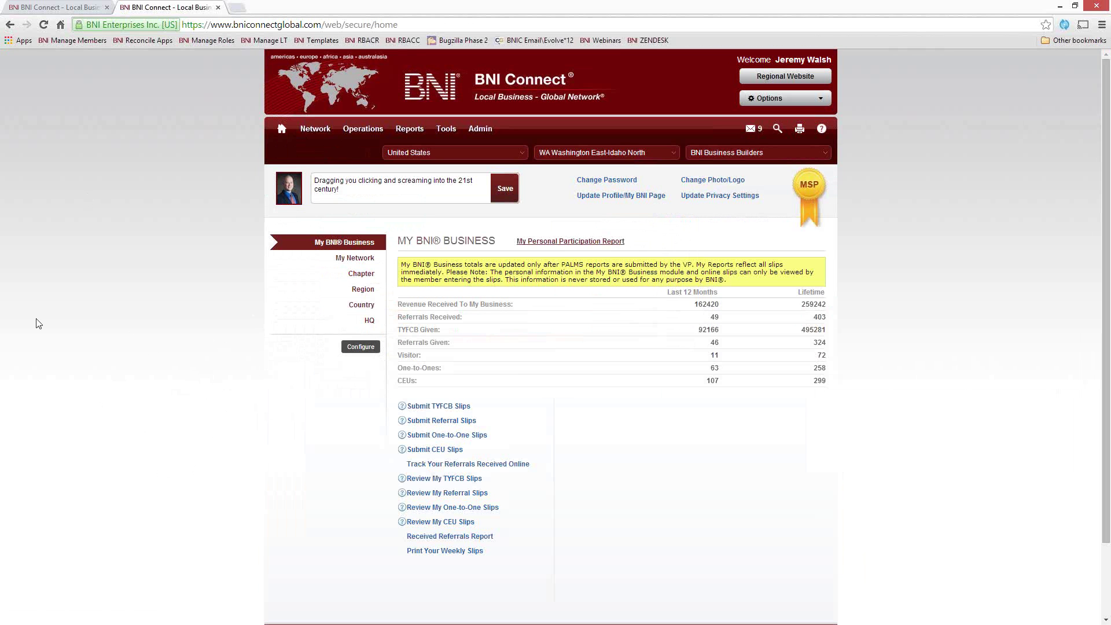
{"action": "left_click", "coordinate": [357, 24]}
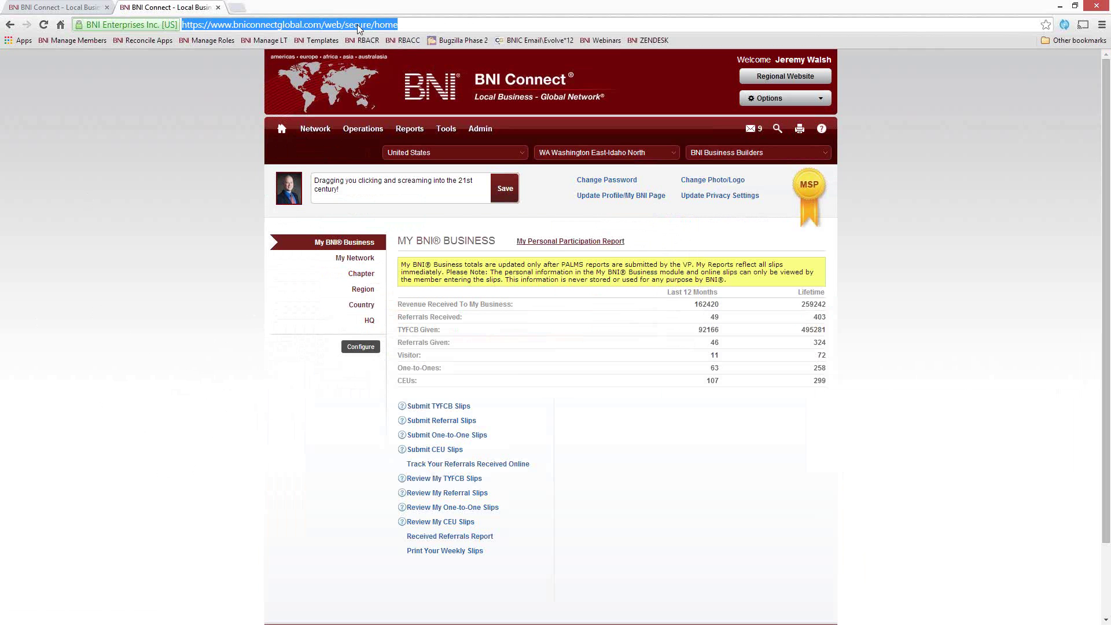
Load the BNI Connect YouTube channel from the 'you' address suggestion and skim its page.
{"action": "type", "text": "you"}
{"action": "key", "text": "Return"}
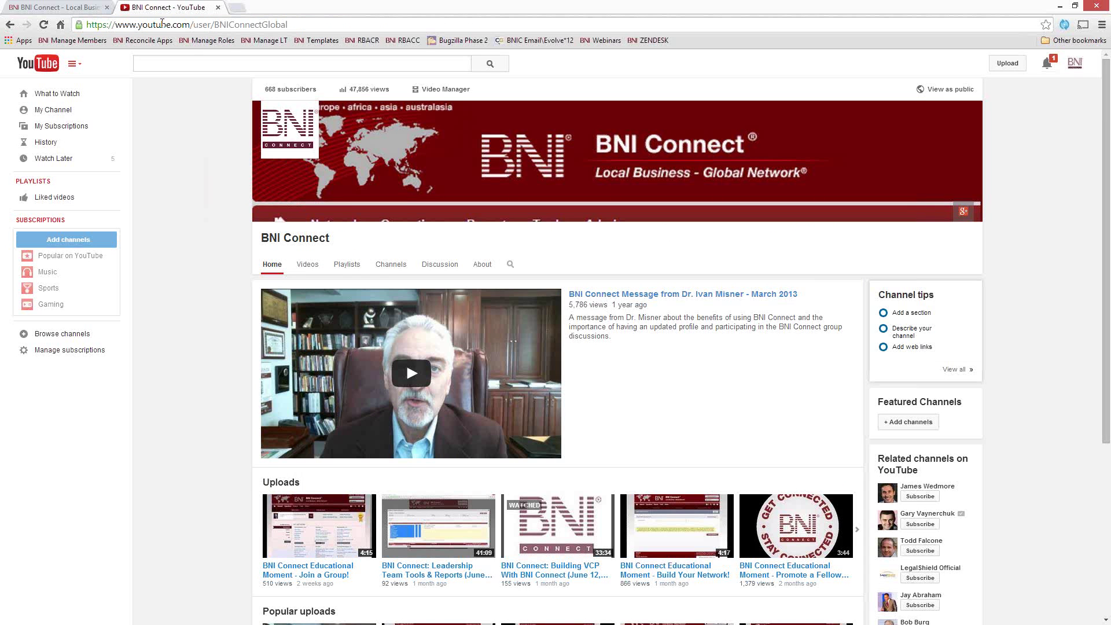
{"action": "scroll", "coordinate": [183, 425], "scroll_direction": "down", "scroll_amount": 1}
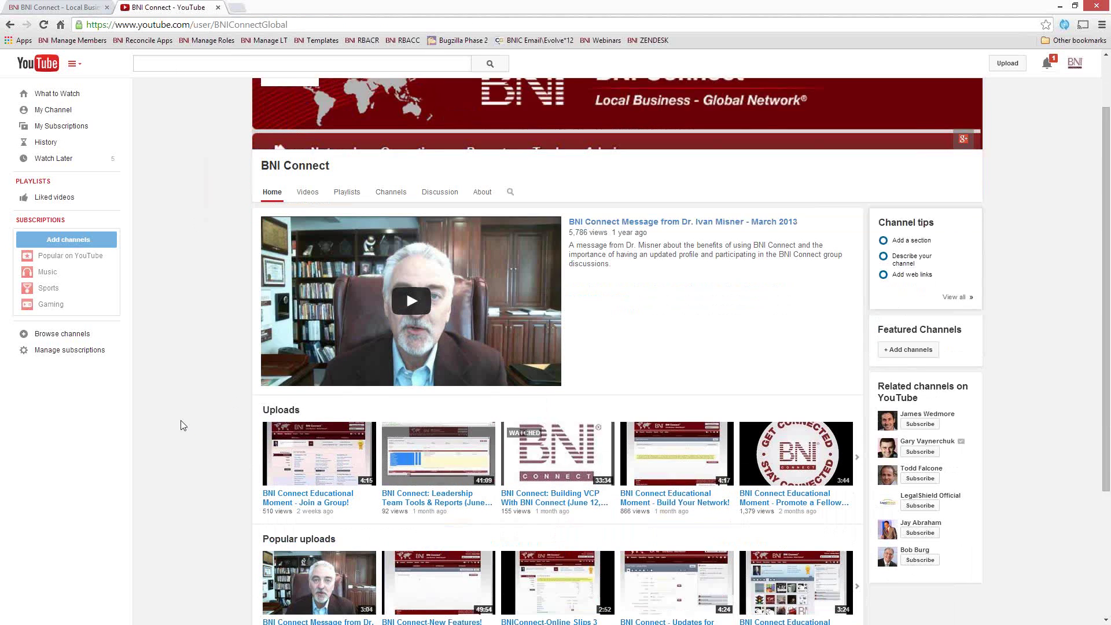
{"action": "scroll", "coordinate": [183, 425], "scroll_direction": "up", "scroll_amount": 1}
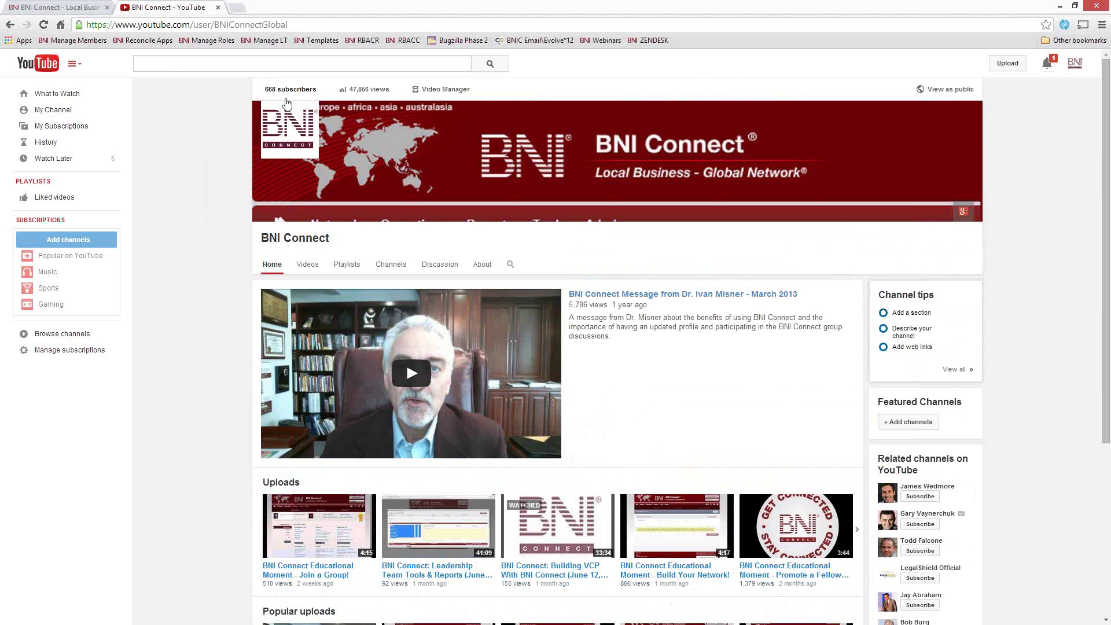
Open the BNI Connect Zendesk support site, glancing at the directory results tab in between.
{"action": "left_click", "coordinate": [647, 40]}
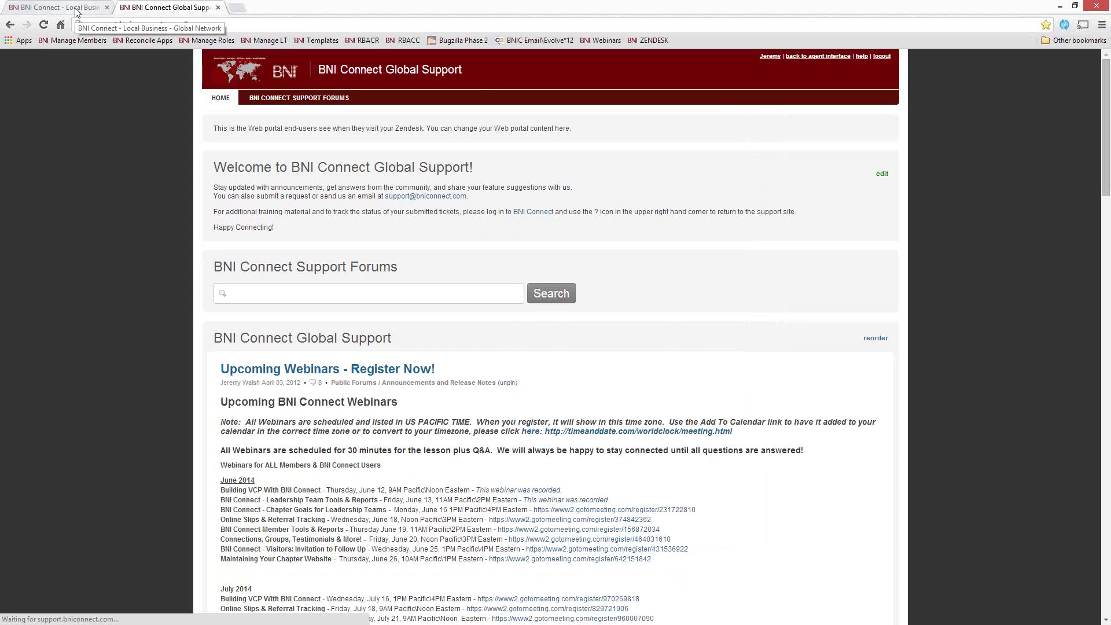
{"action": "left_click", "coordinate": [76, 8]}
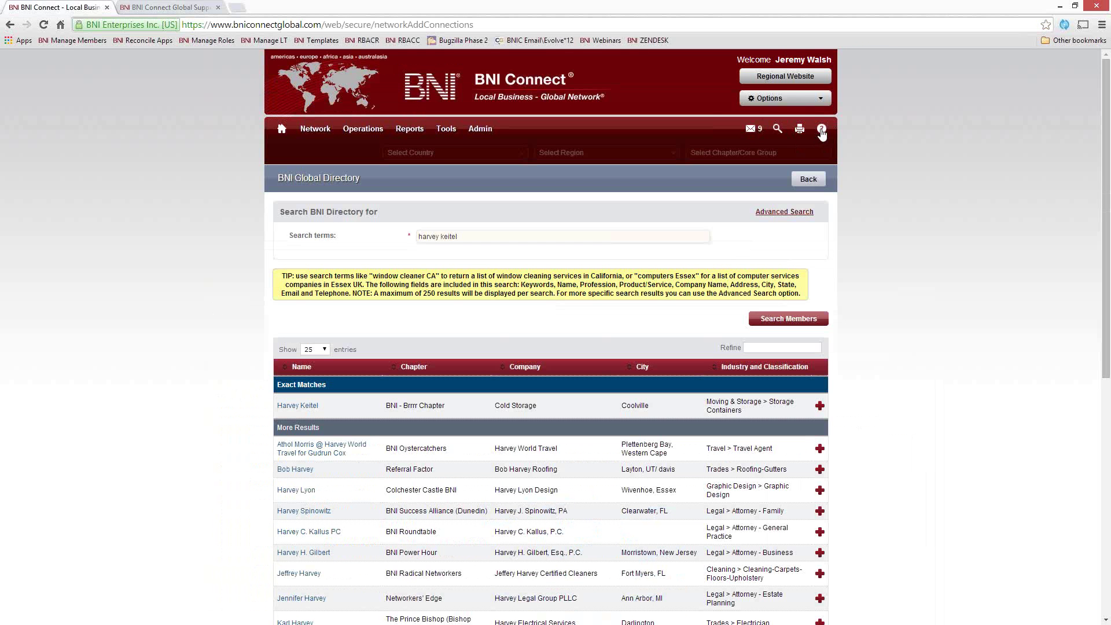
{"action": "left_click", "coordinate": [183, 9]}
Scroll the support home page and highlight the July Online Slips webinar date.
{"action": "scroll", "coordinate": [538, 397], "scroll_direction": "down", "scroll_amount": 6}
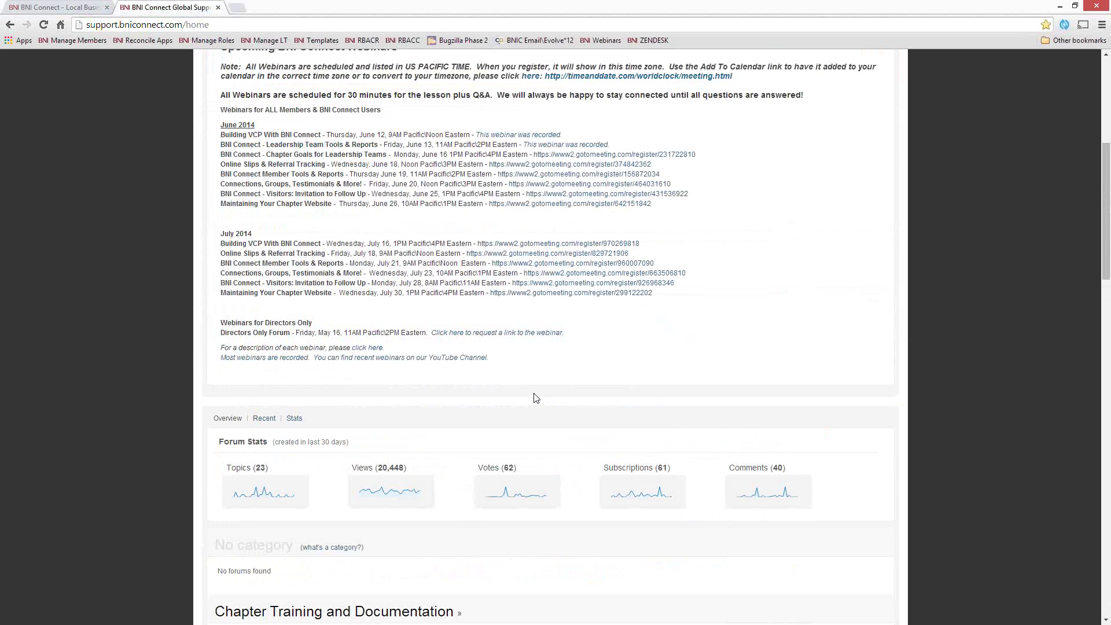
{"action": "scroll", "coordinate": [536, 398], "scroll_direction": "down", "scroll_amount": 6}
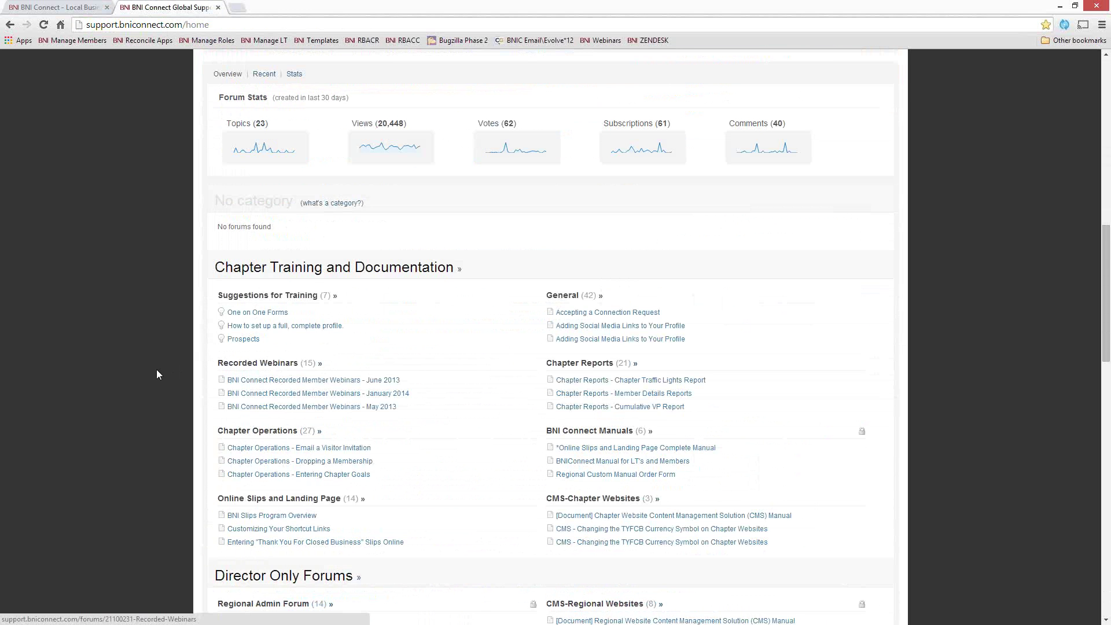
{"action": "scroll", "coordinate": [156, 369], "scroll_direction": "up", "scroll_amount": 8}
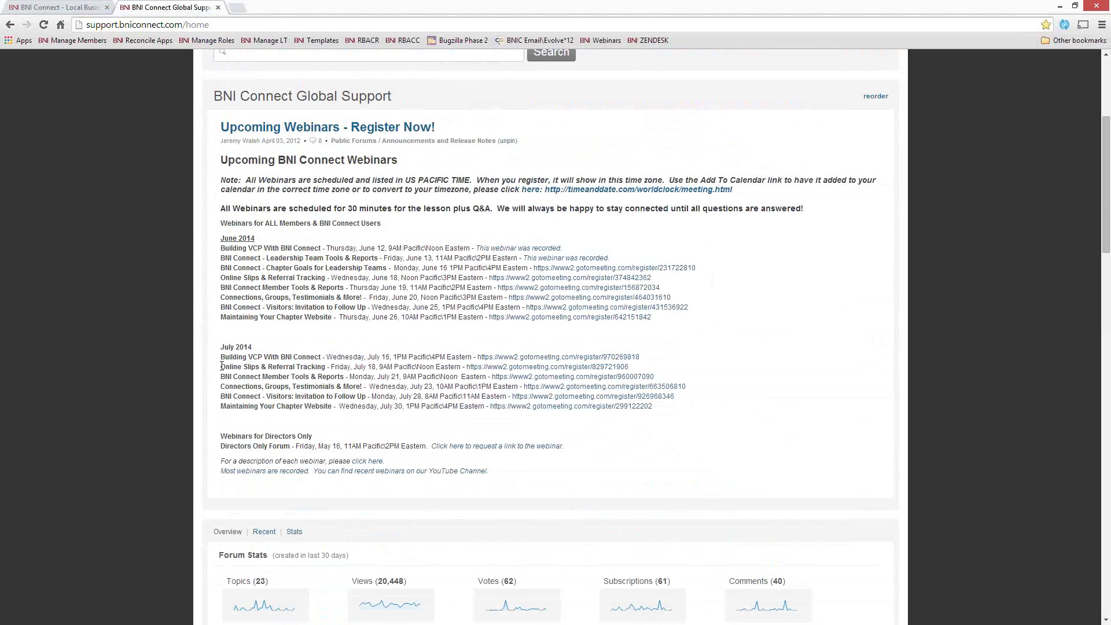
{"action": "left_click_drag", "start_coordinate": [331, 366], "coordinate": [358, 365]}
{"action": "left_click", "coordinate": [384, 370]}
Switch back to the BNI Connect - Local Business tab with the Global Directory results.
{"action": "left_click", "coordinate": [56, 7]}
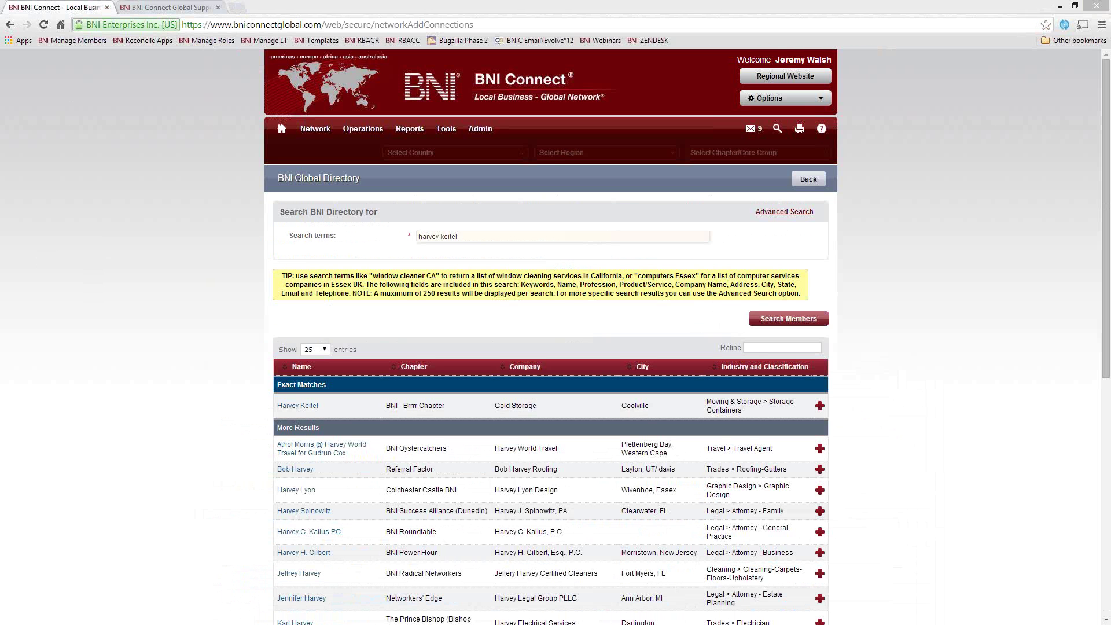
Load manhattanbni.com in a new tab and go to its Find a Member page.
{"action": "key", "text": "ctrl+t"}
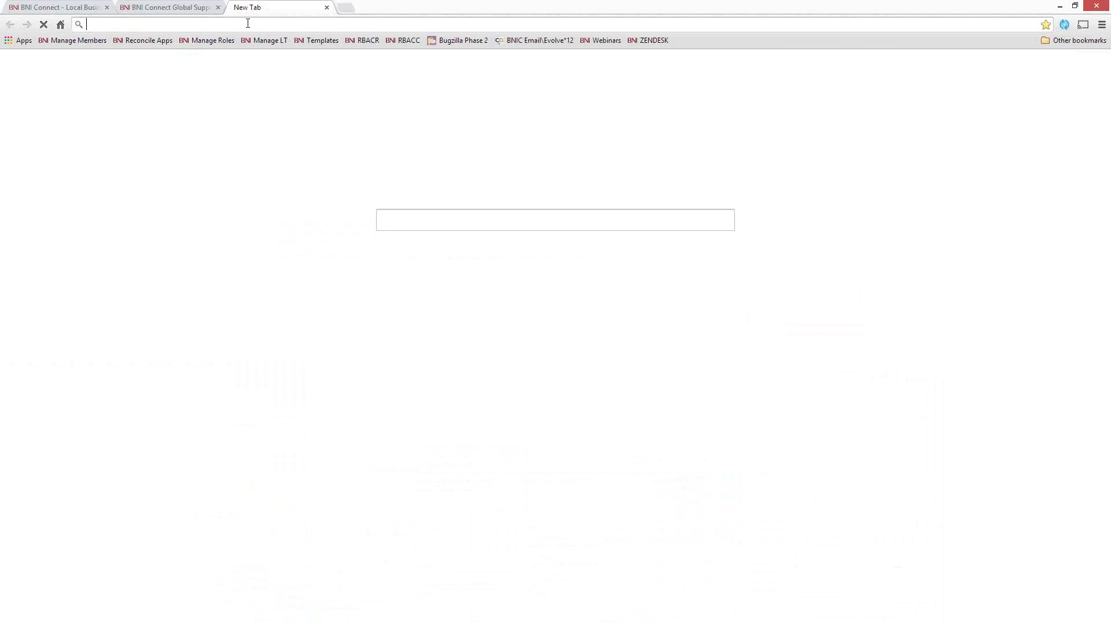
{"action": "type", "text": "manhattanbni.com"}
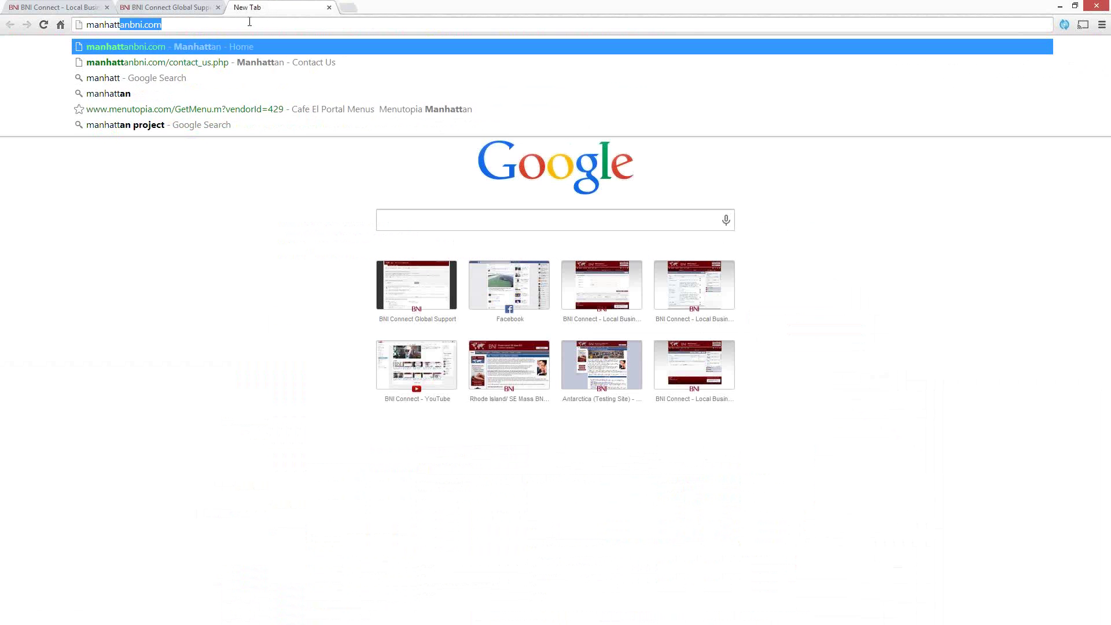
{"action": "key", "text": "Return"}
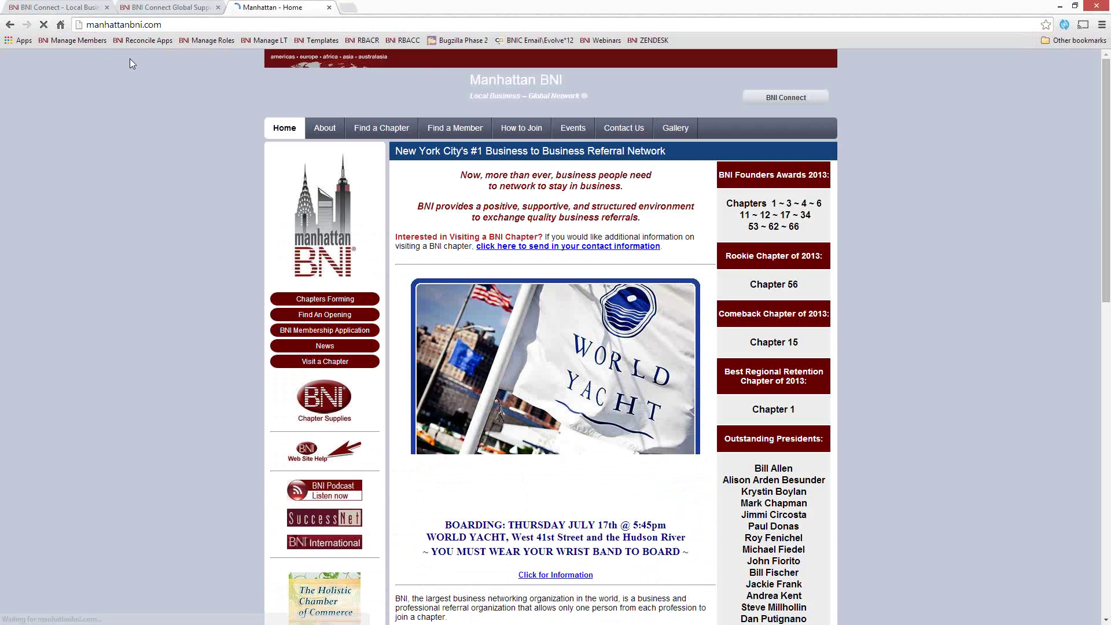
{"action": "left_click", "coordinate": [128, 27]}
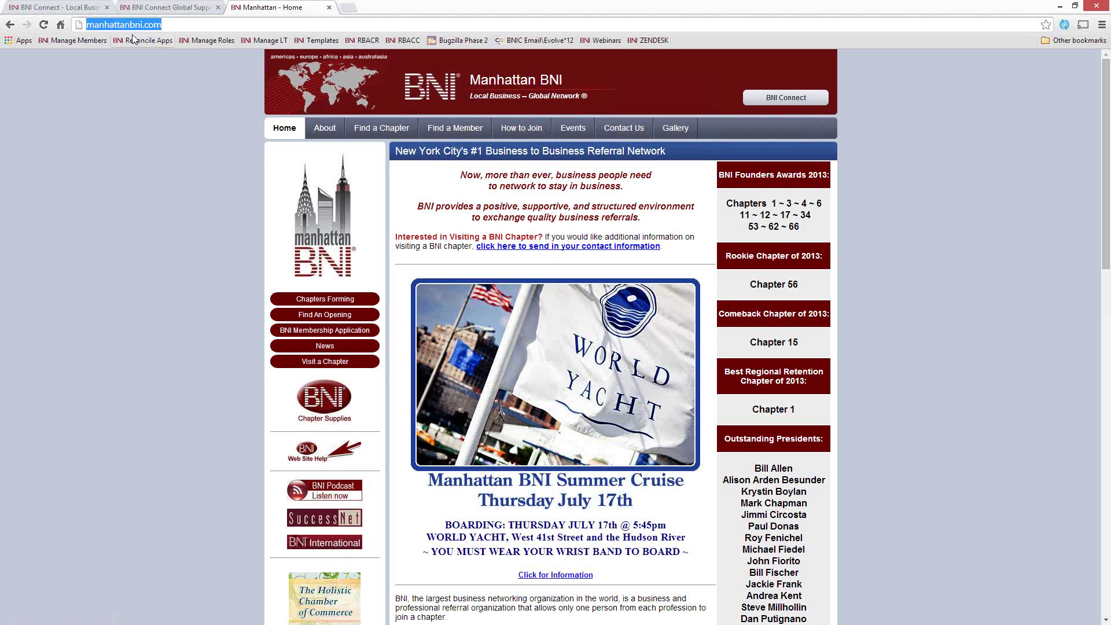
{"action": "left_click", "coordinate": [431, 139]}
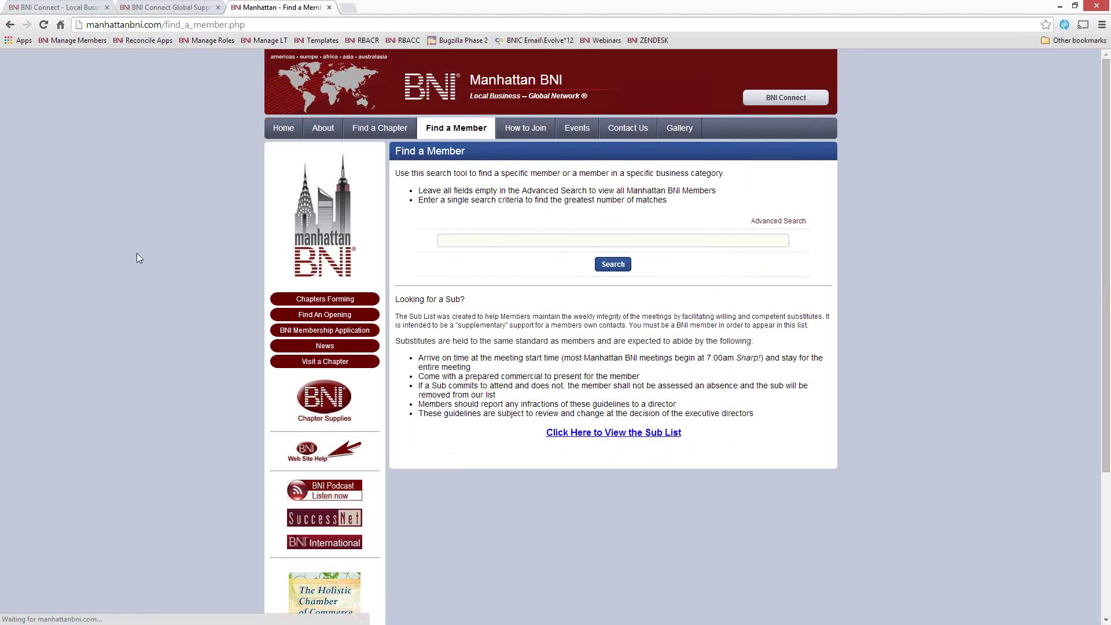
Search Manhattan BNI members by first name and open the Manhattan 01 social media member's details.
{"action": "left_click", "coordinate": [451, 239]}
{"action": "type", "text": "jennifer"}
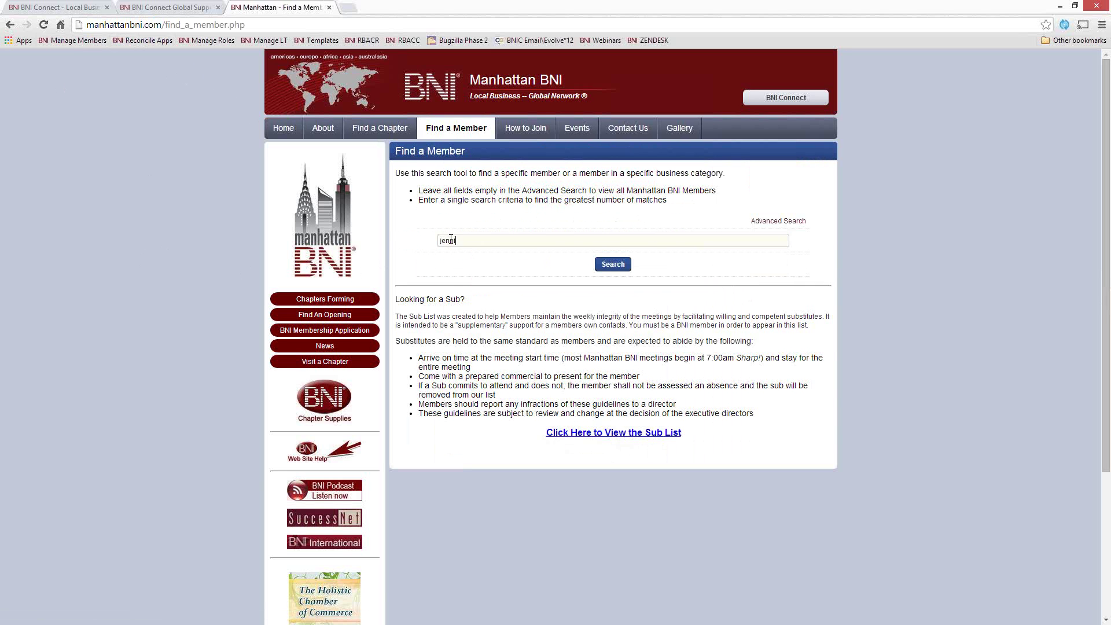
{"action": "key", "text": "Return"}
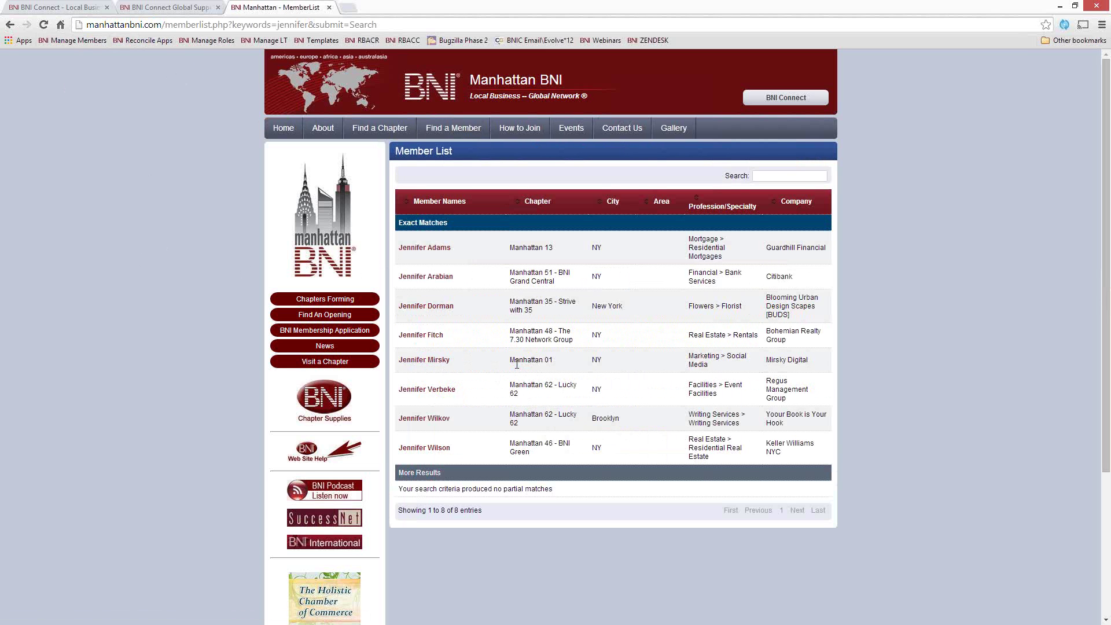
{"action": "left_click", "coordinate": [275, 344]}
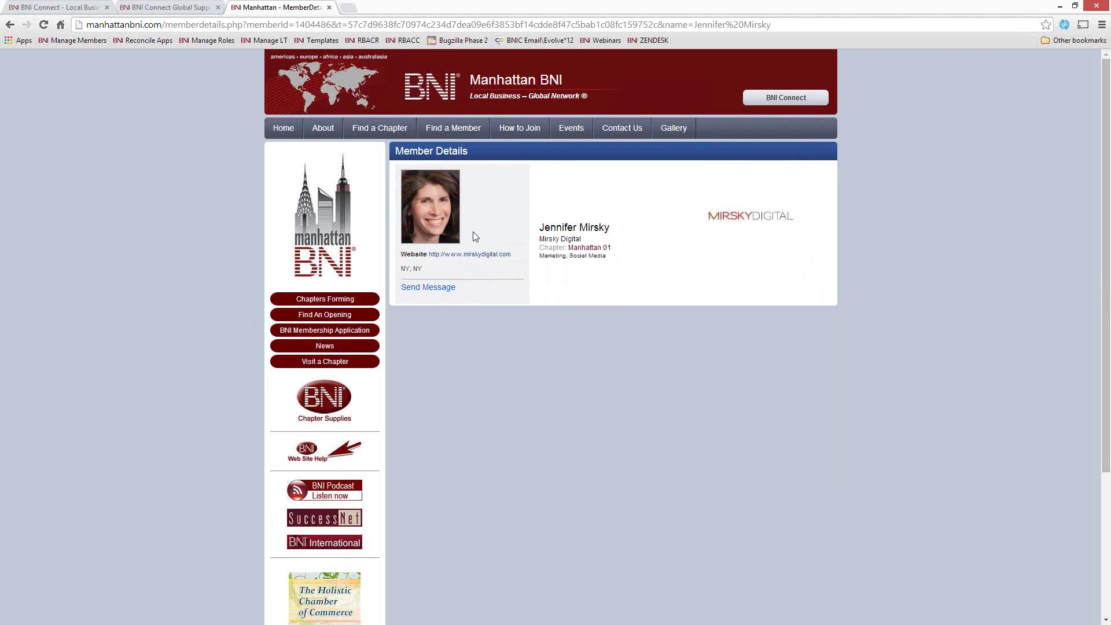
Go to bniamerica.com and open its national Find a Member search page.
{"action": "left_click", "coordinate": [363, 26]}
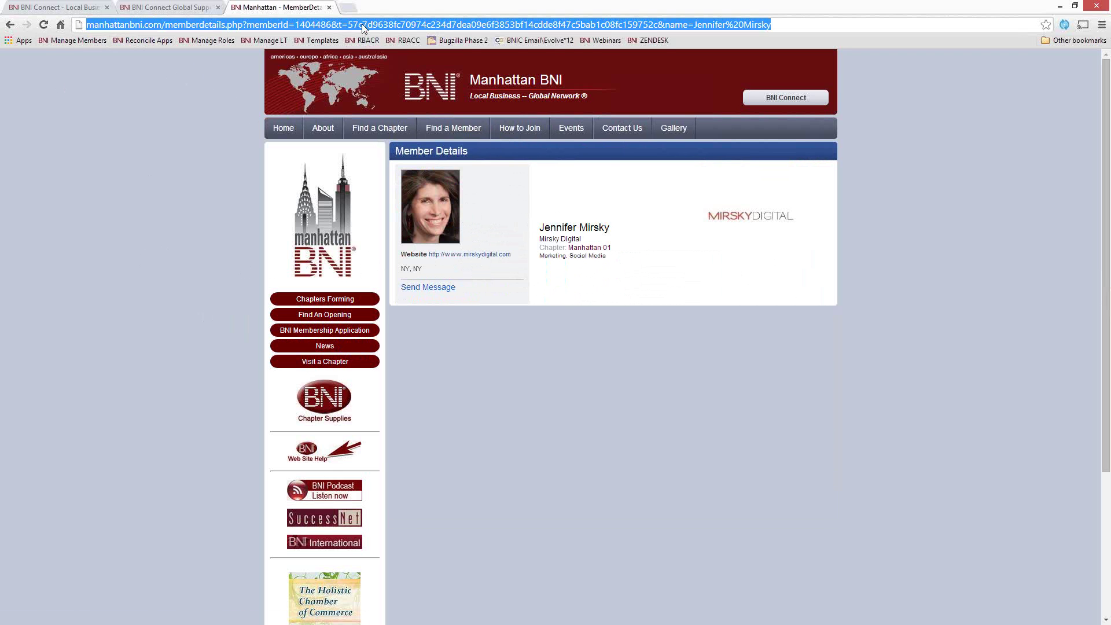
{"action": "type", "text": "bniamerica"}
{"action": "key", "text": "Return"}
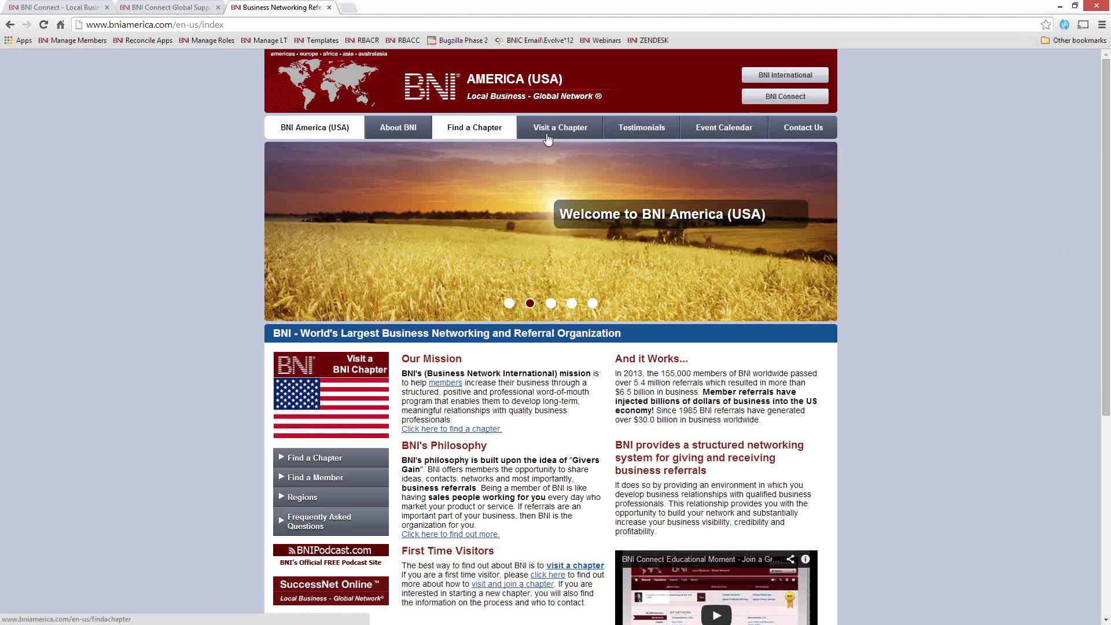
{"action": "left_click", "coordinate": [317, 477]}
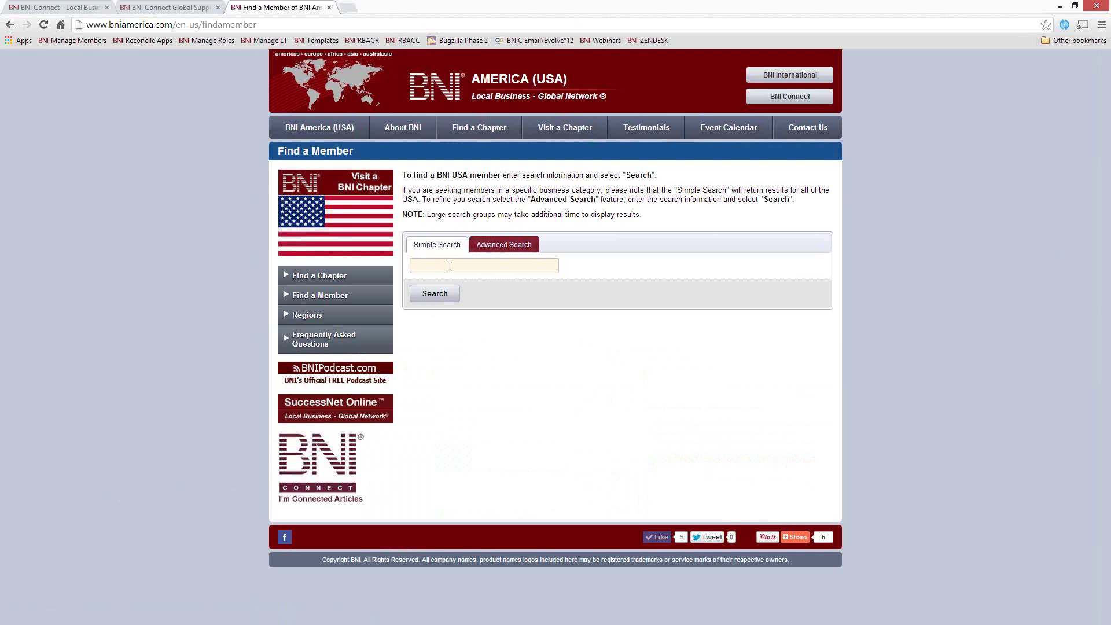
Search for the member's name, view the exact match's details, then close that tab.
{"action": "left_click", "coordinate": [449, 265]}
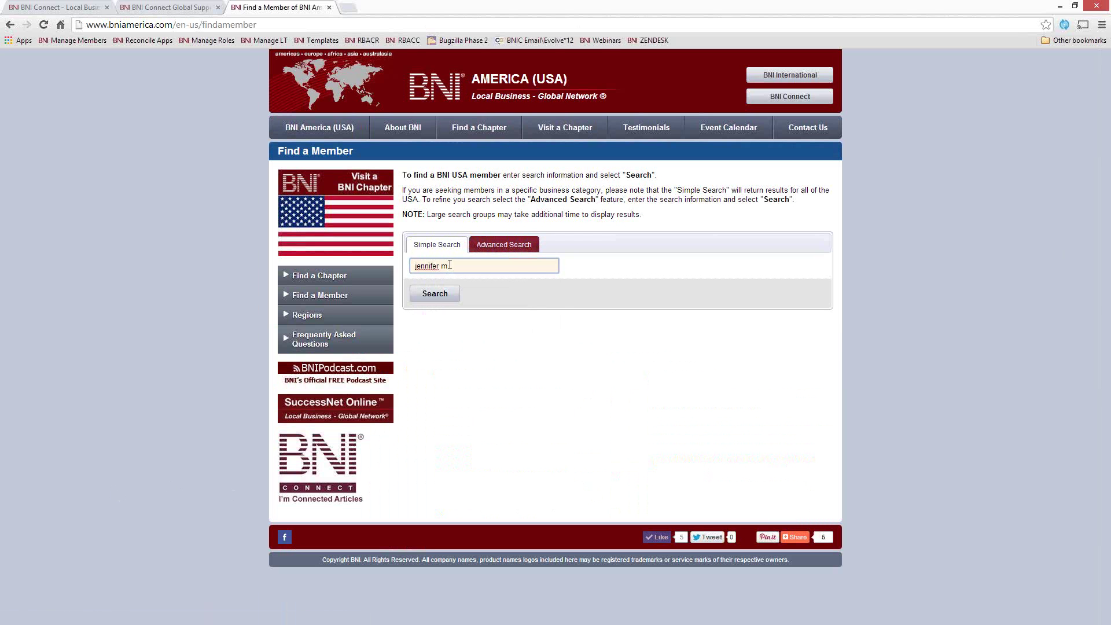
{"action": "left_click", "coordinate": [433, 293]}
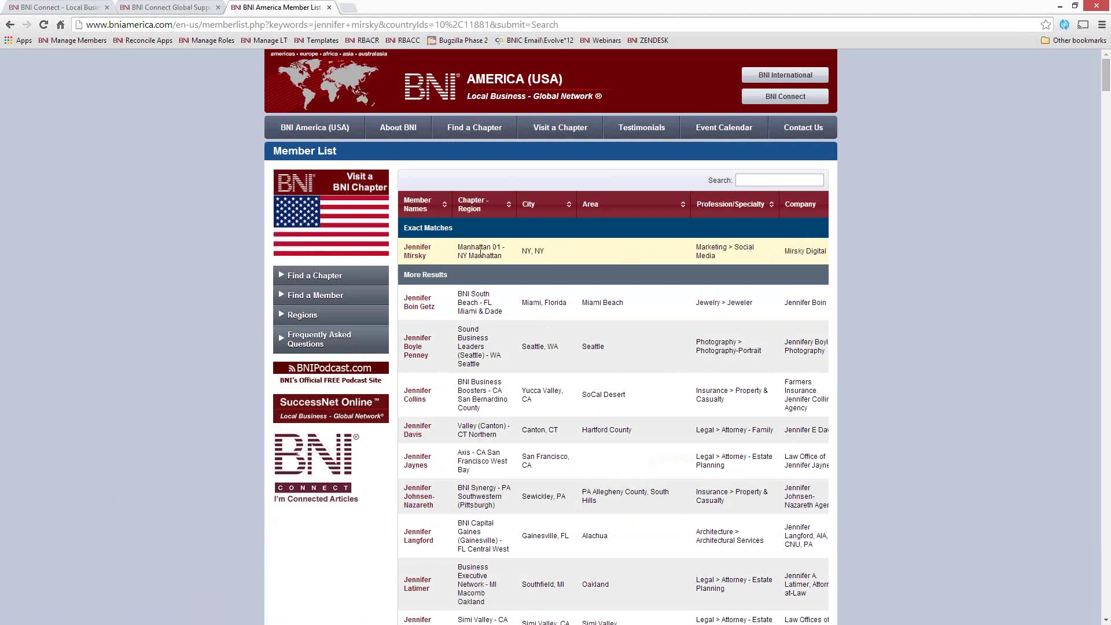
{"action": "left_click", "coordinate": [409, 254]}
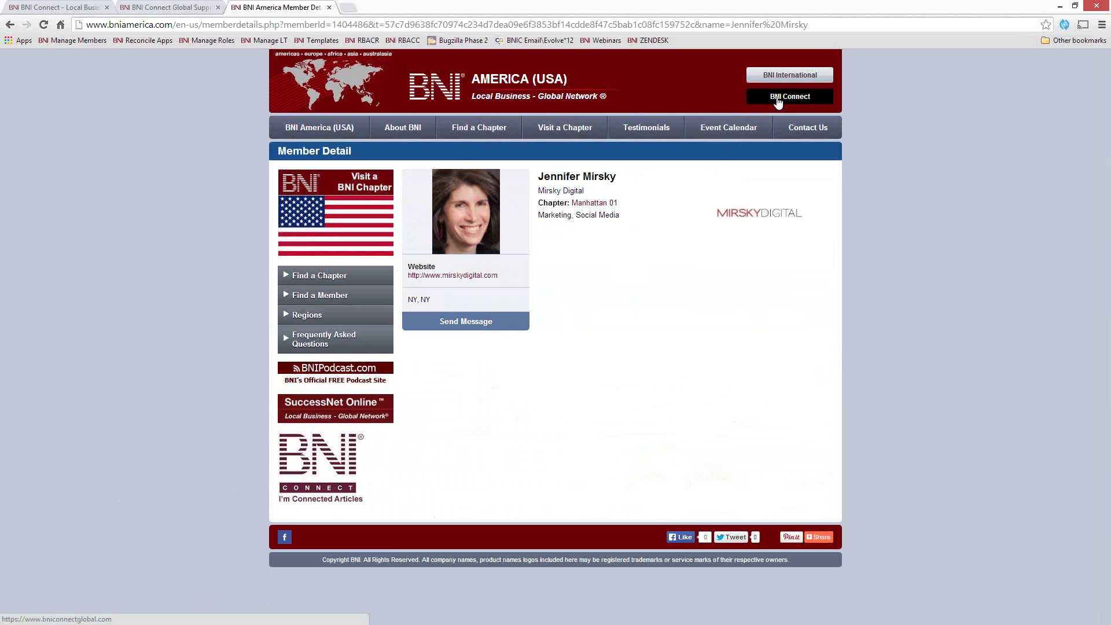
{"action": "left_click", "coordinate": [270, 25]}
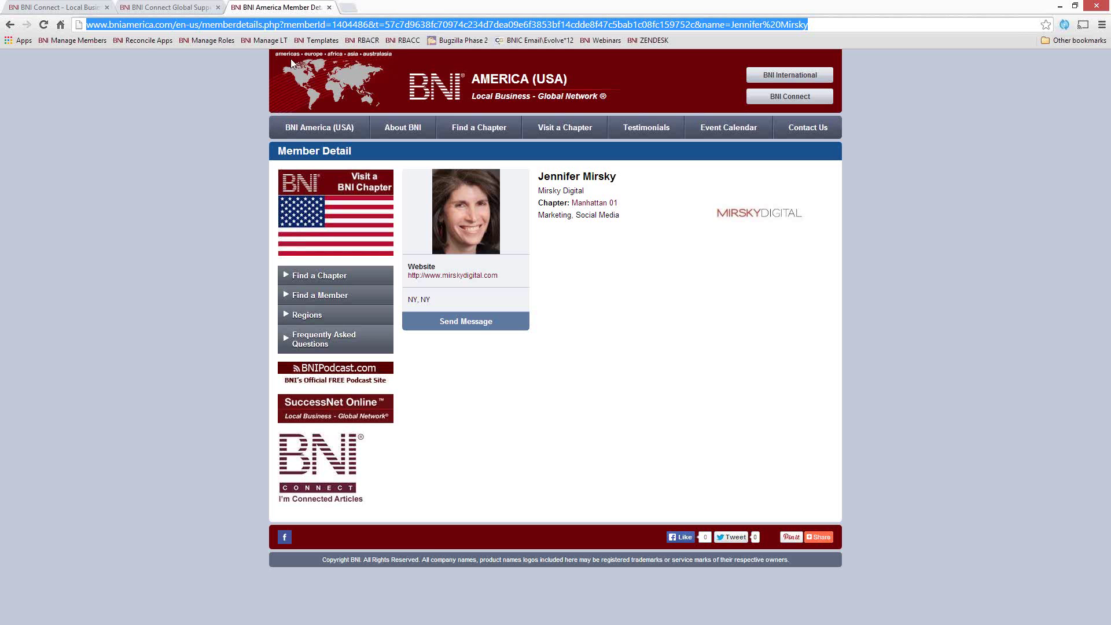
{"action": "left_click", "coordinate": [328, 7]}
From the home page, search the directory for the member's full name and open the exact match in a new tab.
{"action": "left_click", "coordinate": [218, 8]}
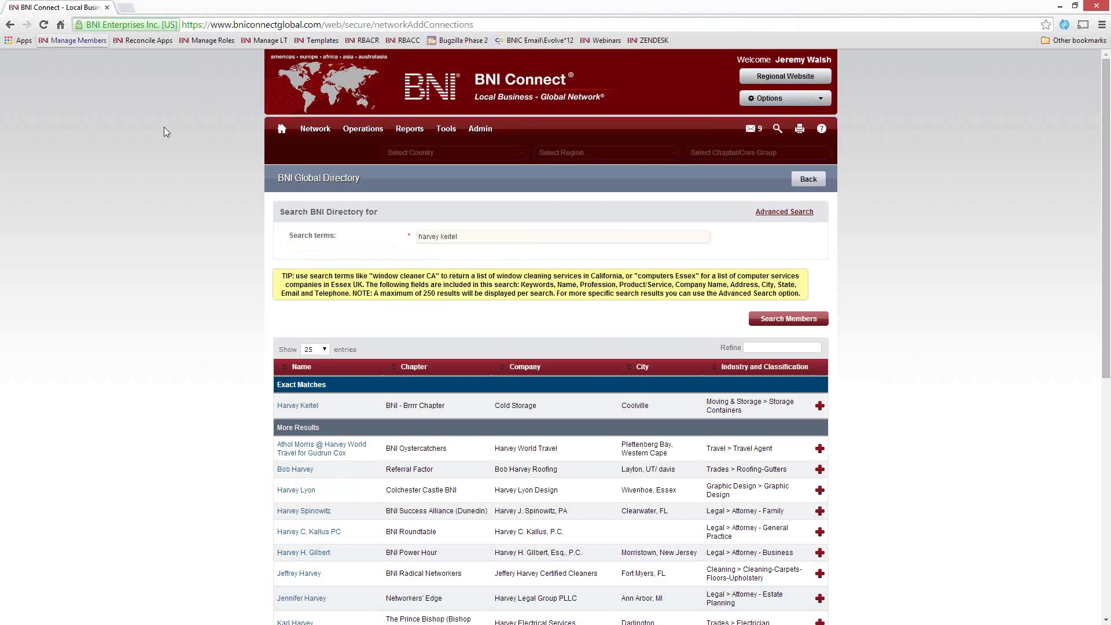
{"action": "left_click", "coordinate": [282, 128]}
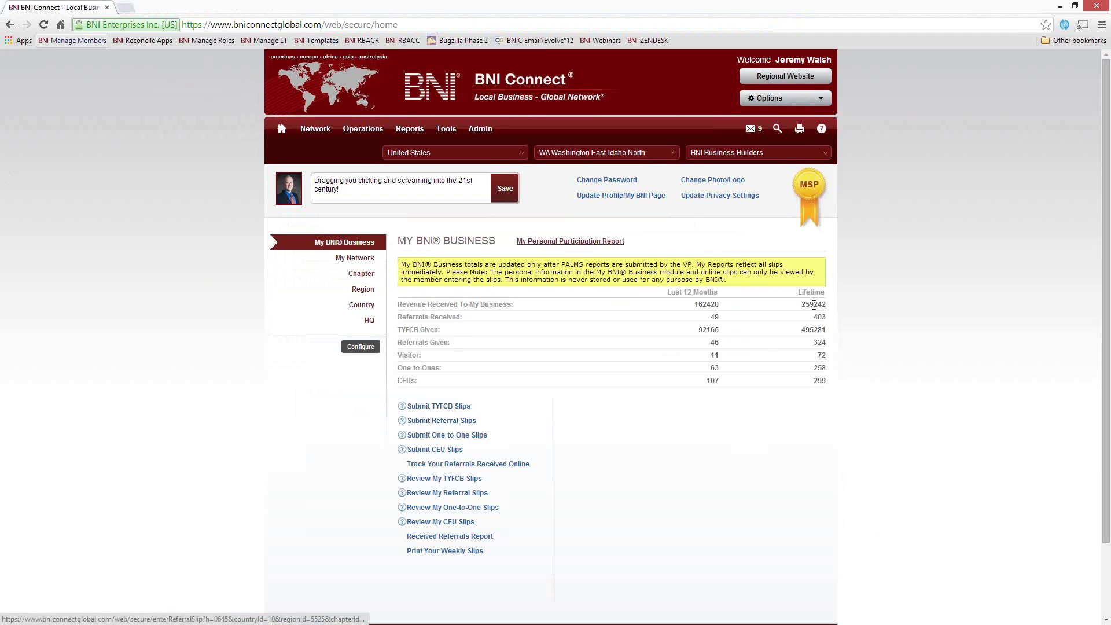
{"action": "left_click", "coordinate": [778, 128]}
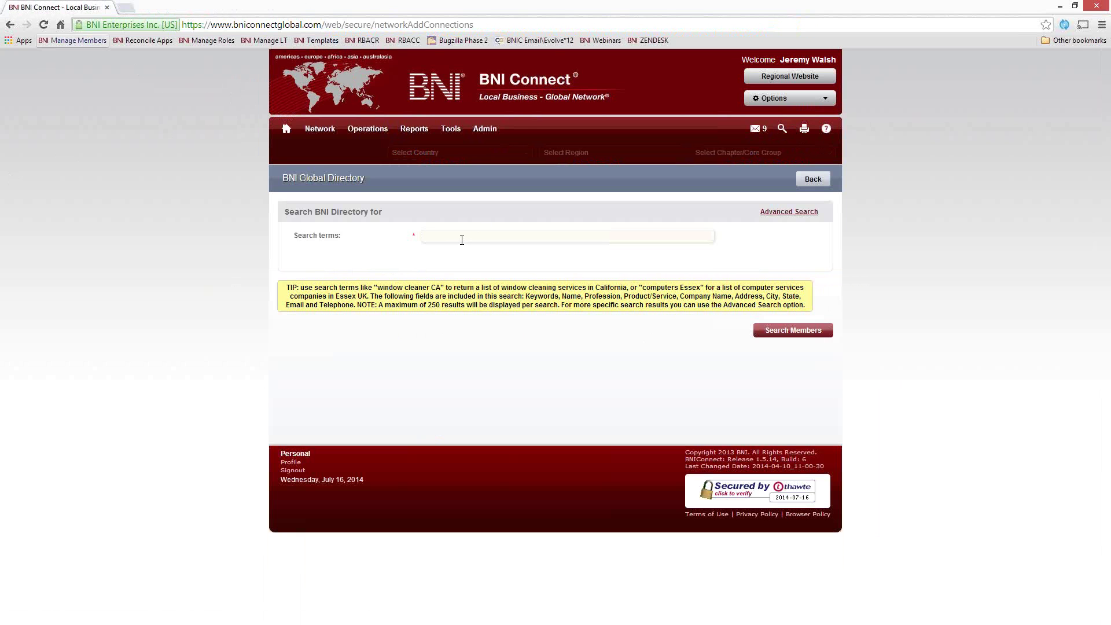
{"action": "key", "text": "Return"}
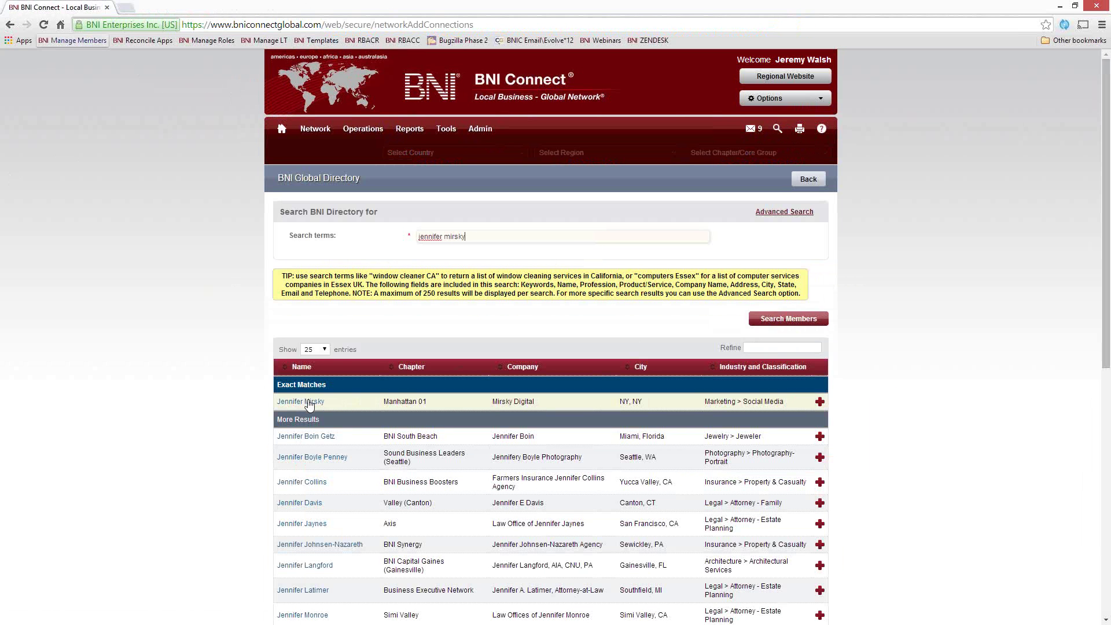
{"action": "left_click", "coordinate": [308, 399]}
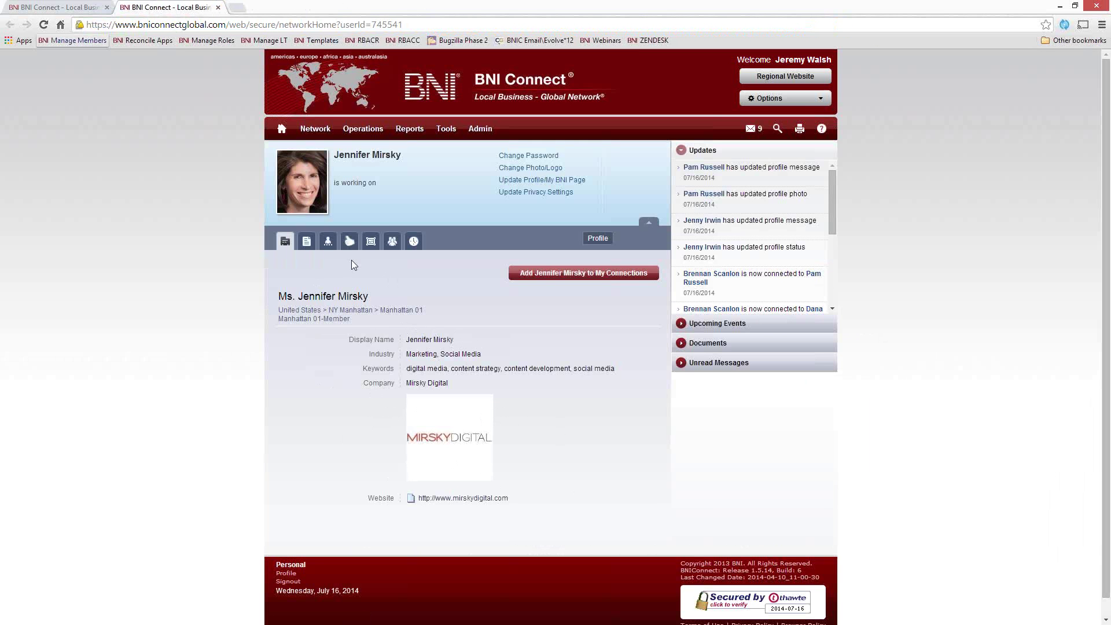
{"action": "left_click", "coordinate": [308, 246]}
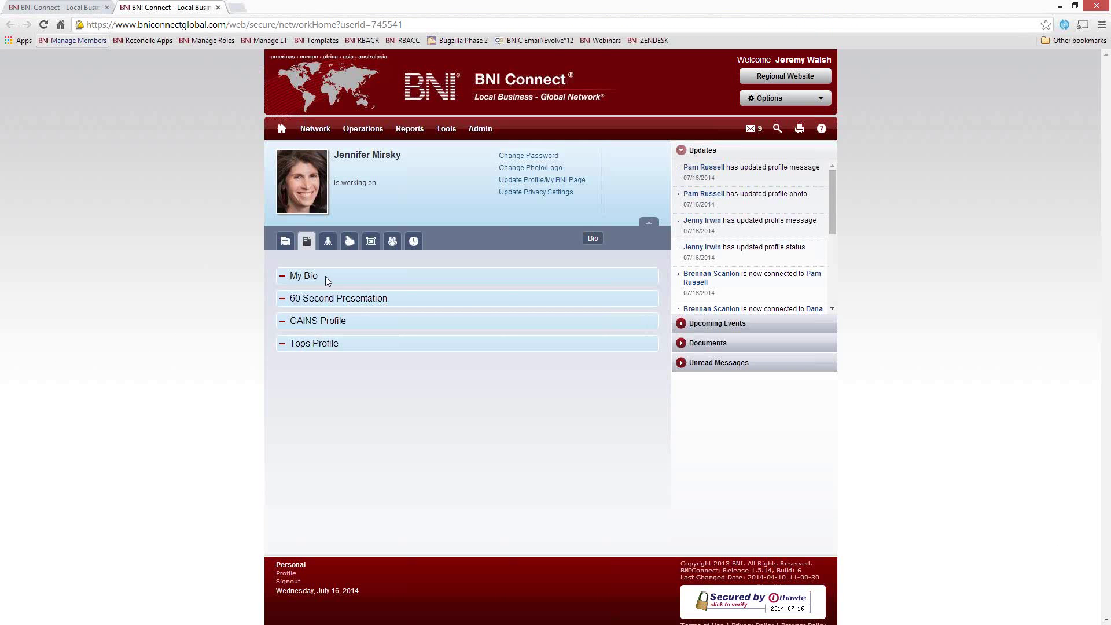
{"action": "left_click", "coordinate": [328, 241]}
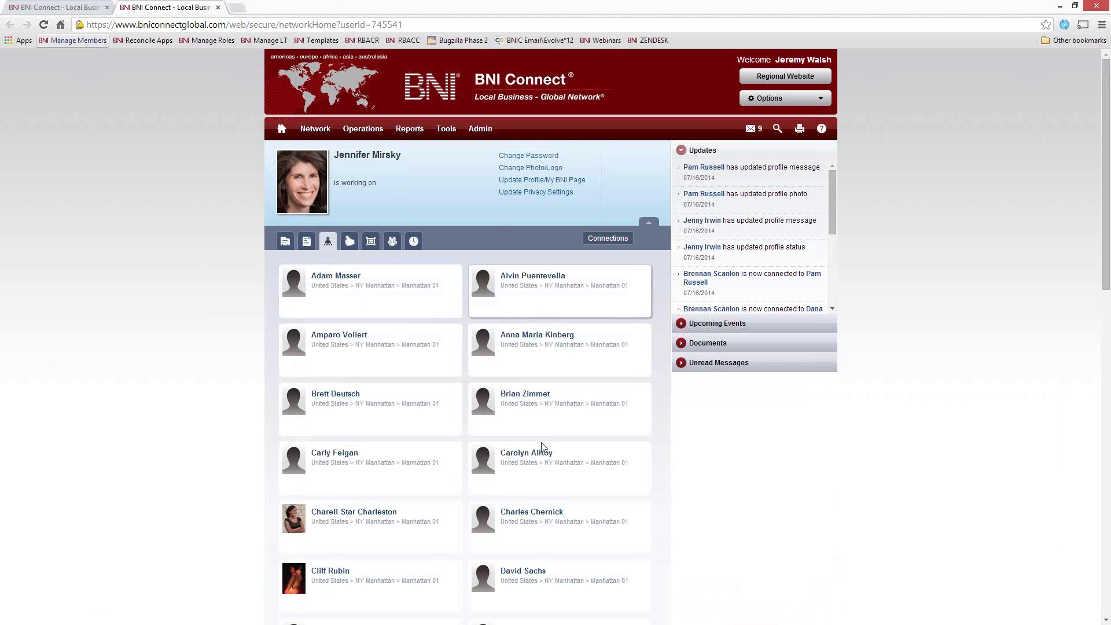
{"action": "scroll", "coordinate": [433, 393], "scroll_direction": "down", "scroll_amount": 1}
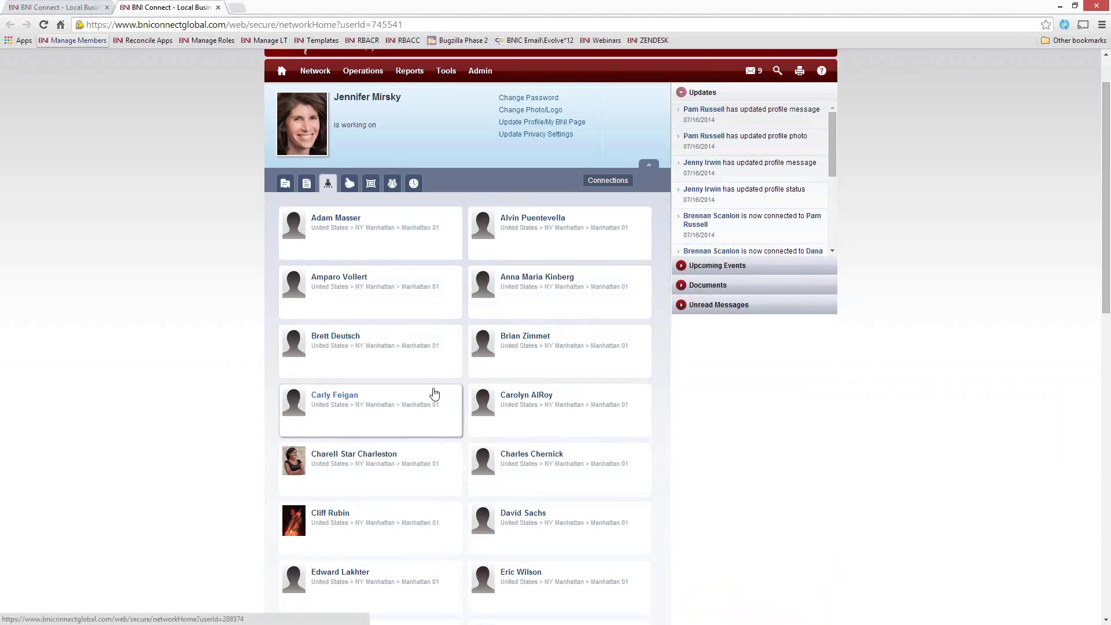
{"action": "scroll", "coordinate": [434, 394], "scroll_direction": "down", "scroll_amount": 12}
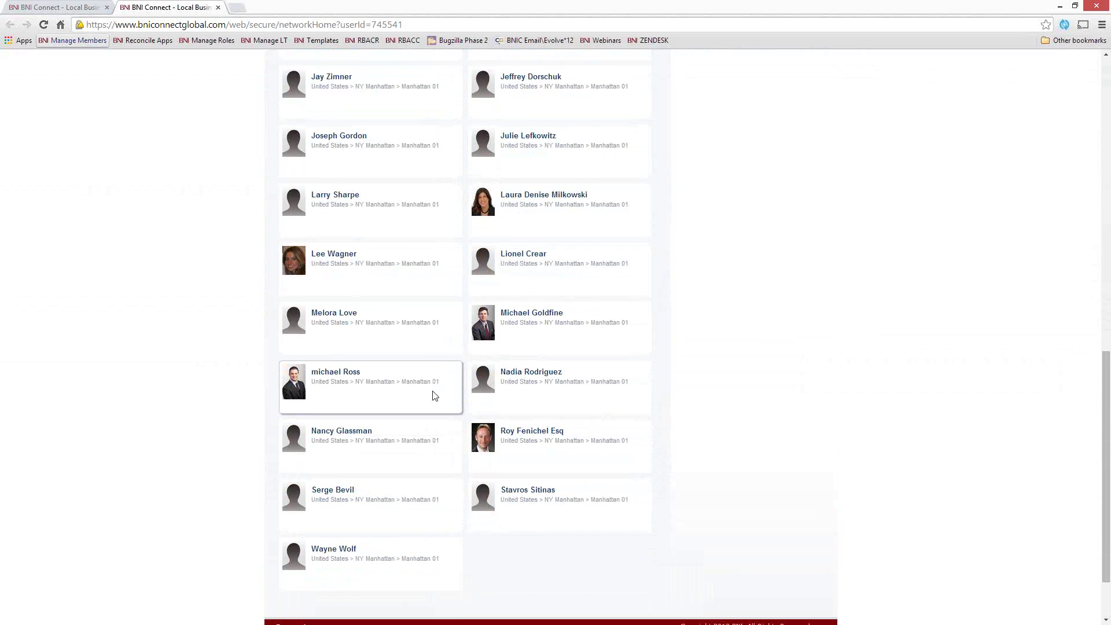
{"action": "scroll", "coordinate": [434, 395], "scroll_direction": "down", "scroll_amount": 2}
{"action": "scroll", "coordinate": [426, 397], "scroll_direction": "up", "scroll_amount": 15}
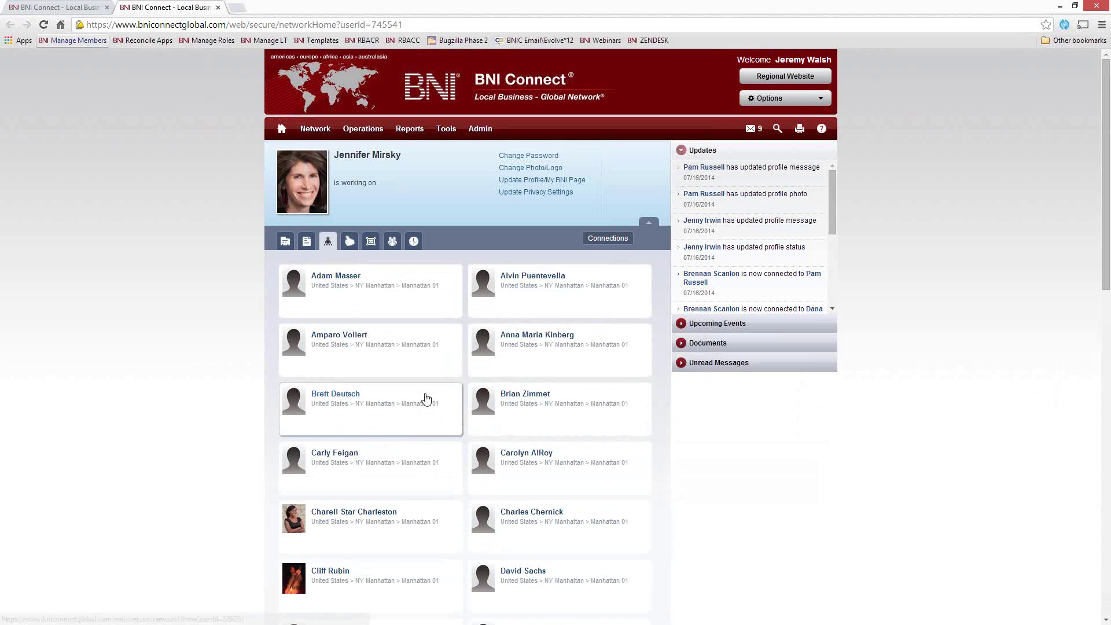
{"action": "left_click", "coordinate": [349, 241]}
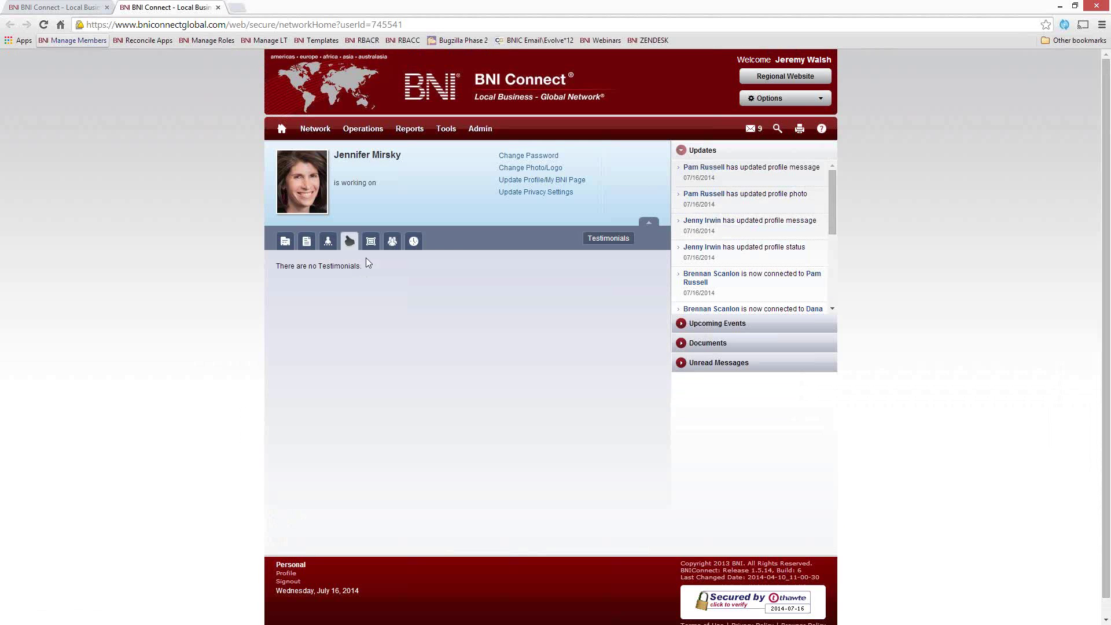
{"action": "left_click", "coordinate": [371, 243]}
{"action": "left_click", "coordinate": [386, 244]}
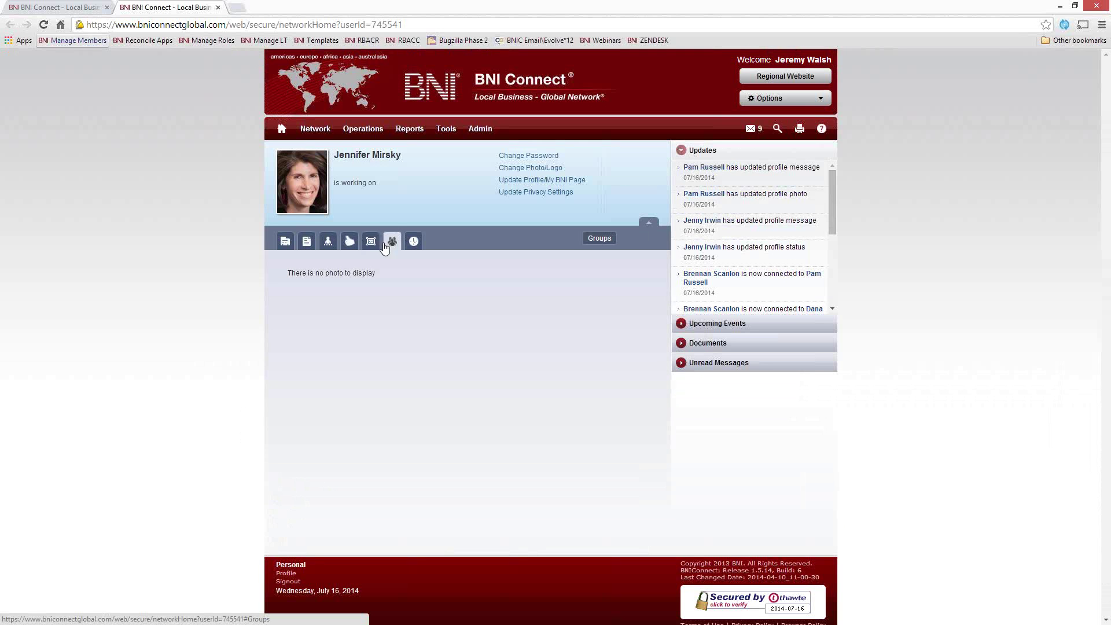
{"action": "left_click", "coordinate": [414, 241]}
{"action": "left_click", "coordinate": [305, 244]}
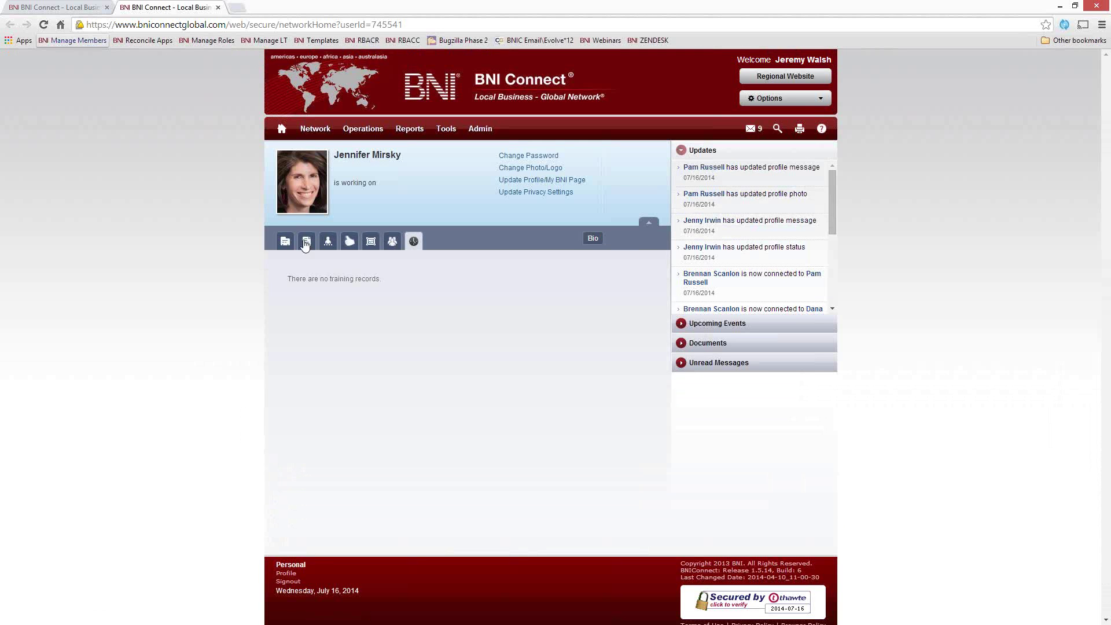
{"action": "left_click", "coordinate": [284, 243]}
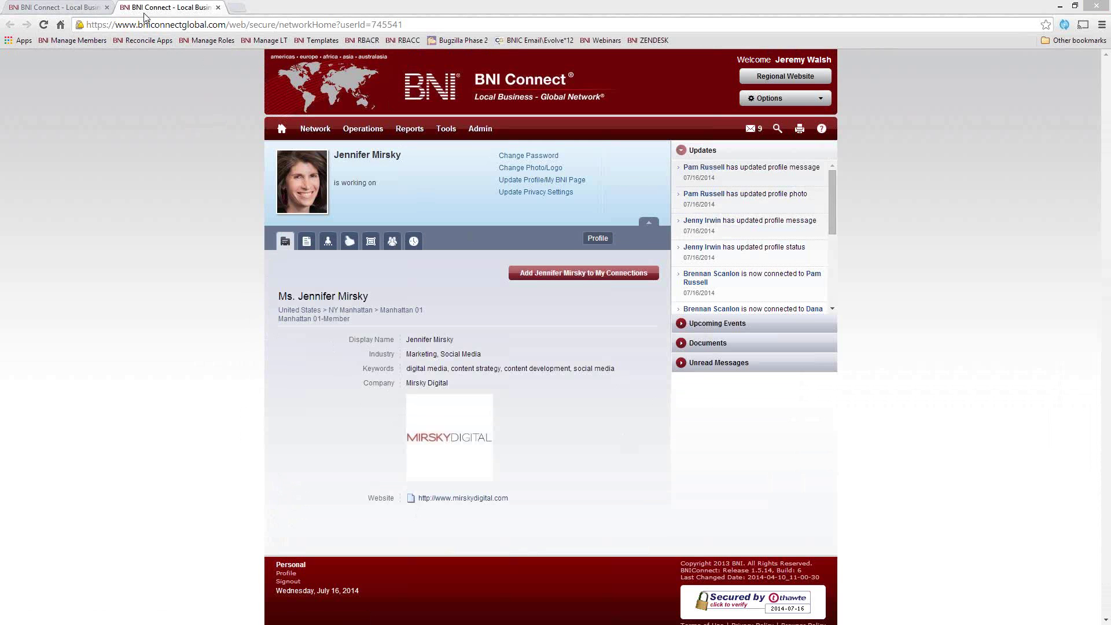
From the home page, submit a CEU slip with quantity 1 for the 5 Podcasts / BNI Webinar course.
{"action": "left_click", "coordinate": [79, 8]}
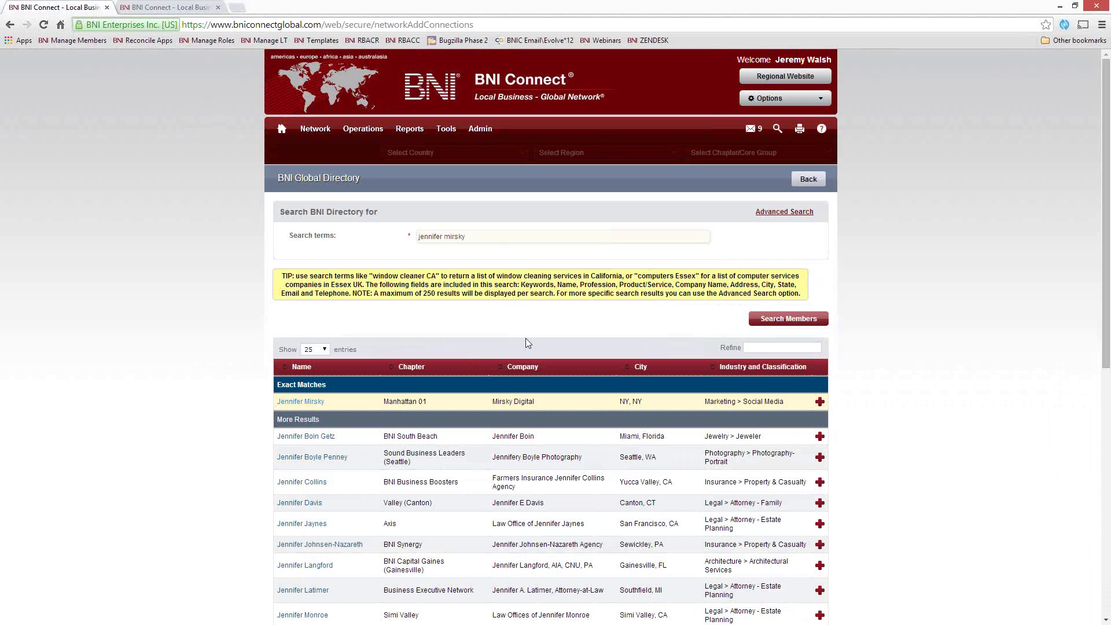
{"action": "left_click", "coordinate": [282, 132]}
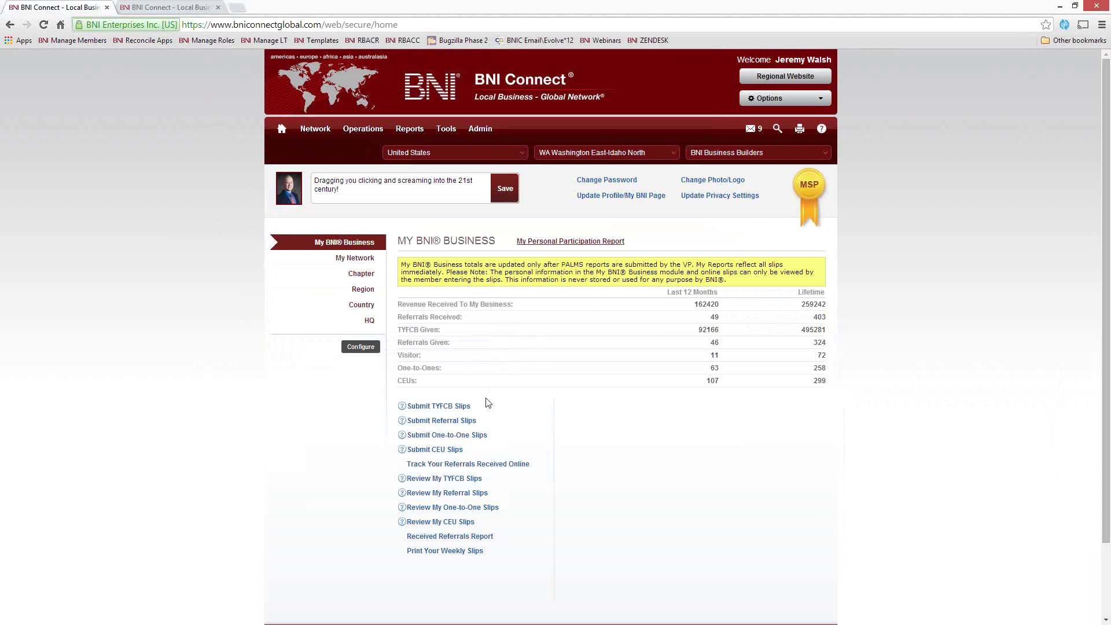
{"action": "left_click", "coordinate": [405, 447]}
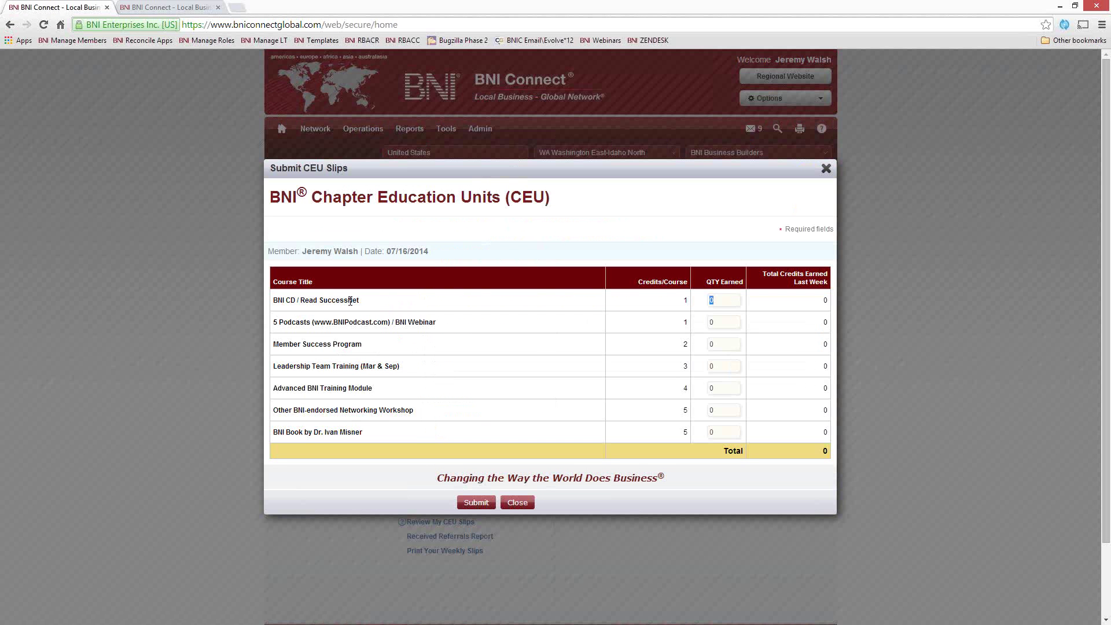
{"action": "left_click_drag", "start_coordinate": [445, 322], "coordinate": [395, 323]}
{"action": "left_click", "coordinate": [714, 321]}
{"action": "type", "text": "1"}
{"action": "left_click", "coordinate": [470, 501]}
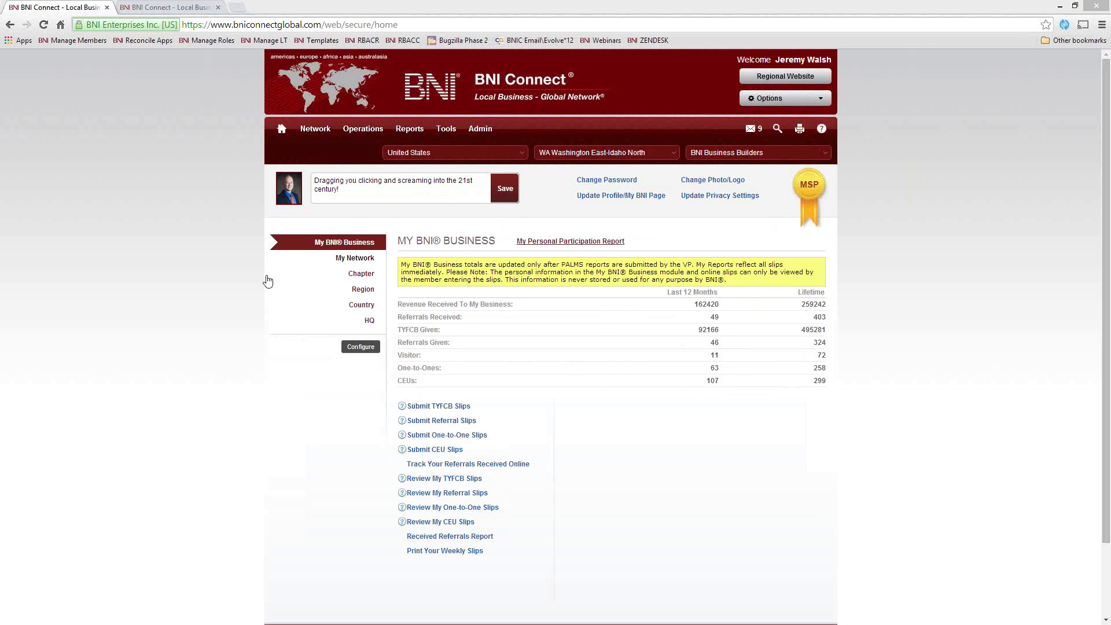
In the profile tab, load facebook.com/bniconnectglobal from the 'face' suggestion and scroll its timeline.
{"action": "left_click", "coordinate": [172, 8]}
{"action": "left_click", "coordinate": [209, 25]}
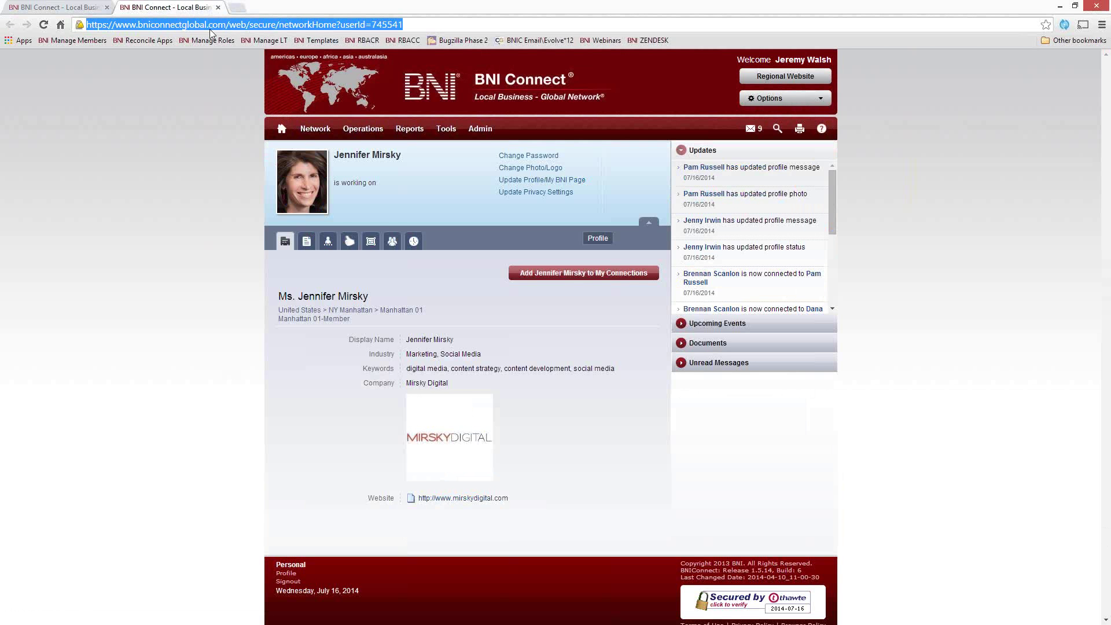
{"action": "type", "text": "facebook.com"}
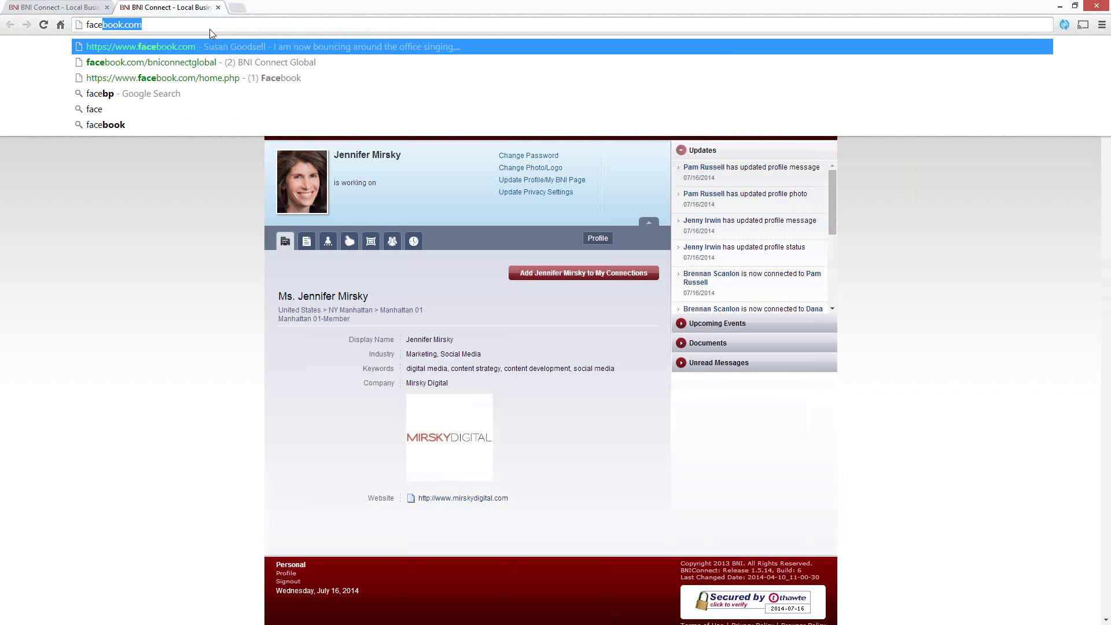
{"action": "key", "text": "Down"}
{"action": "key", "text": "Return"}
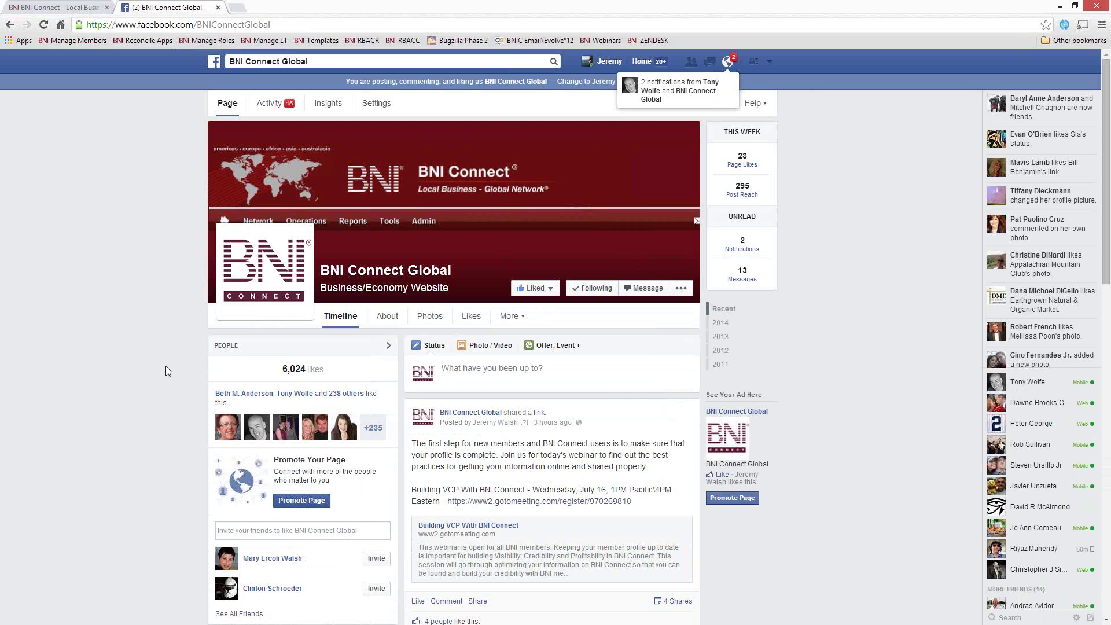
{"action": "scroll", "coordinate": [165, 367], "scroll_direction": "down", "scroll_amount": 3}
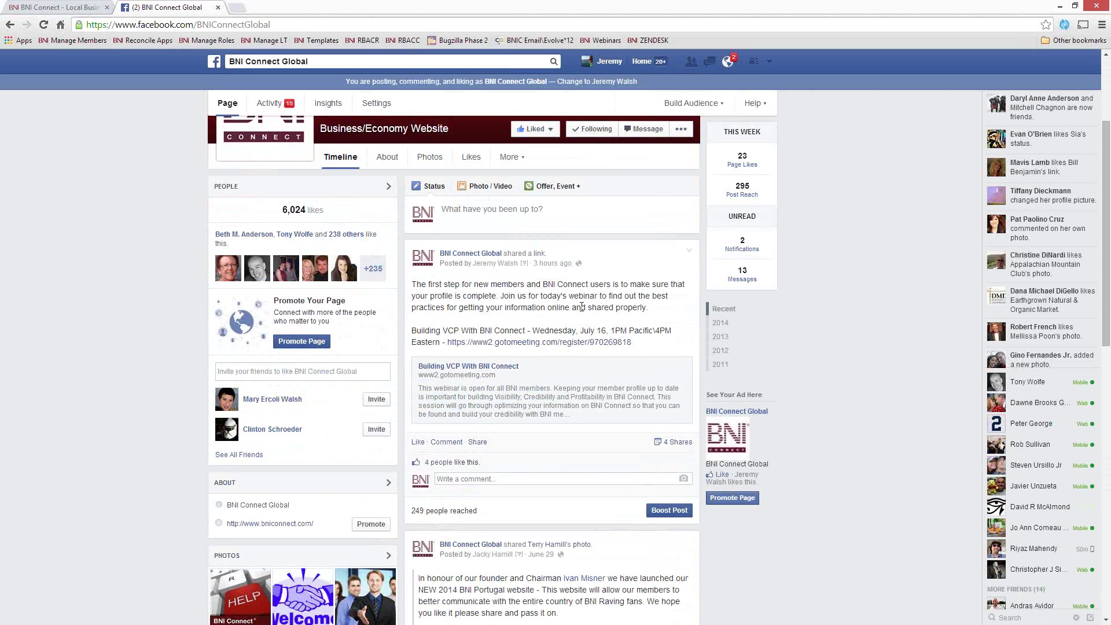
{"action": "scroll", "coordinate": [692, 476], "scroll_direction": "down", "scroll_amount": 14}
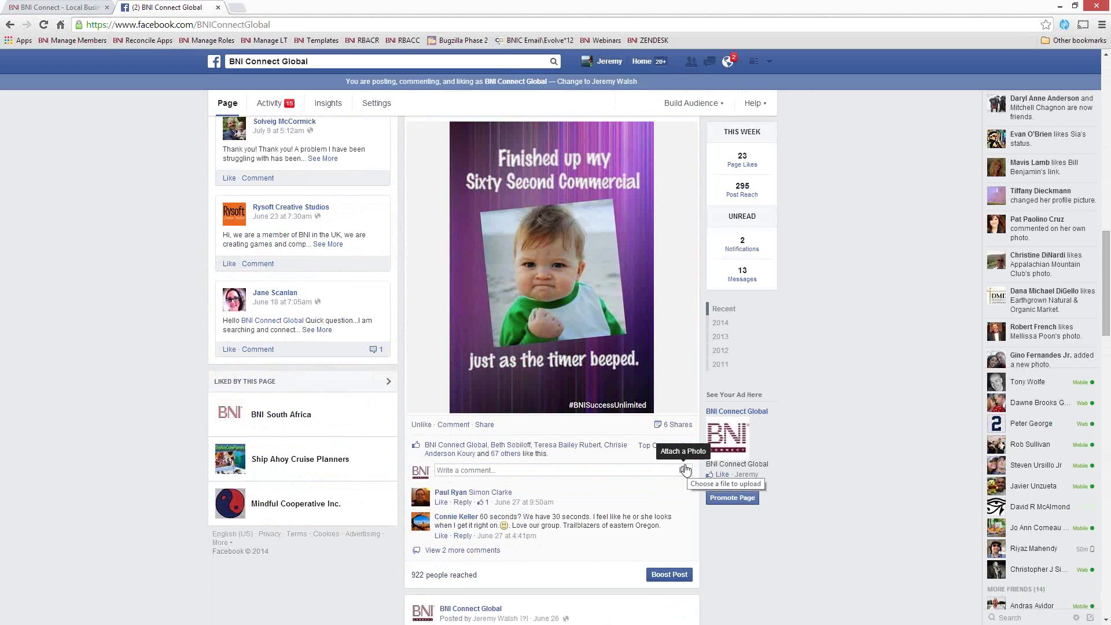
{"action": "scroll", "coordinate": [684, 469], "scroll_direction": "up", "scroll_amount": 14}
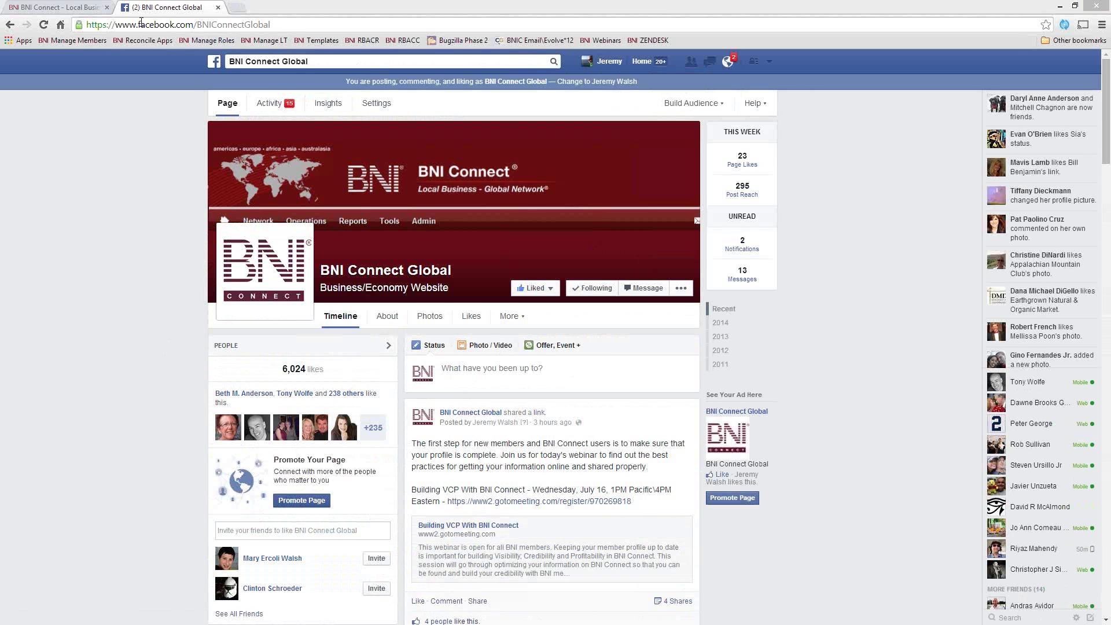
From the BNI Connect tab, inspect the CEU slip form's 5 Podcasts and BNI Webinar rows, closing it unsubmitted.
{"action": "left_click", "coordinate": [78, 8]}
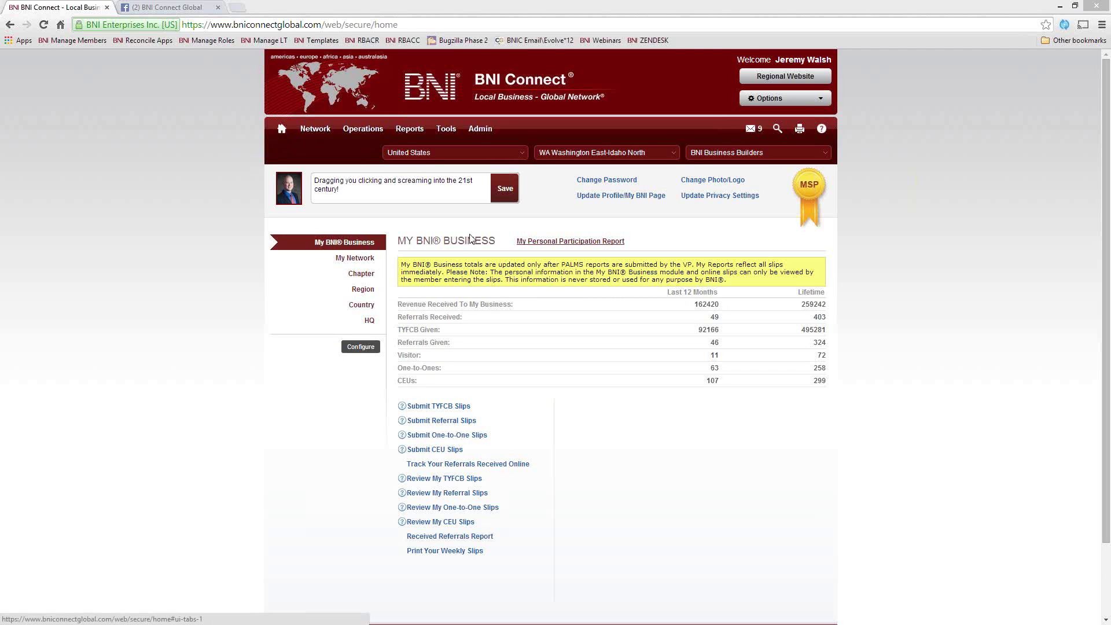
{"action": "left_click", "coordinate": [426, 452]}
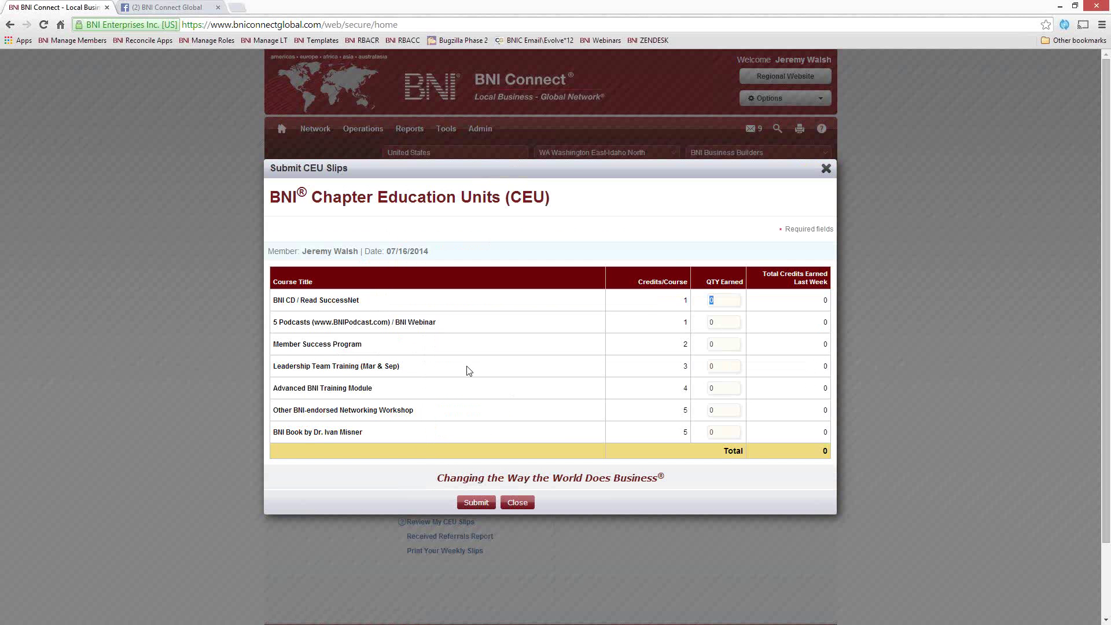
{"action": "left_click", "coordinate": [717, 321]}
{"action": "left_click_drag", "start_coordinate": [438, 322], "coordinate": [393, 318]}
{"action": "left_click", "coordinate": [826, 169]}
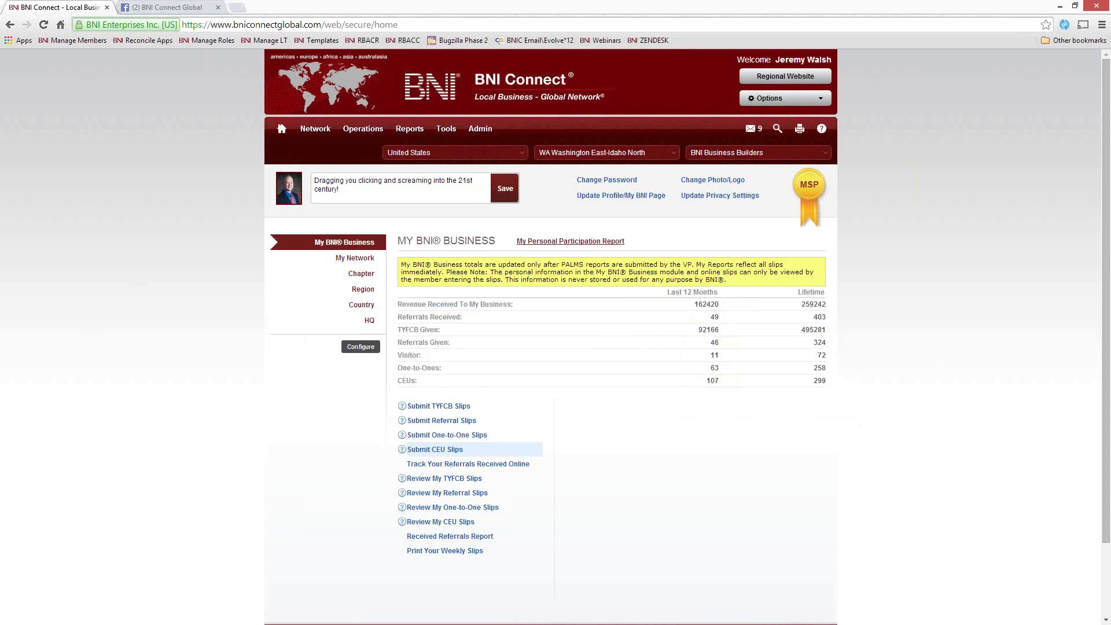